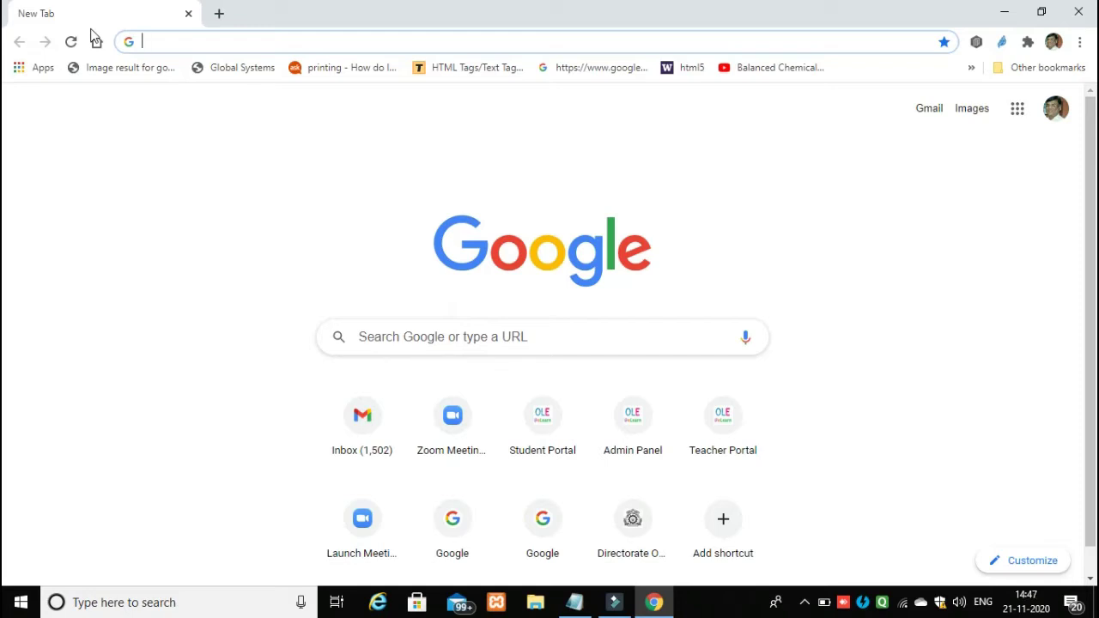
- Go to olelearn.com/teacherlogin in the Chrome address bar
type("olea")
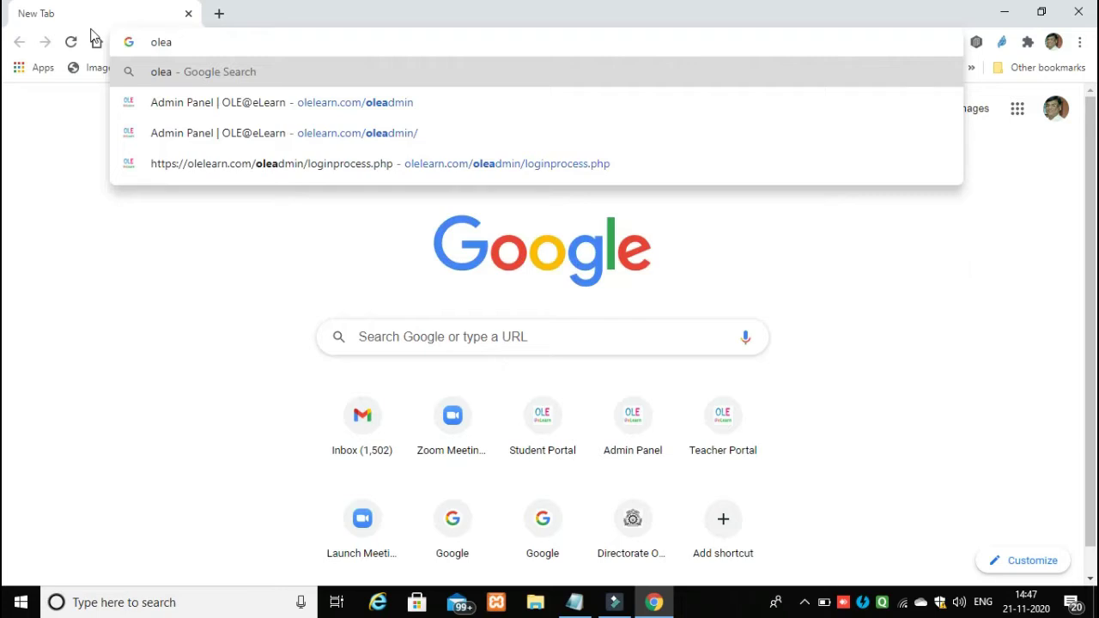
key("BackSpace")
type("learn.")
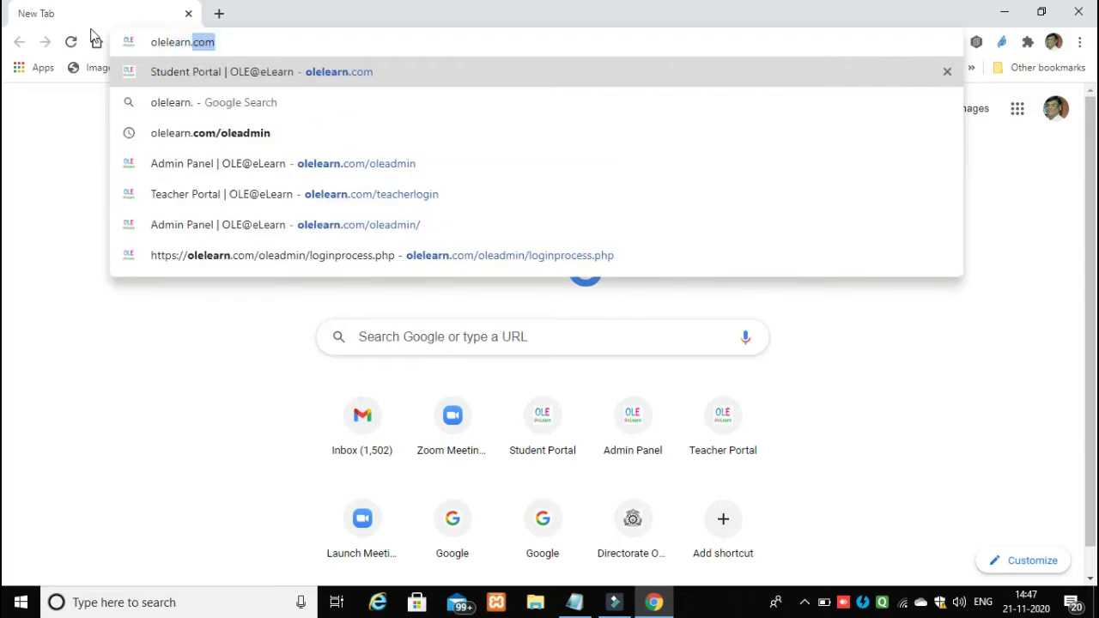
type("com")
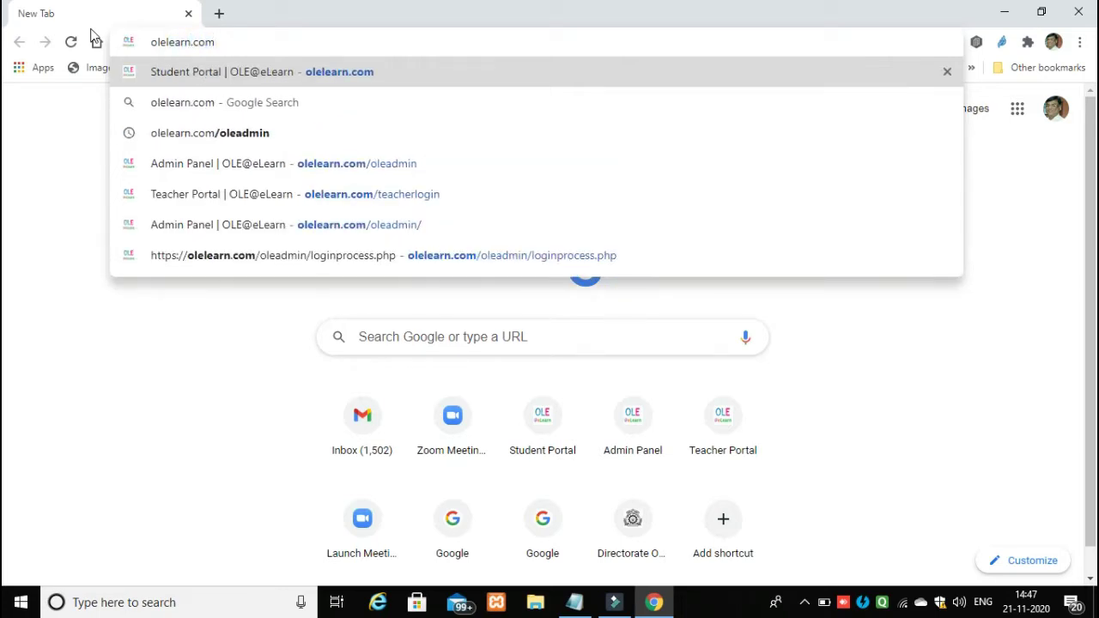
type("/")
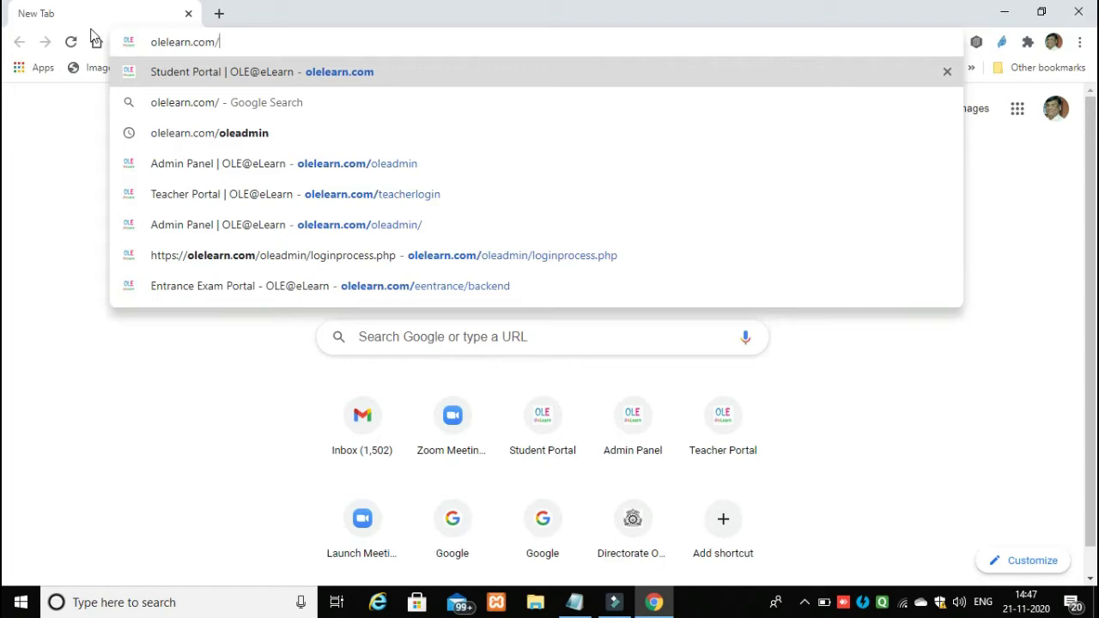
type("teacher")
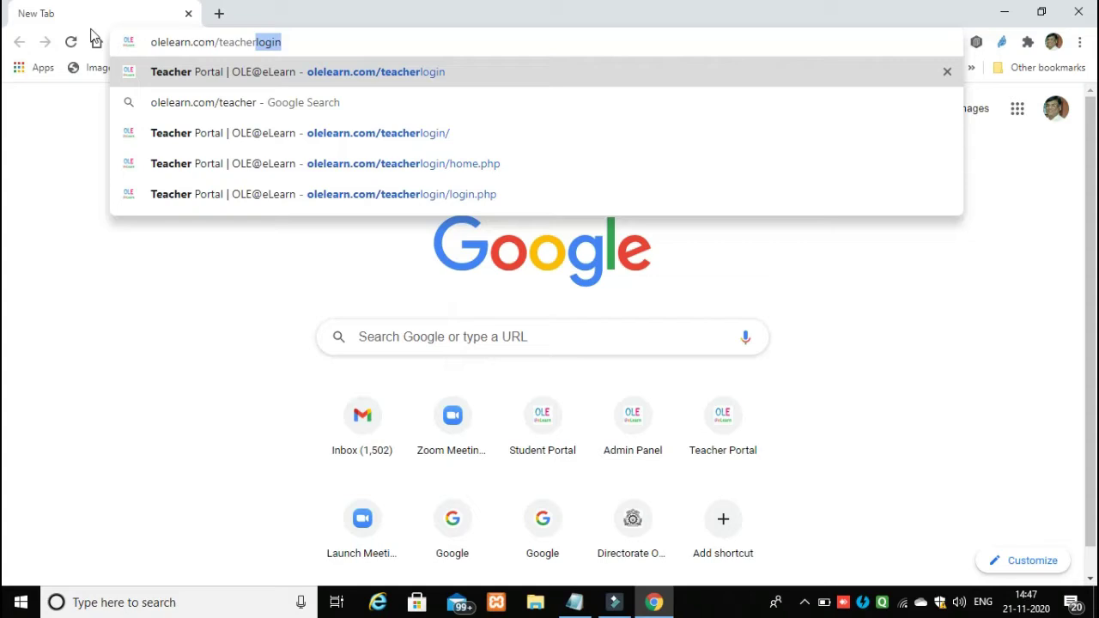
type("login")
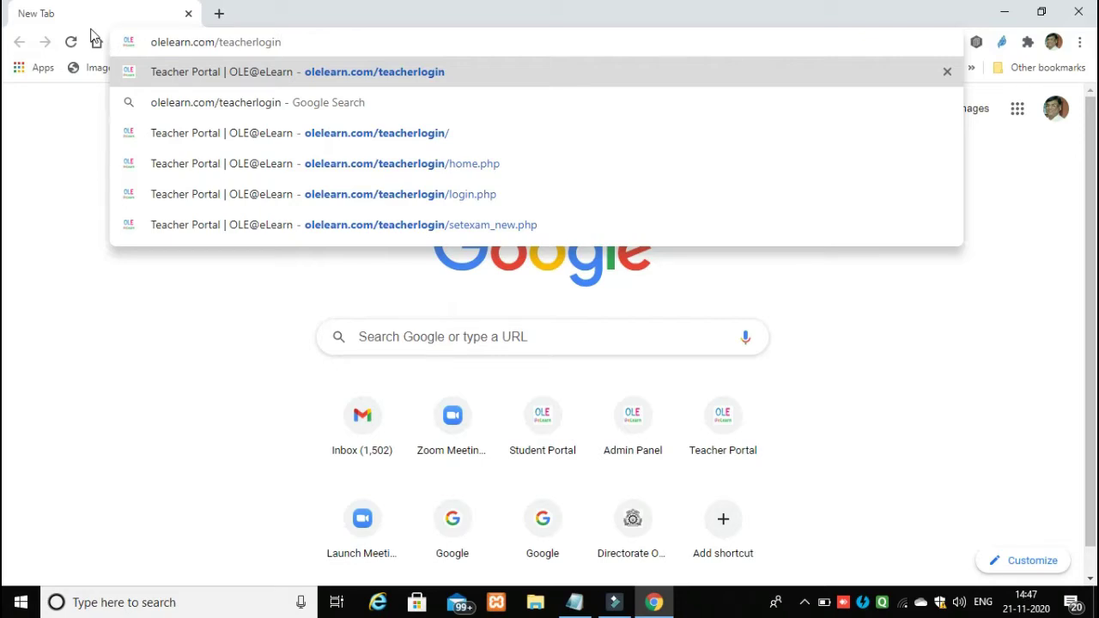
key("Return")
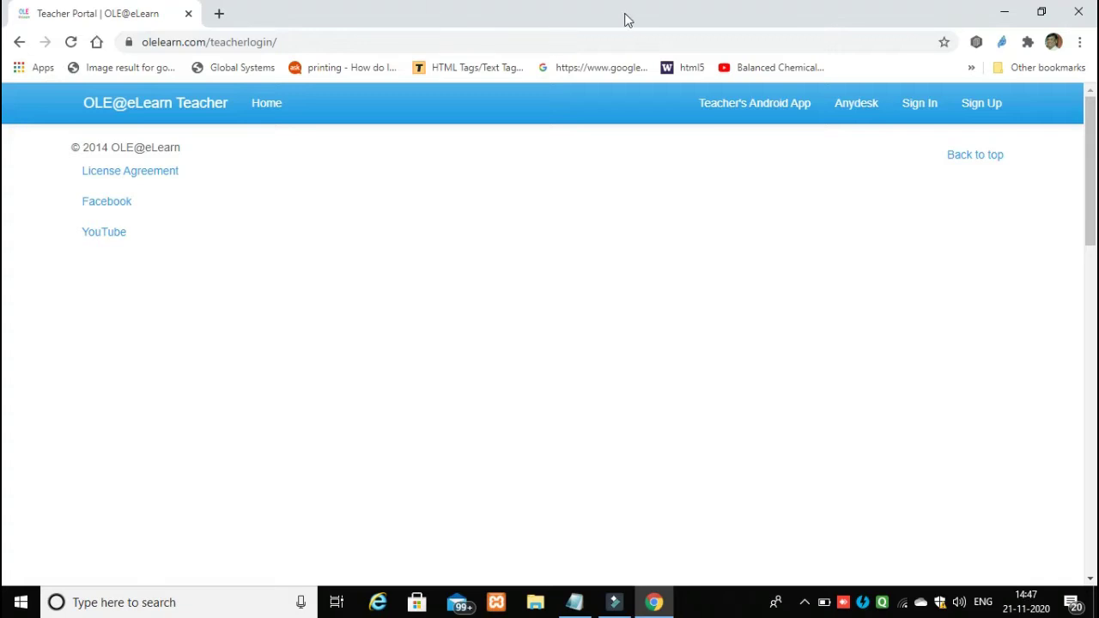
- Start a Teacher Sign Up and fill in the first, middle and last name fields
left_click(975, 112)
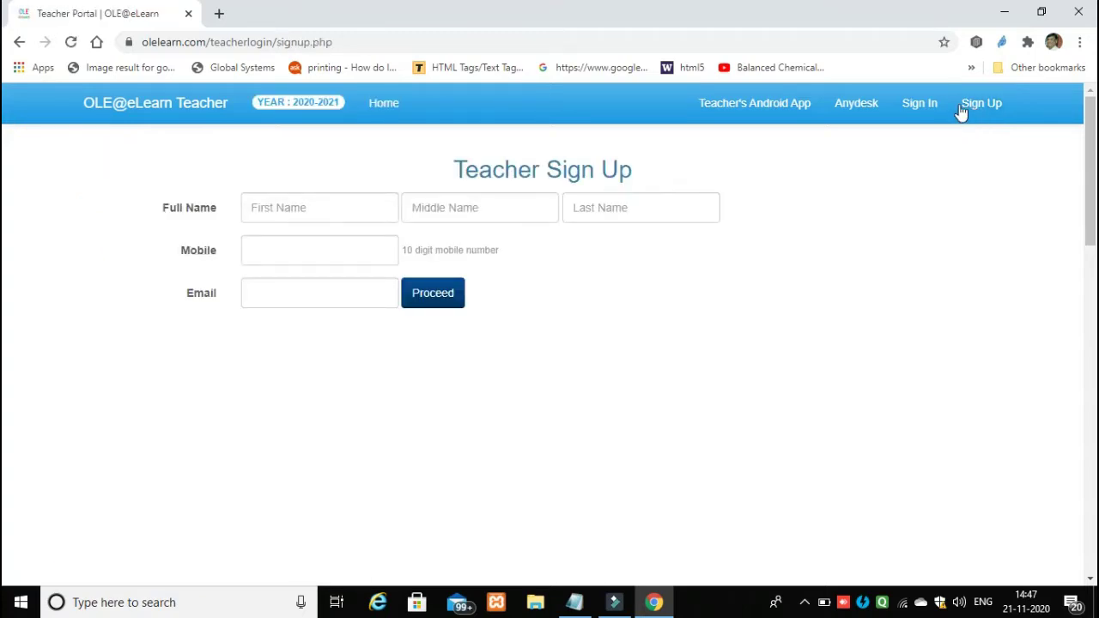
left_click(270, 209)
left_click(270, 209)
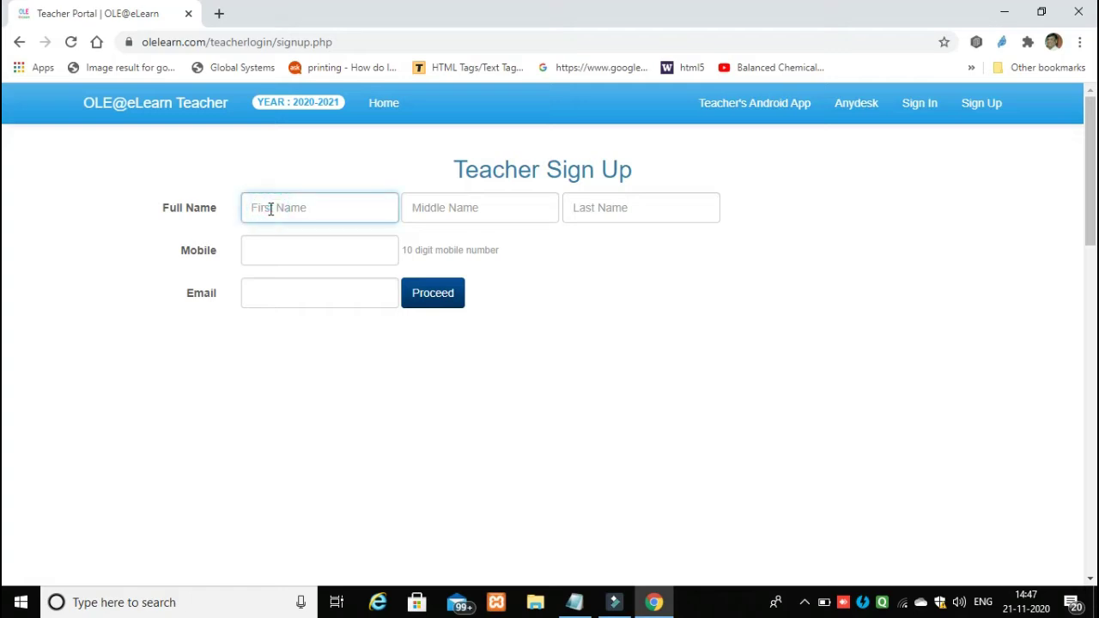
type("a")
left_click(432, 209)
type("b")
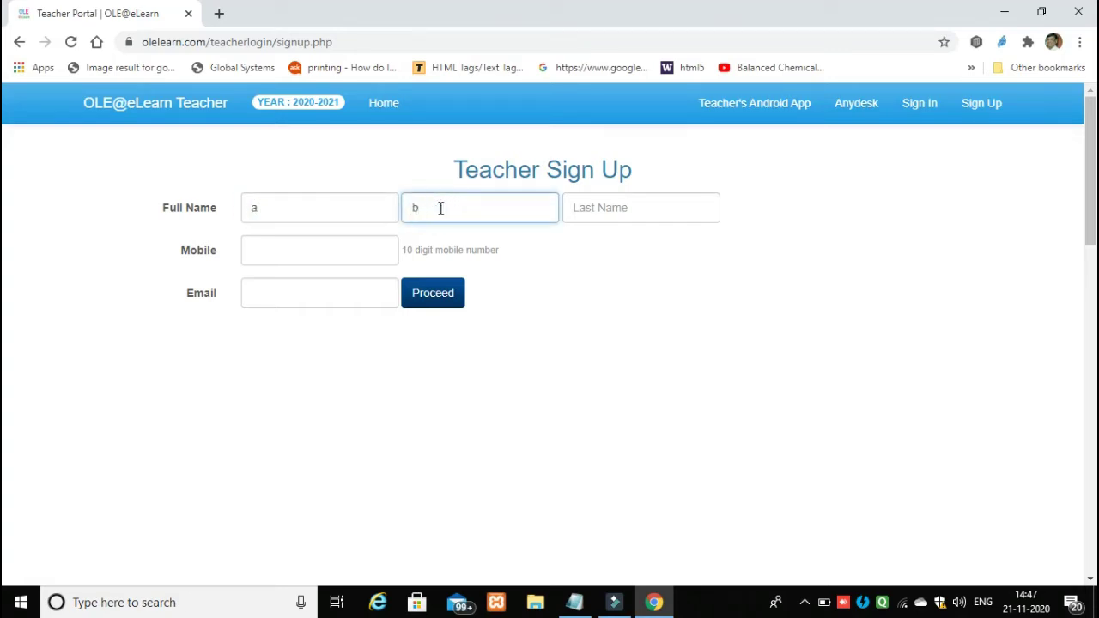
left_click(605, 212)
type("c")
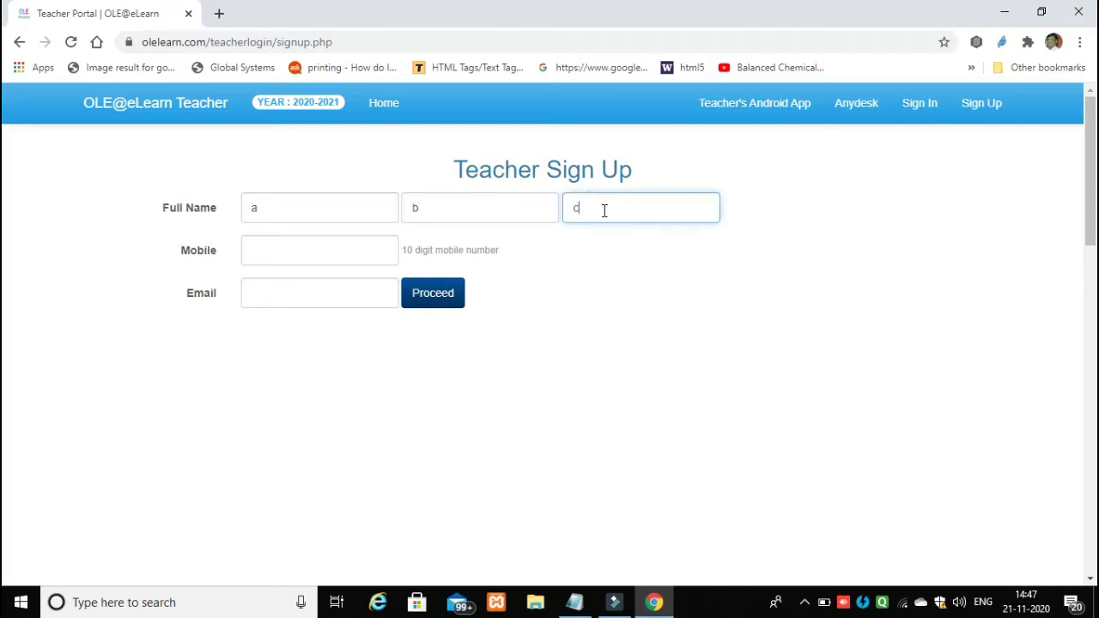
- Enter the teacher's mobile number and e-mail address, then proceed
left_click(277, 255)
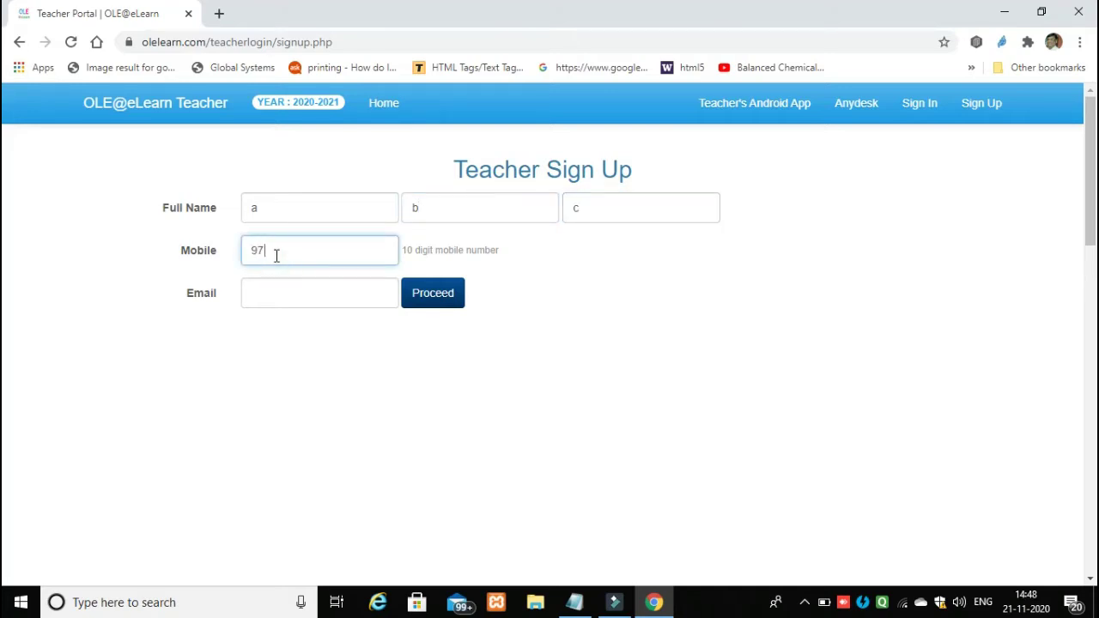
left_click(253, 298)
type("aaa")
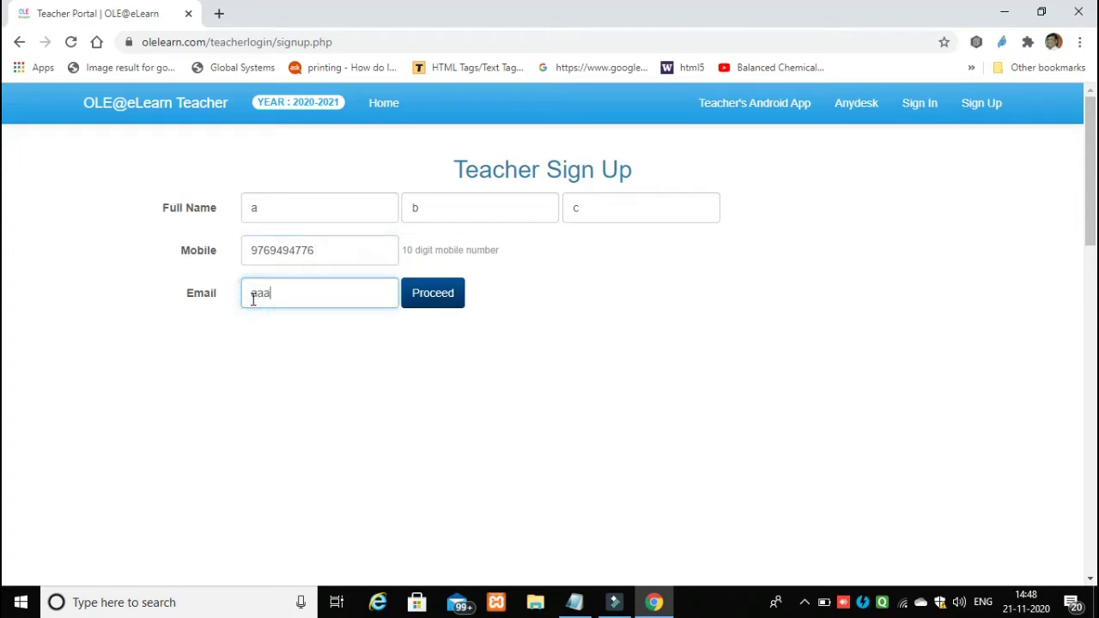
type("@gmail.com")
left_click(414, 295)
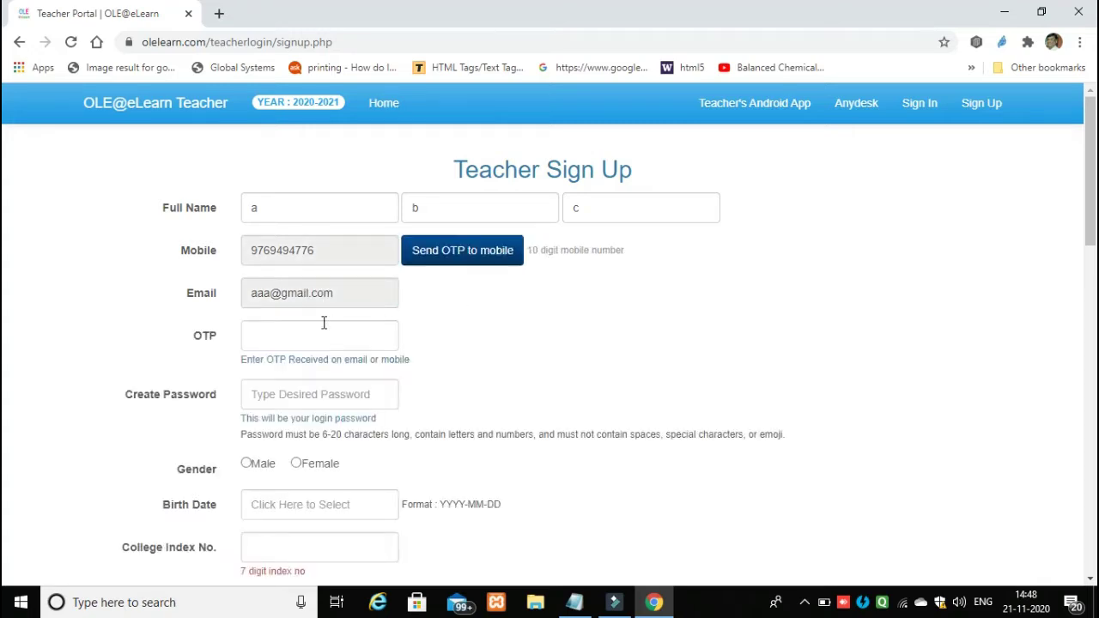
- Request the OTP, then enter the received code and a login password
left_click(294, 332)
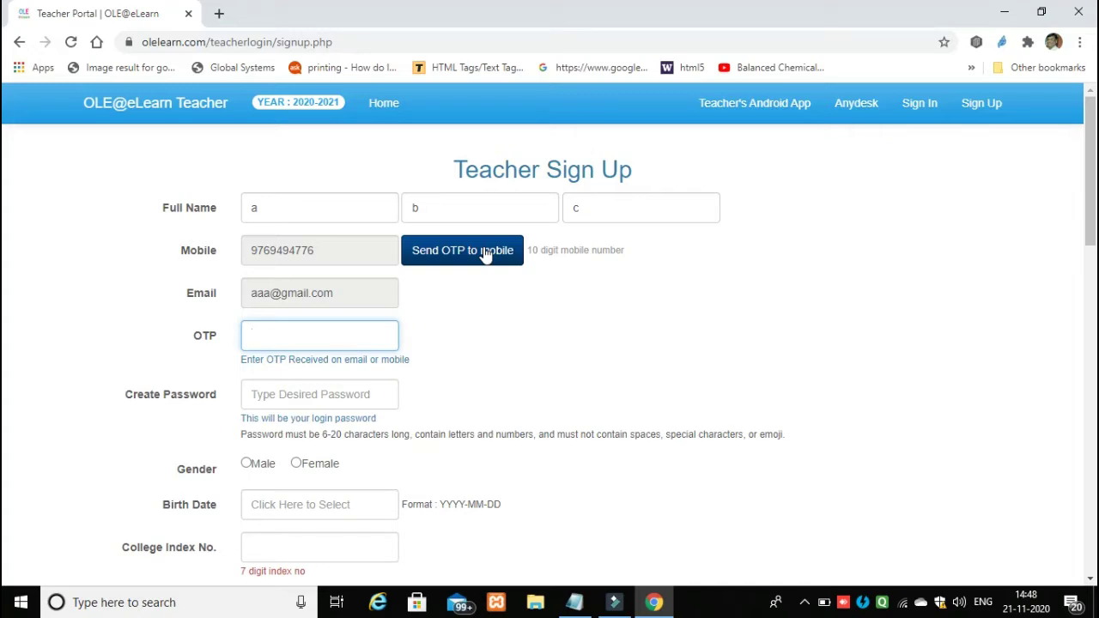
left_click(279, 341)
left_click(287, 395)
type("•••")
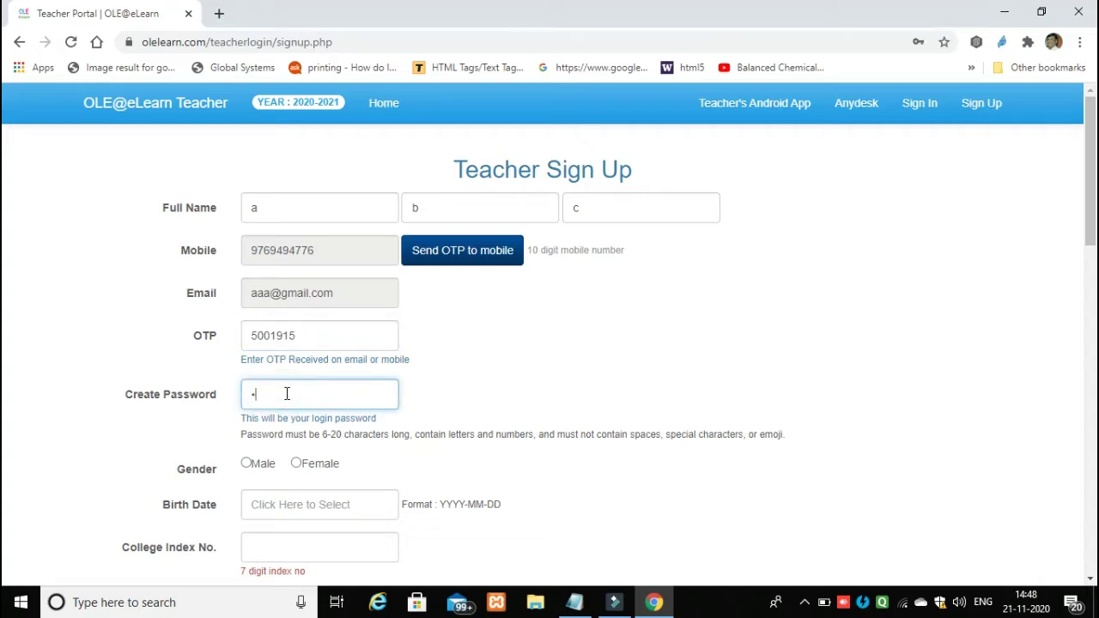
type("•••")
- Set gender to Male, birth date to 2020-11-18 and college index to 3333333
left_click(248, 465)
left_click(285, 501)
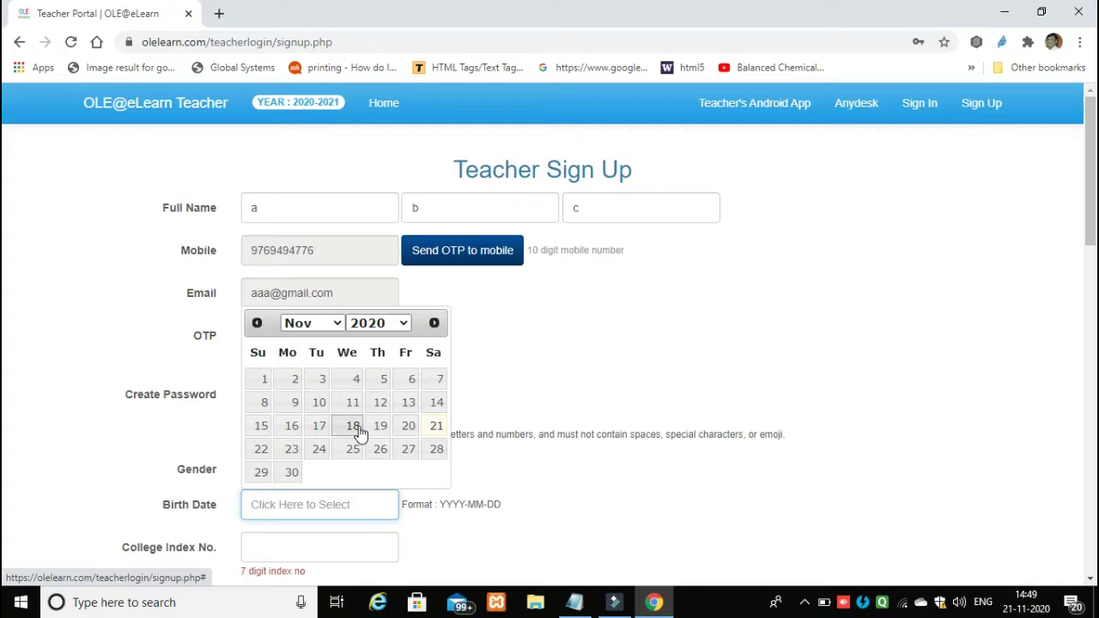
left_click(358, 427)
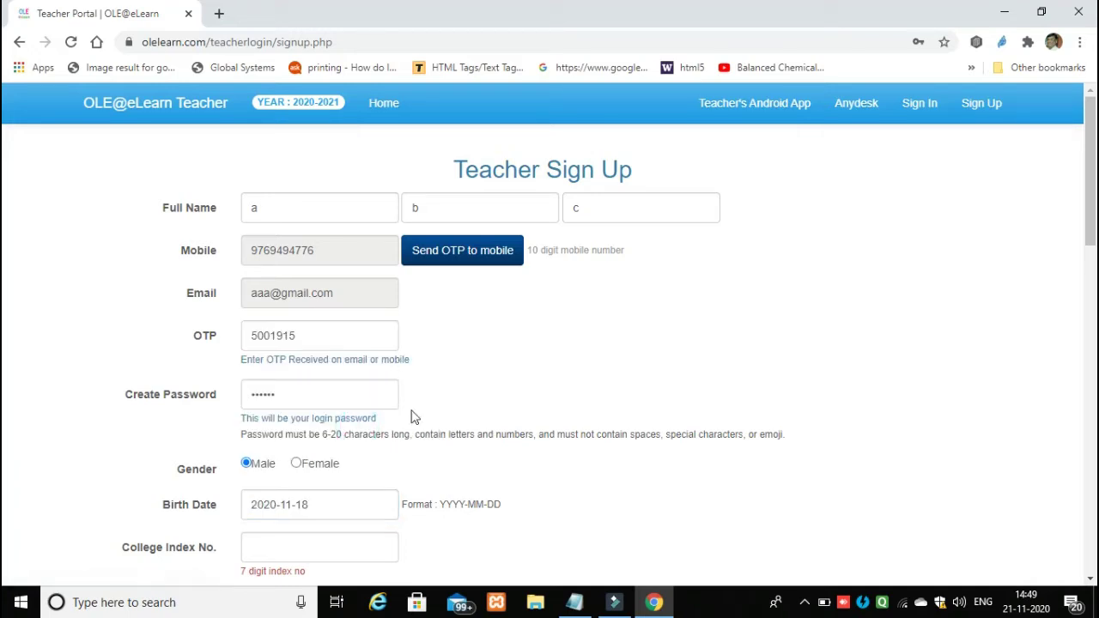
left_click(273, 548)
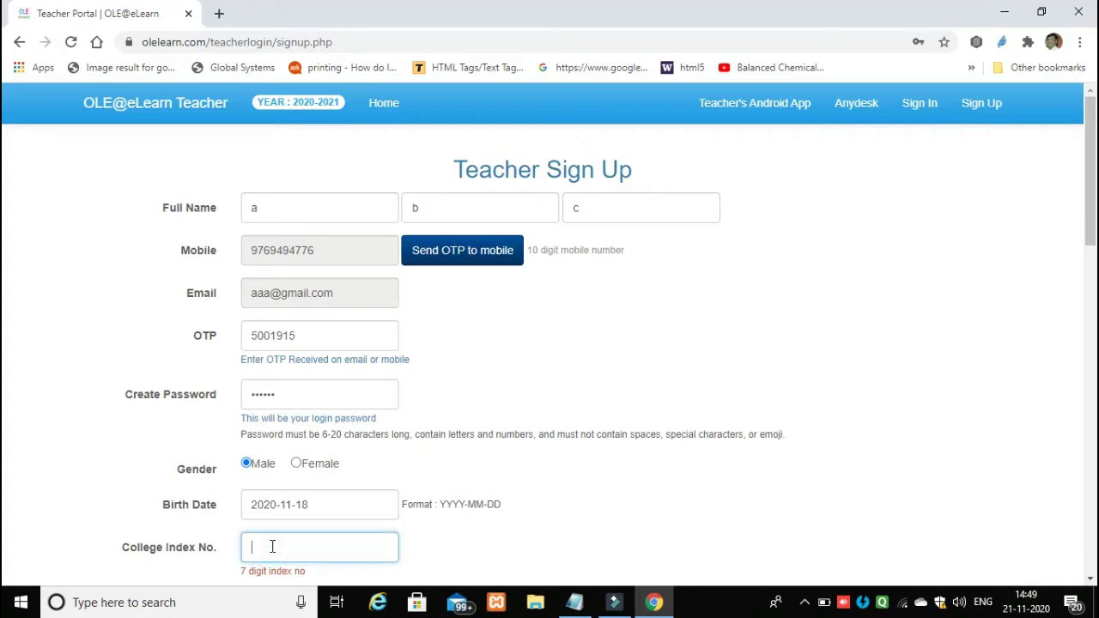
type("3333333")
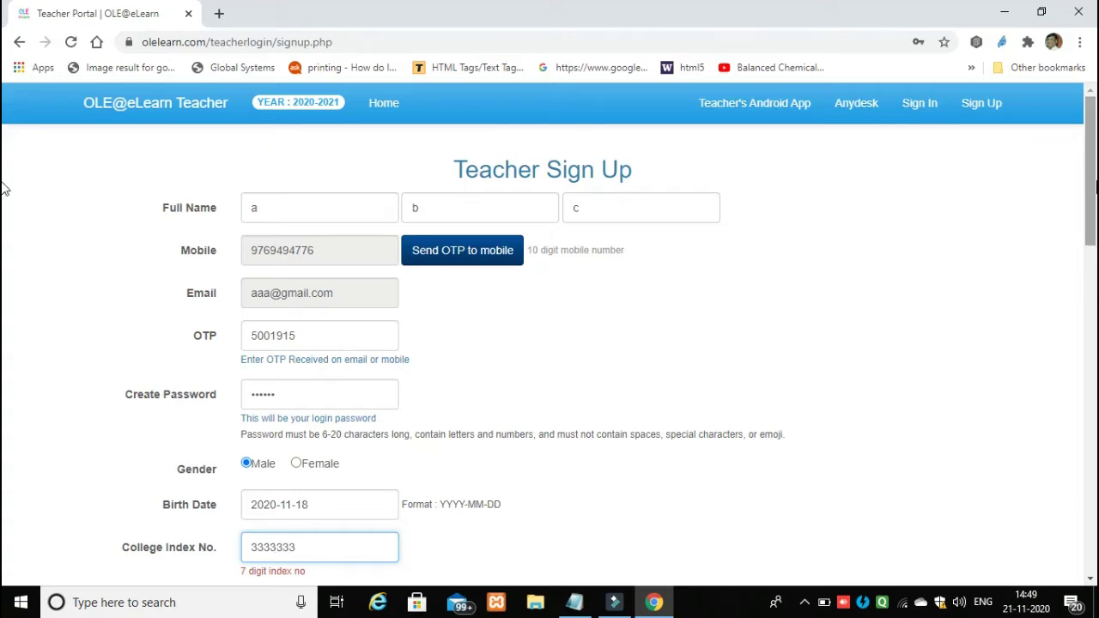
left_click_drag(1090, 197, 1094, 297)
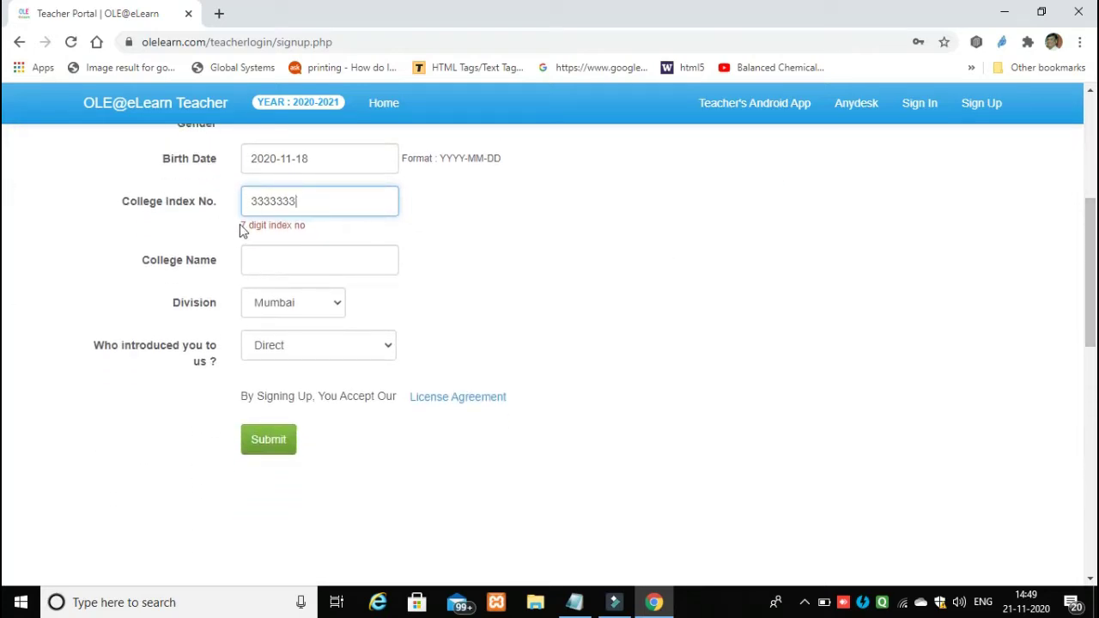
- Enter college name 'abc jr college', keeping Mumbai division and Direct referral
left_click(265, 264)
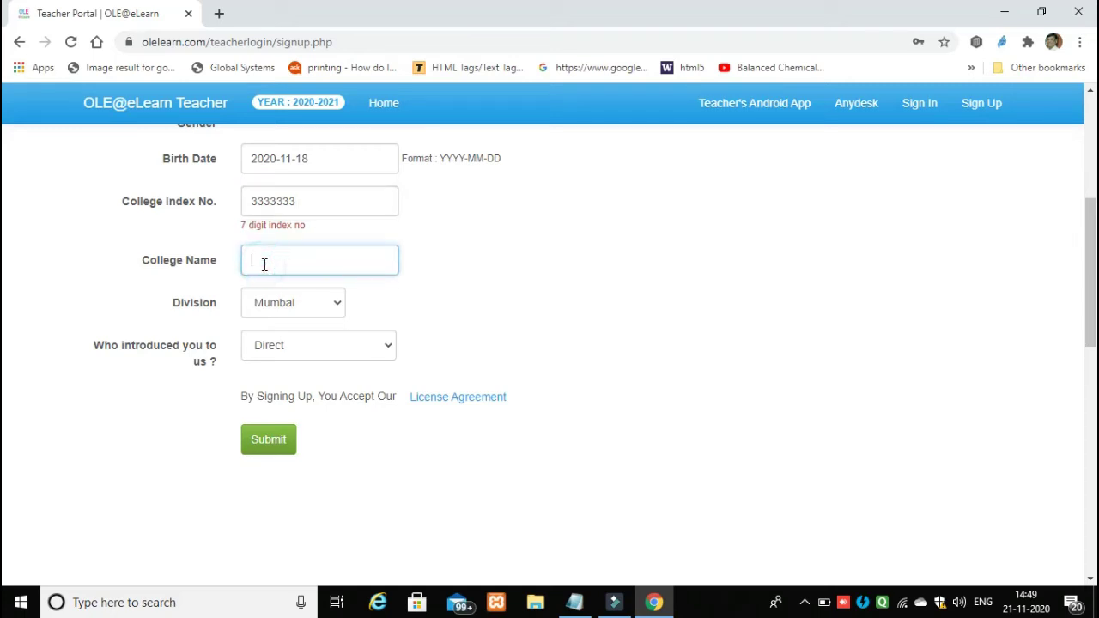
type("abc jr collete")
key("BackSpace")
key("BackSpace")
type("ge")
left_click(290, 308)
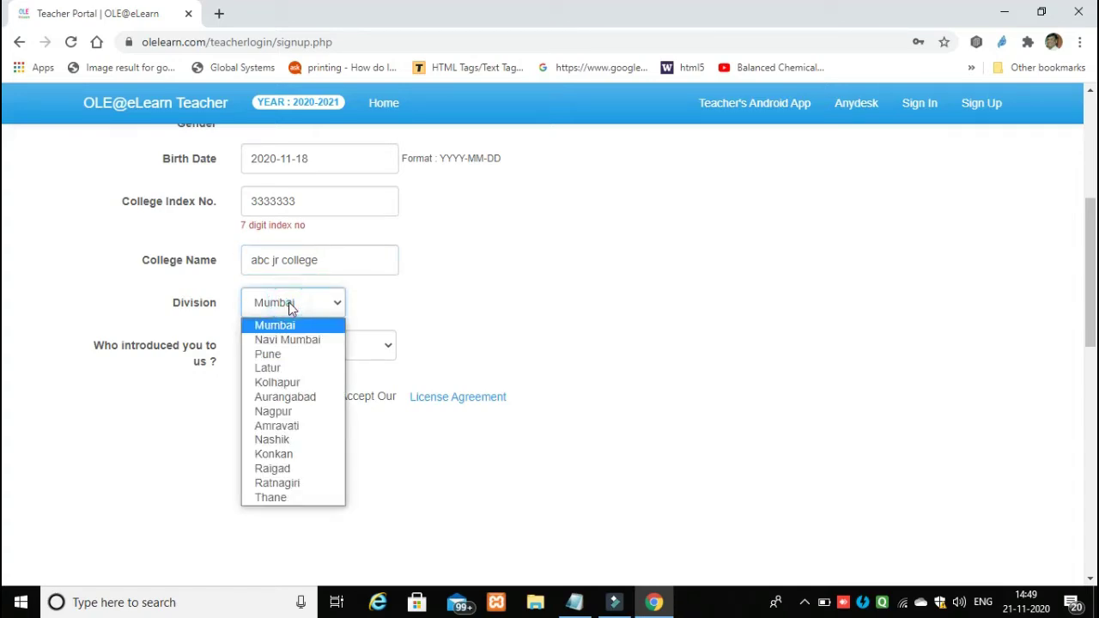
left_click(289, 303)
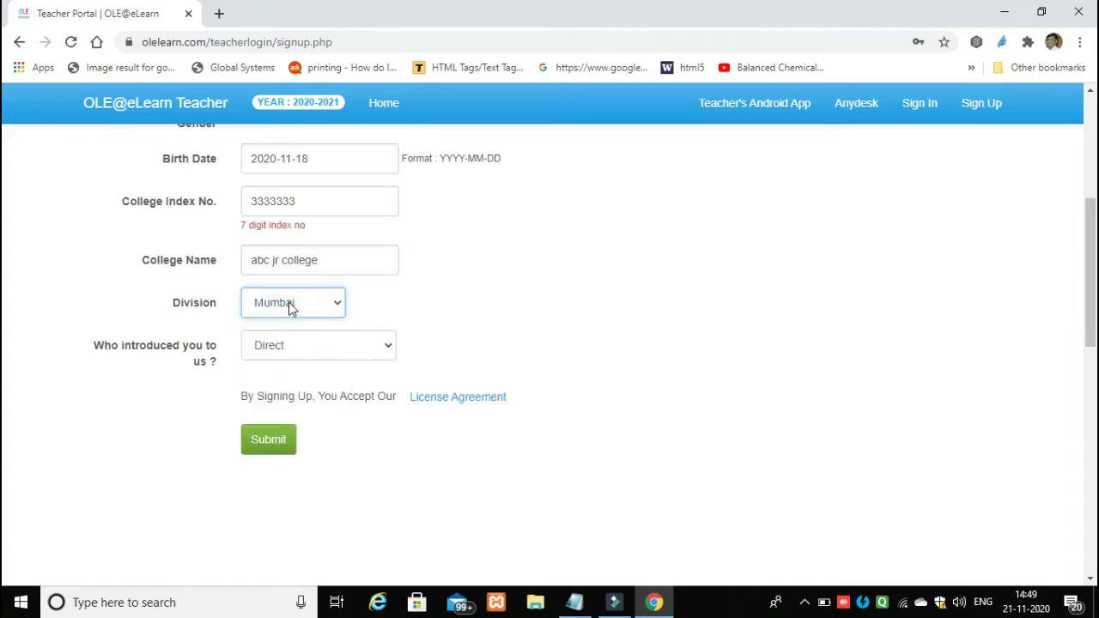
left_click(298, 352)
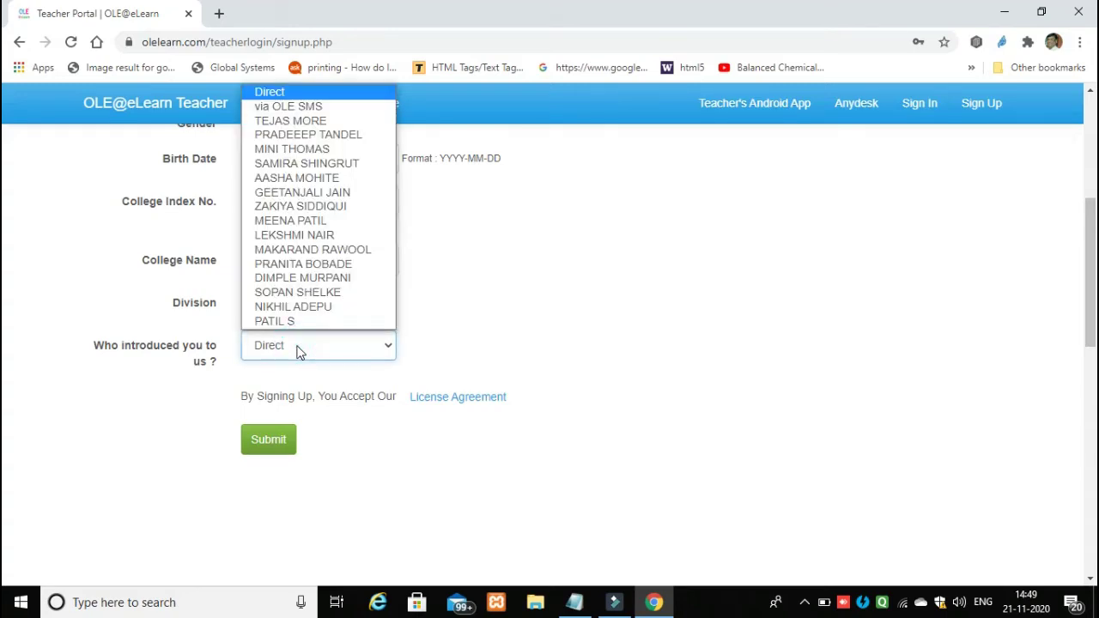
left_click(299, 353)
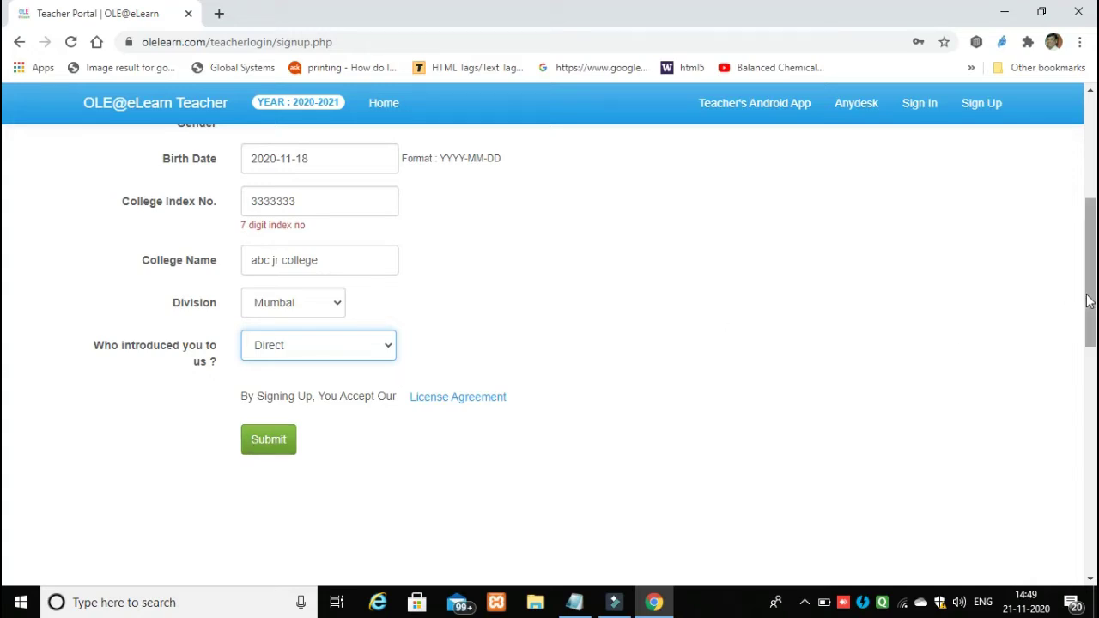
- Review and submit the teacher sign-up, then go to the Teacher Sign In page
left_click_drag(1085, 294, 1086, 182)
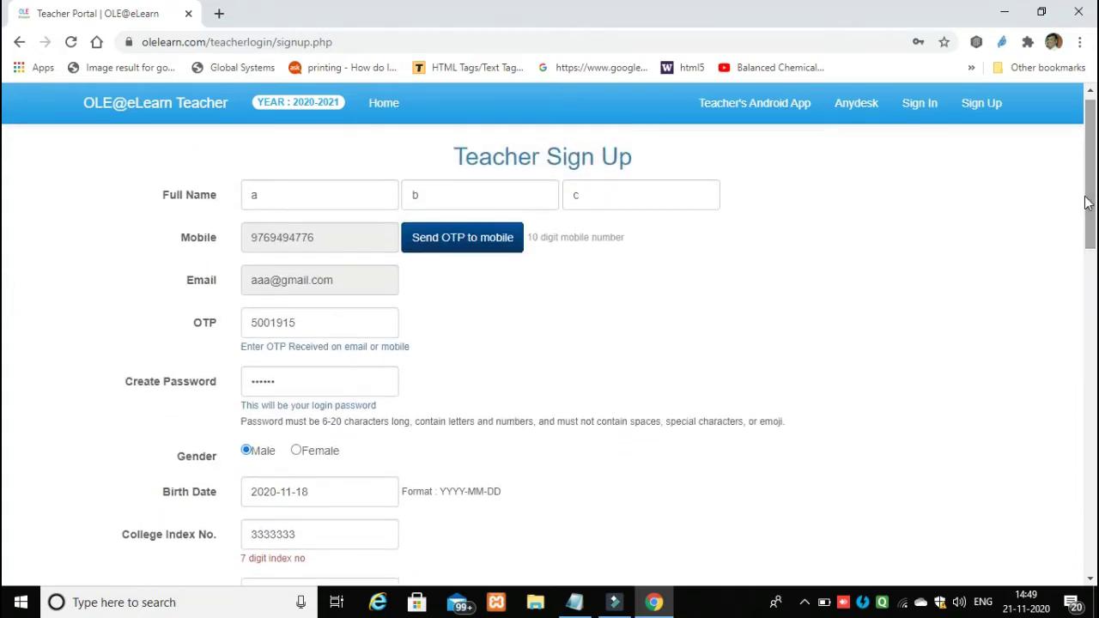
double_click(305, 237)
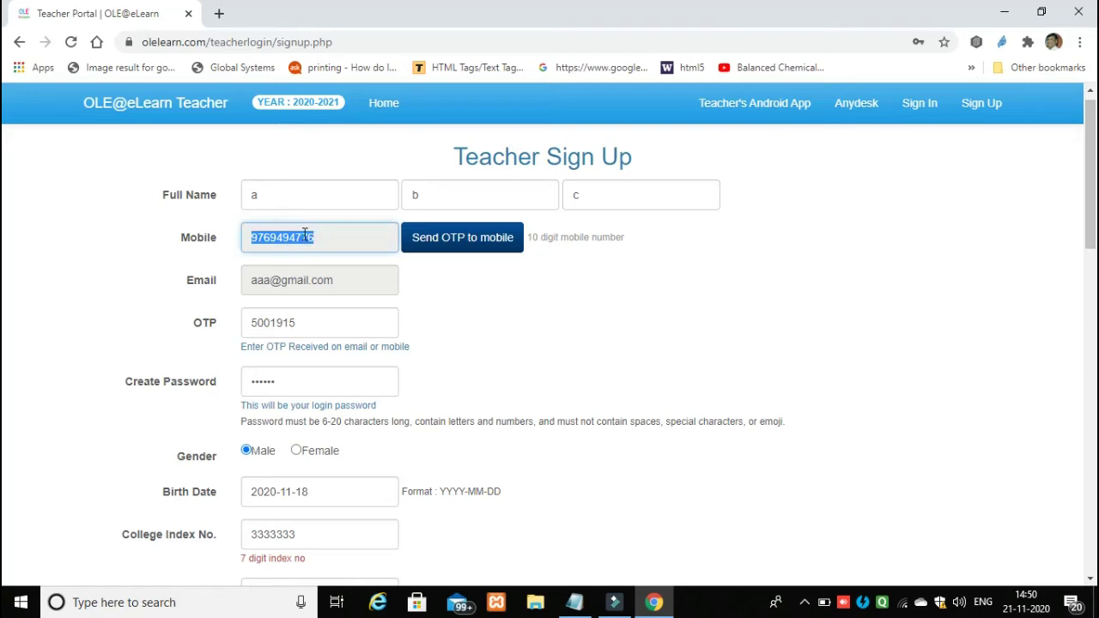
left_click(1089, 179)
left_click_drag(1089, 179, 1089, 311)
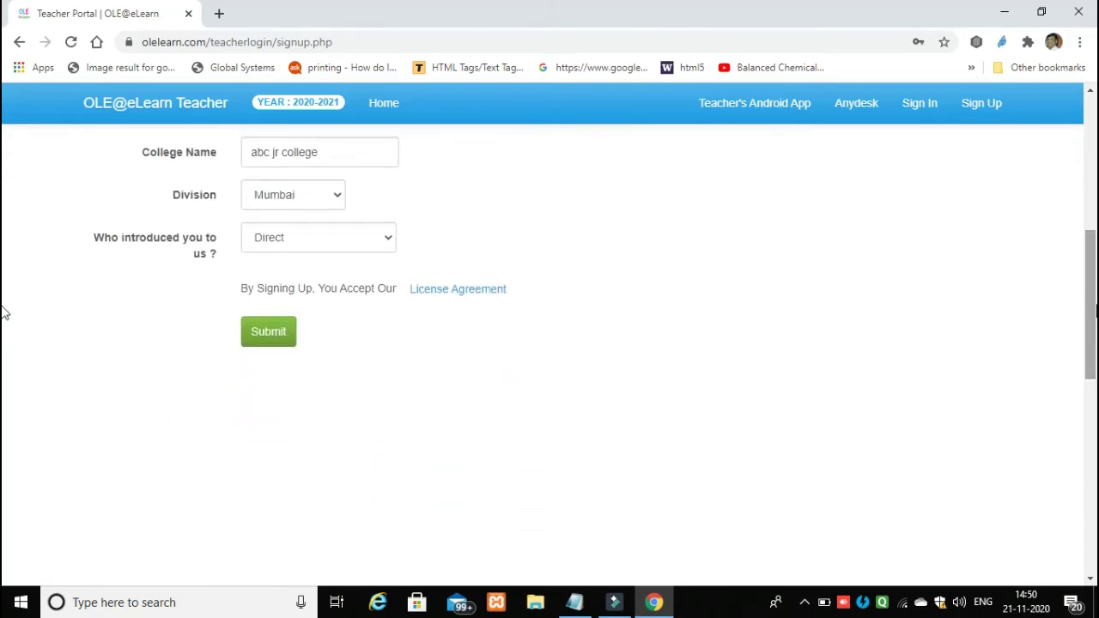
left_click(261, 335)
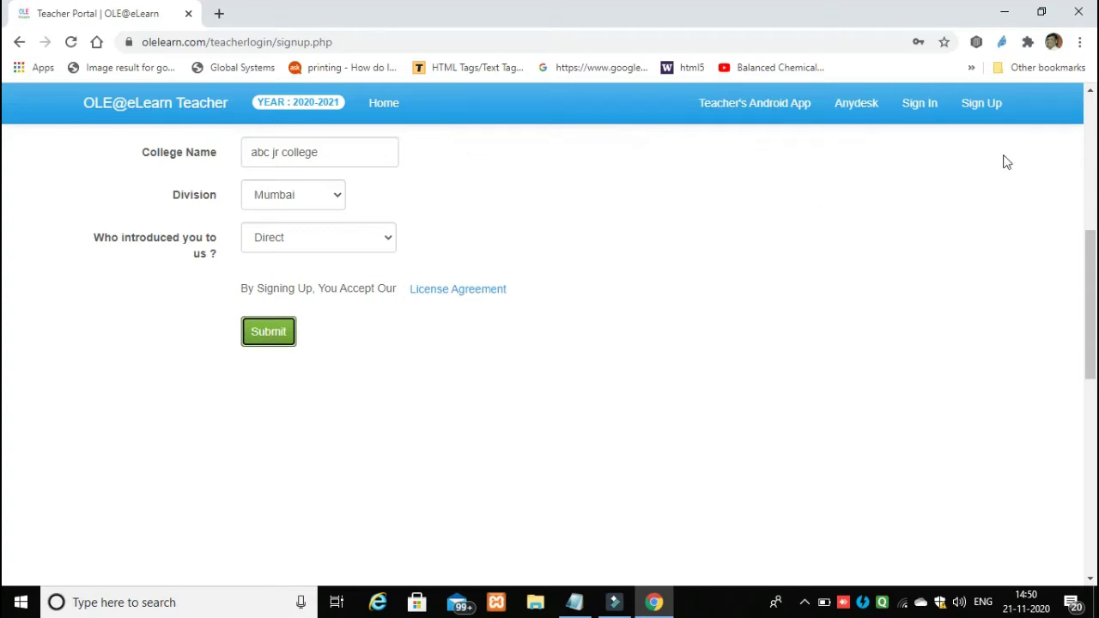
left_click(919, 106)
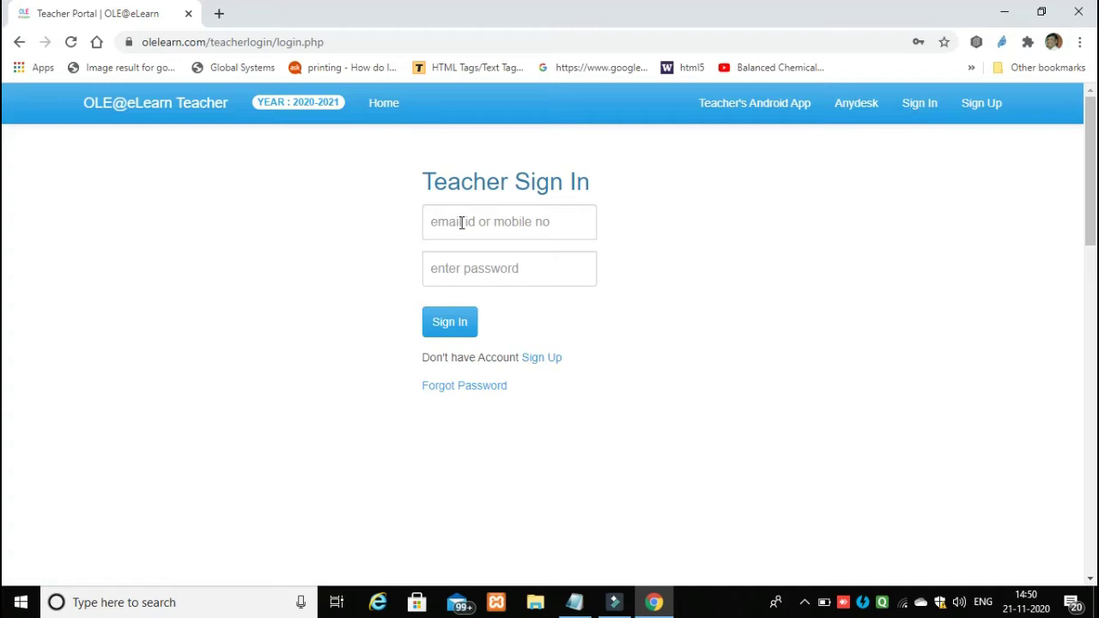
- Sign in with the registered mobile number and account password
left_click(459, 221)
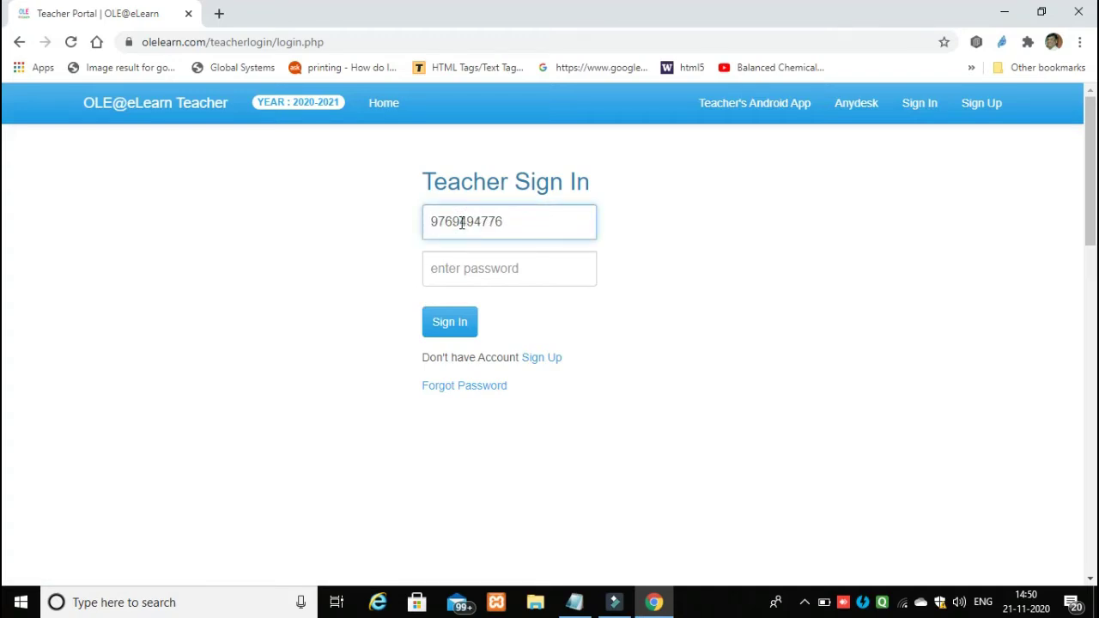
left_click(462, 268)
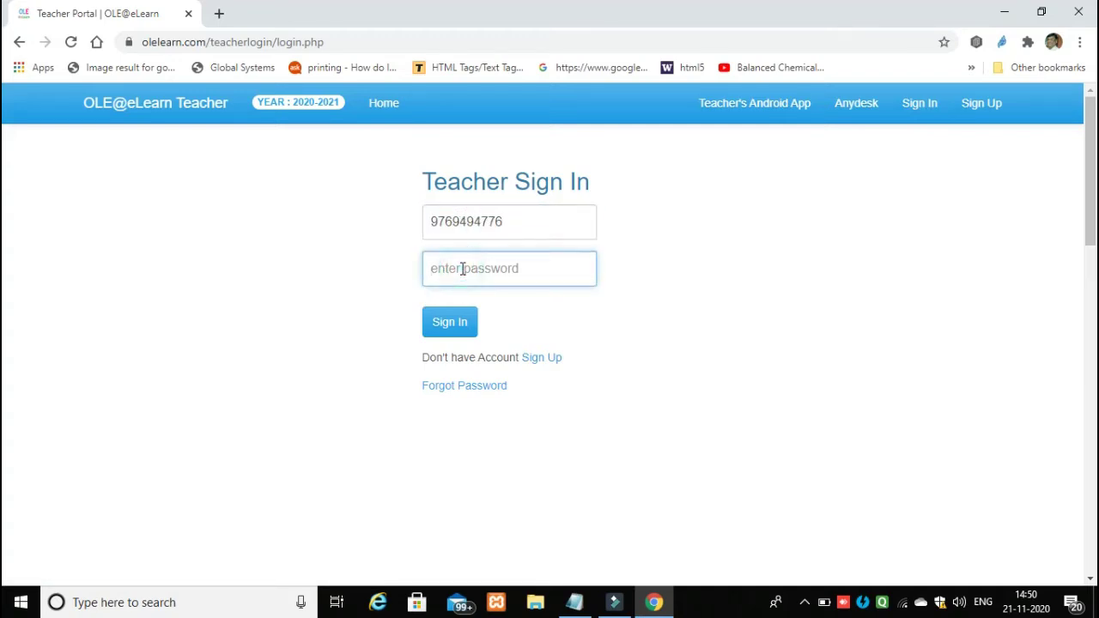
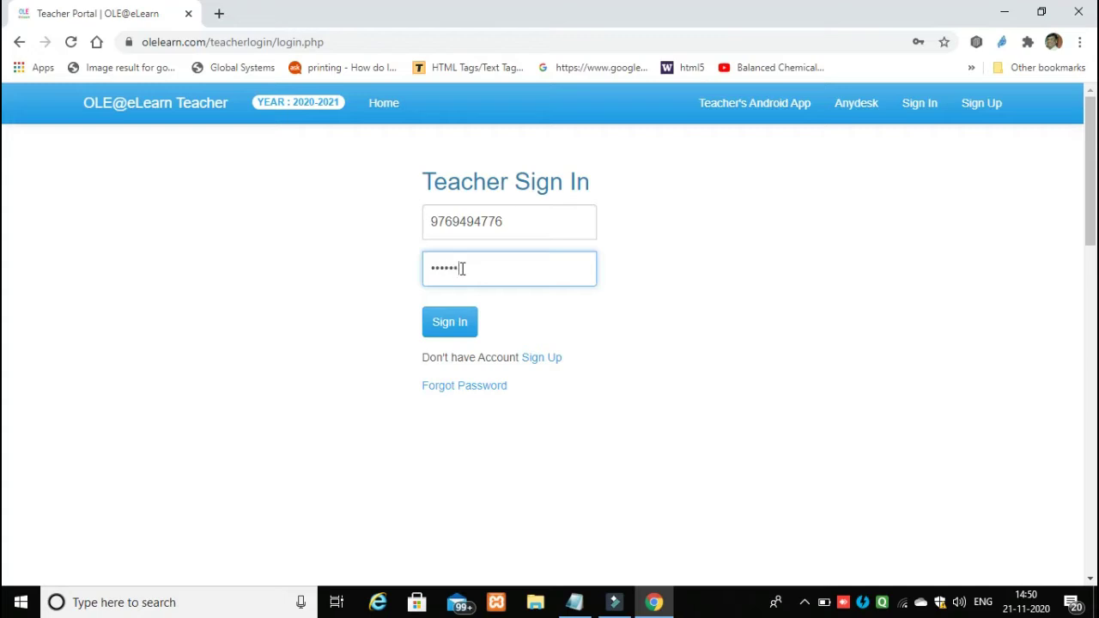
left_click(461, 331)
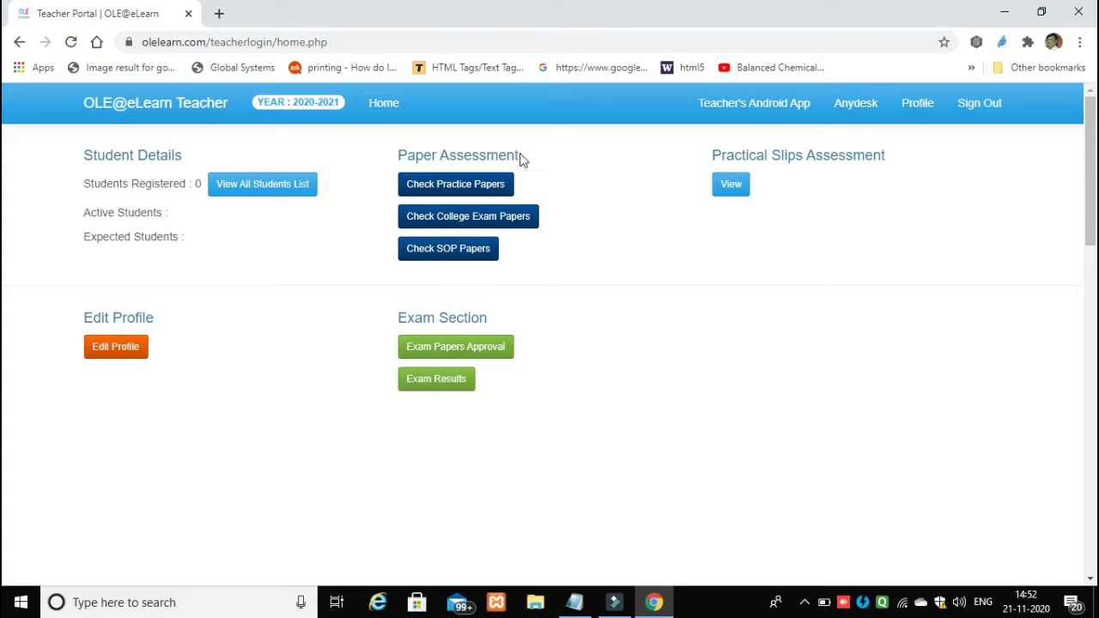
- Reload the home dashboard and go to Setup Exam under Setup College Exam
left_click(384, 105)
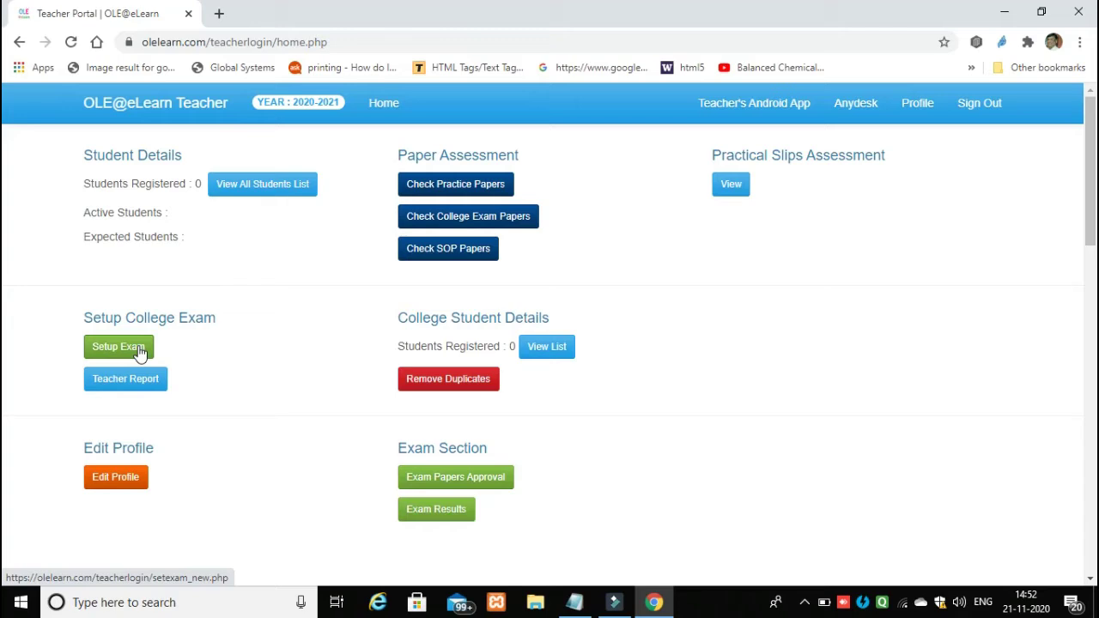
left_click(140, 354)
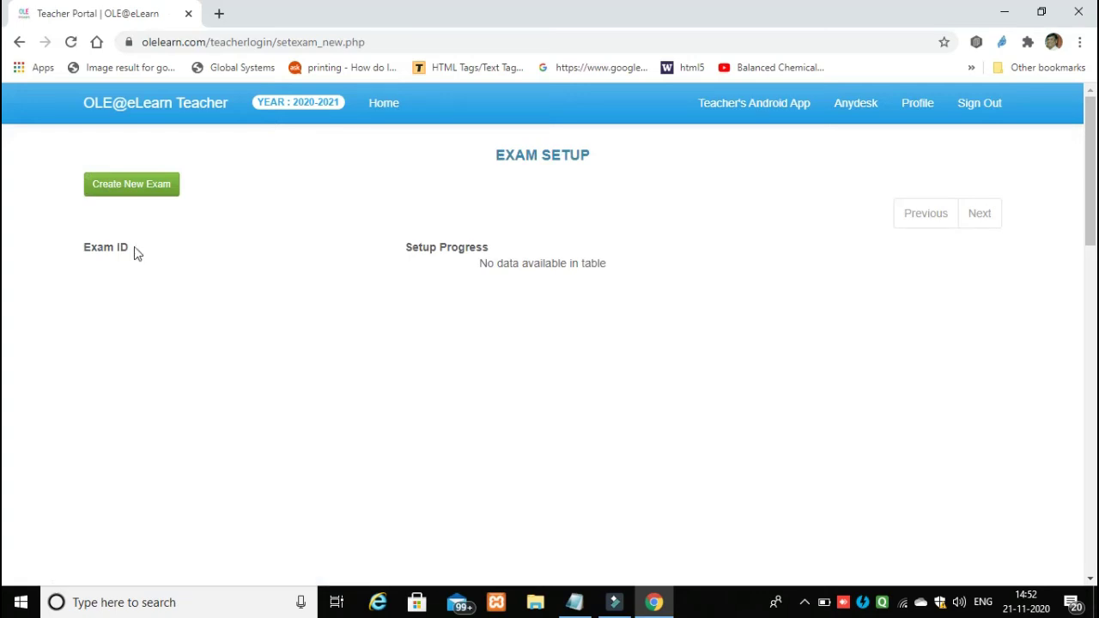
- Create a new exam with standard XII, stream Science and type DRY RUN EXAM
left_click(133, 186)
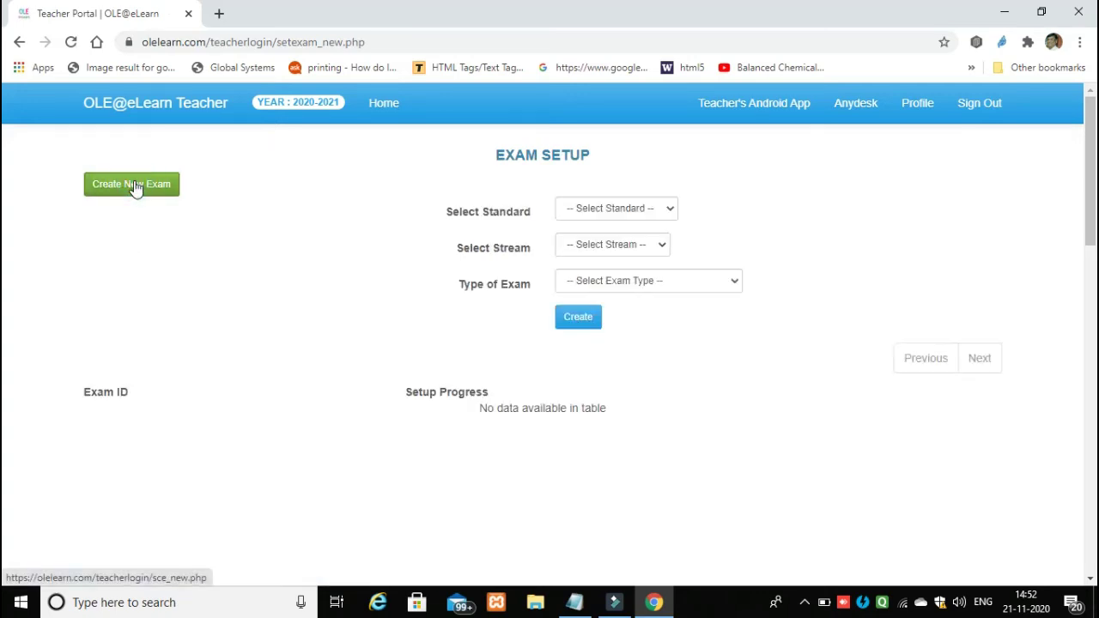
left_click(666, 208)
left_click(601, 253)
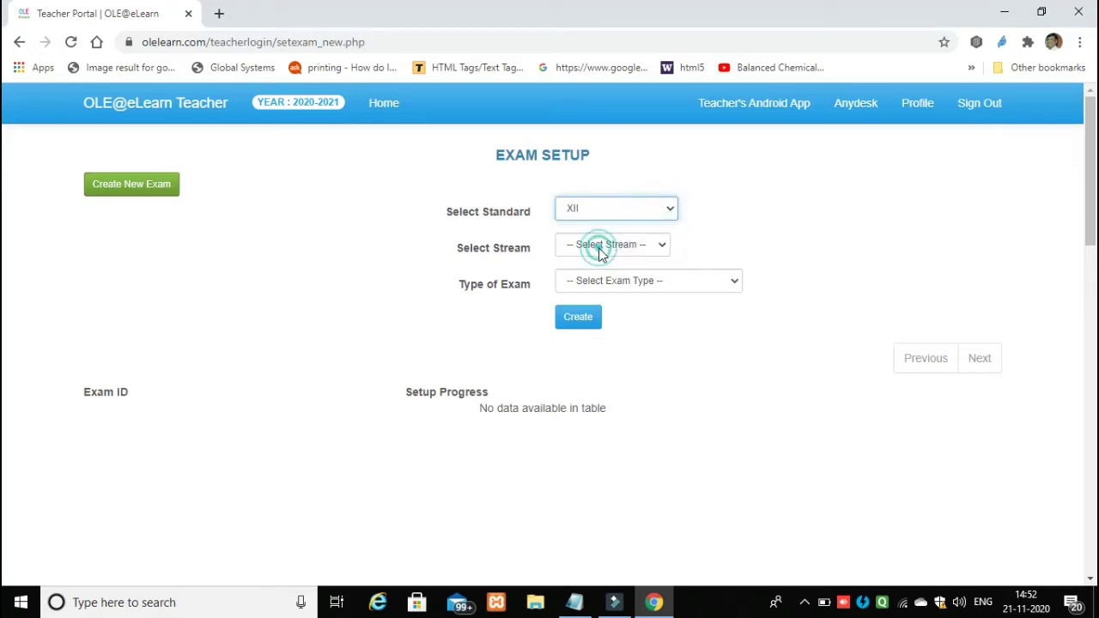
left_click(615, 246)
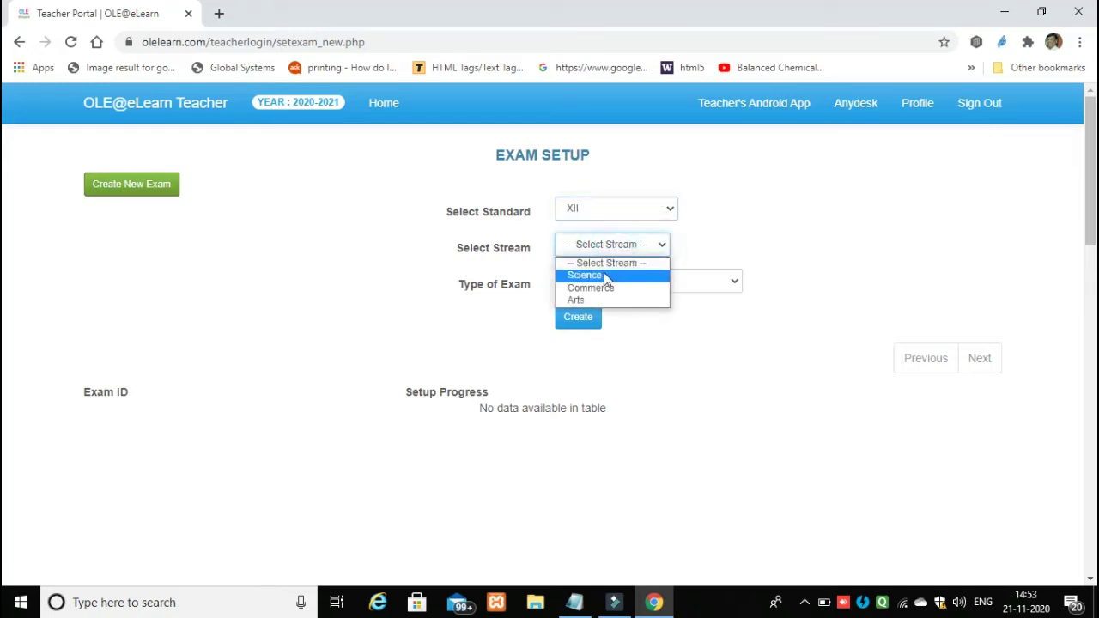
left_click(605, 276)
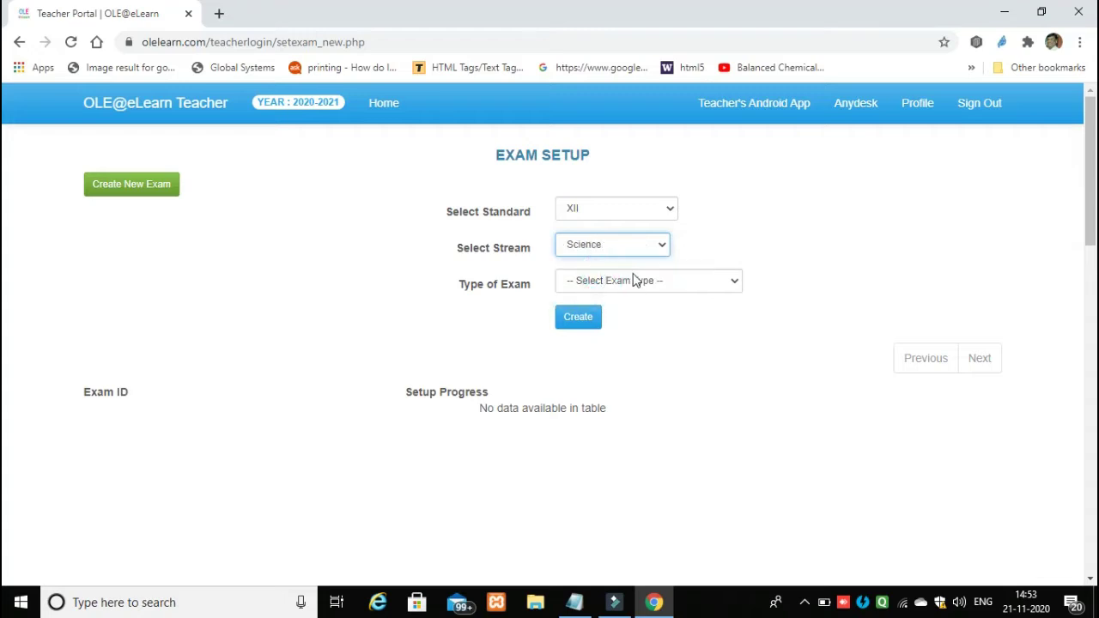
left_click(638, 283)
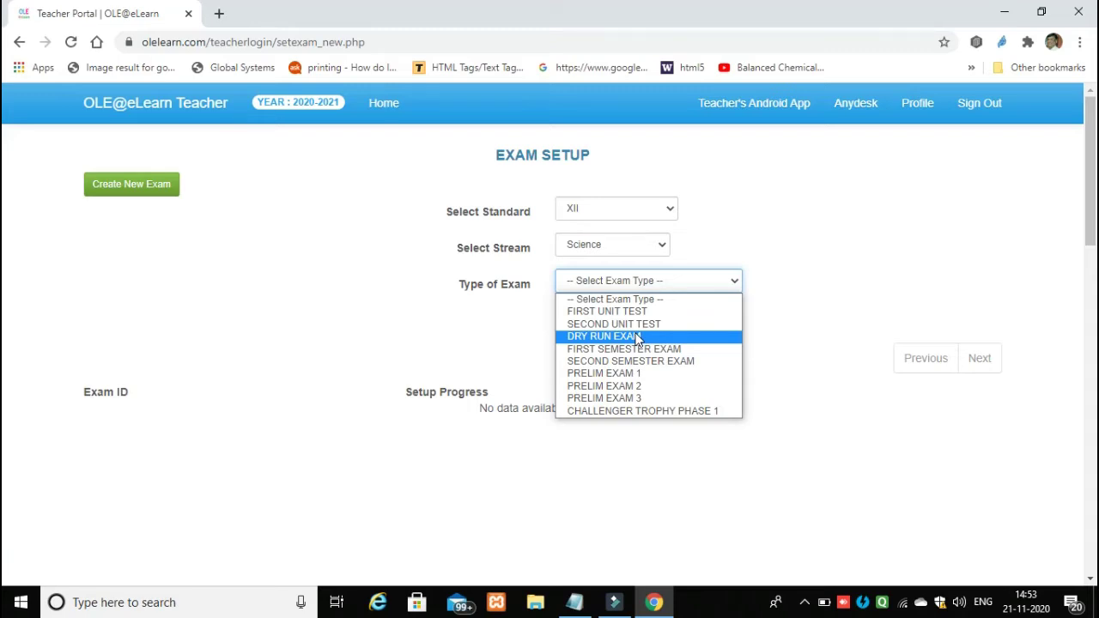
left_click(637, 337)
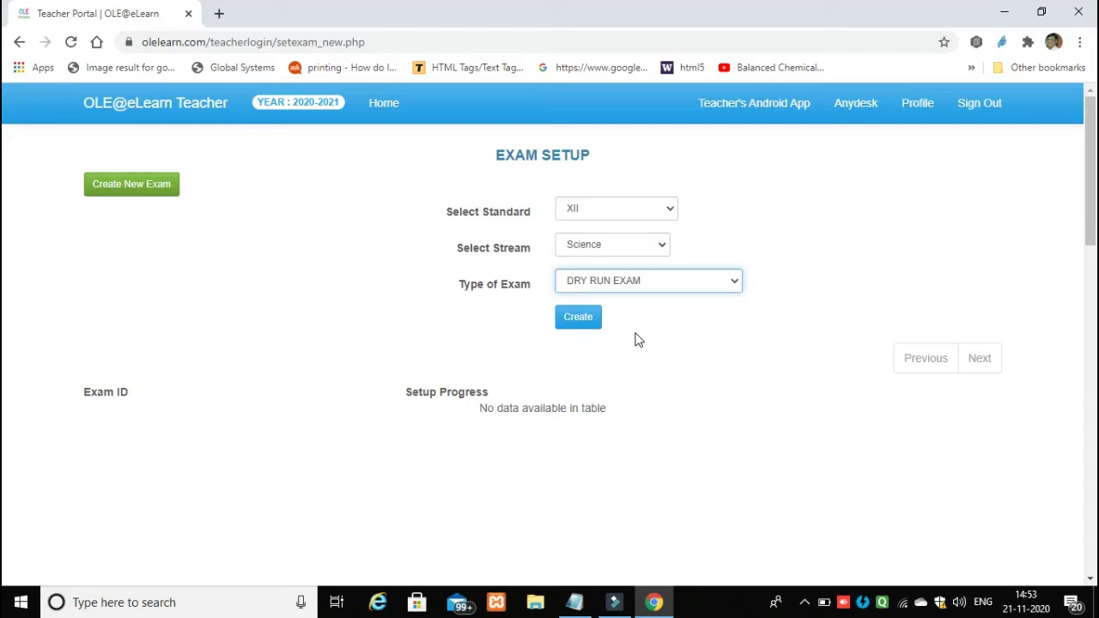
left_click(588, 329)
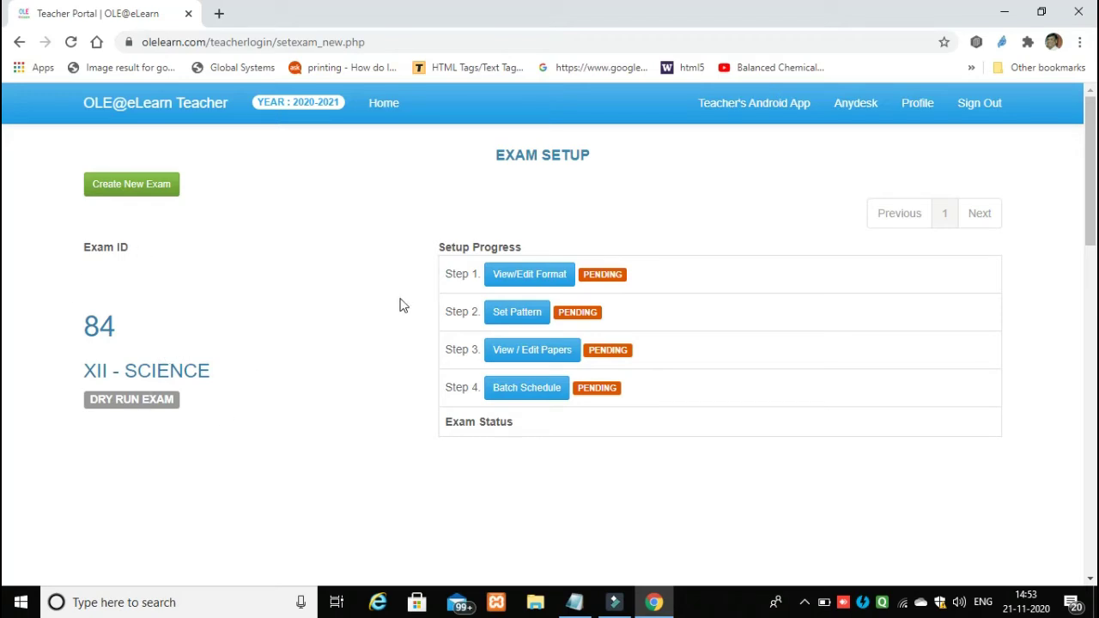
- In exam 84's format, set maximum marks 25, duration 60 minutes and 2 papers
left_click(529, 275)
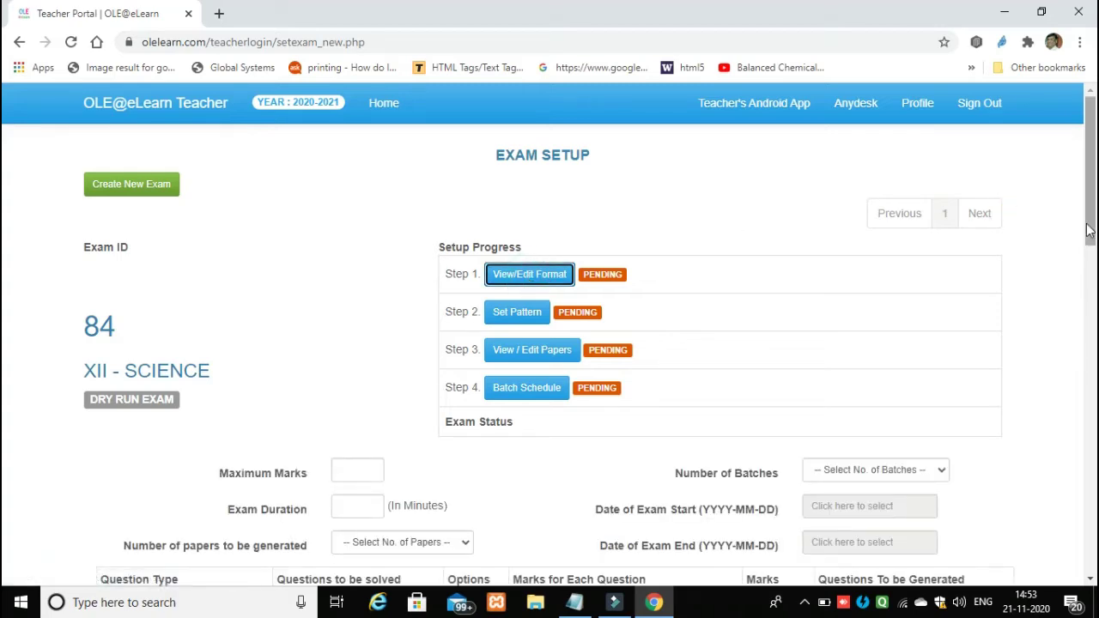
scroll(1089, 230, "down", 2)
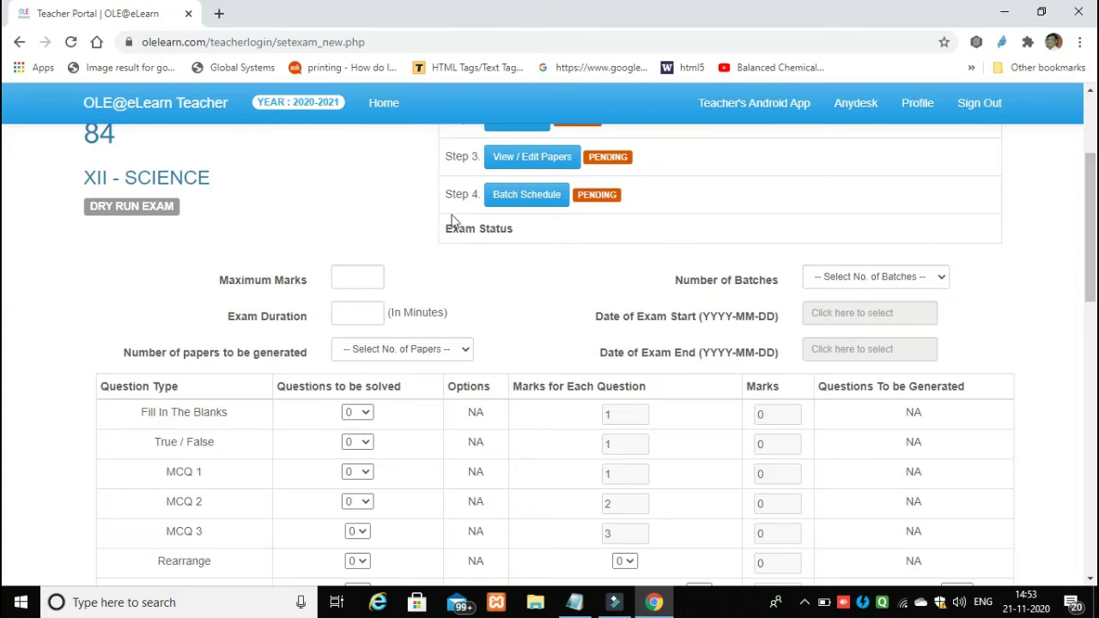
left_click(350, 280)
type("25")
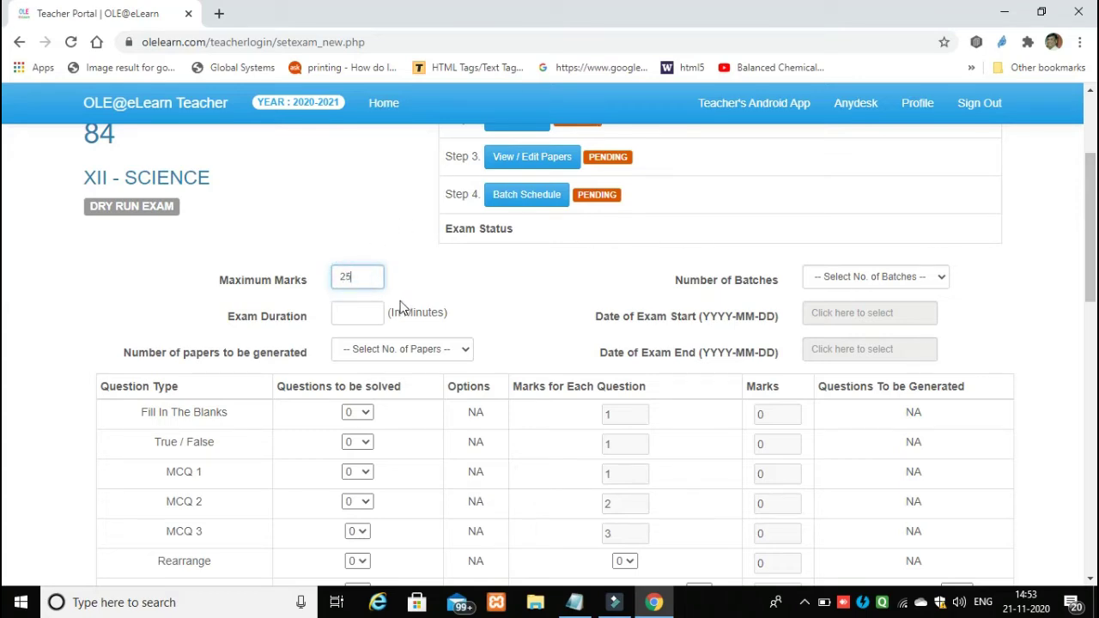
left_click(368, 310)
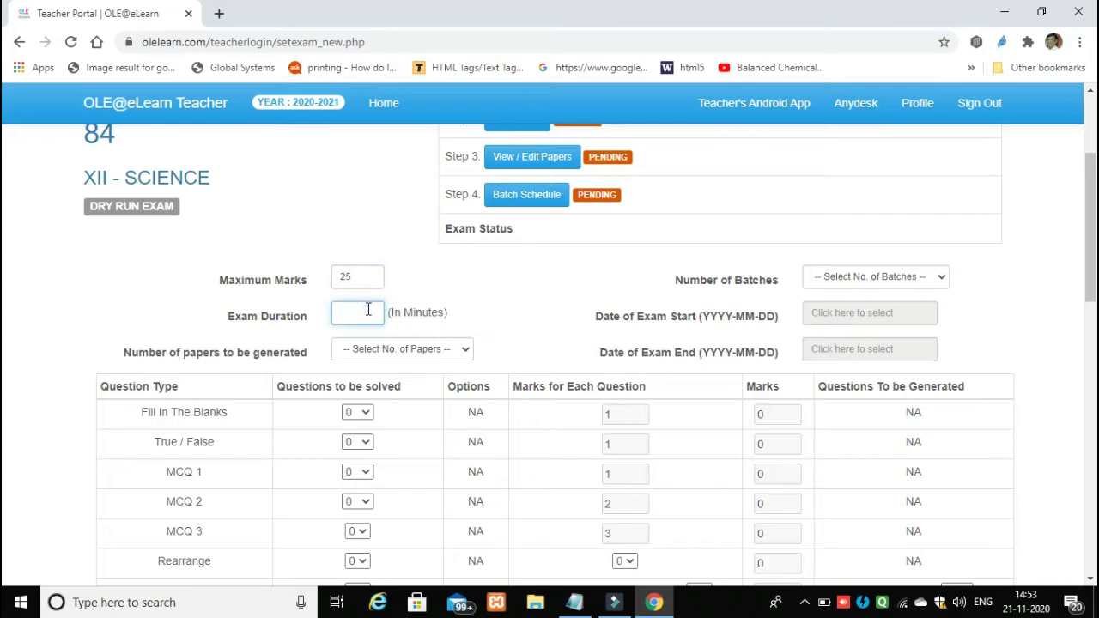
type("60")
left_click(373, 350)
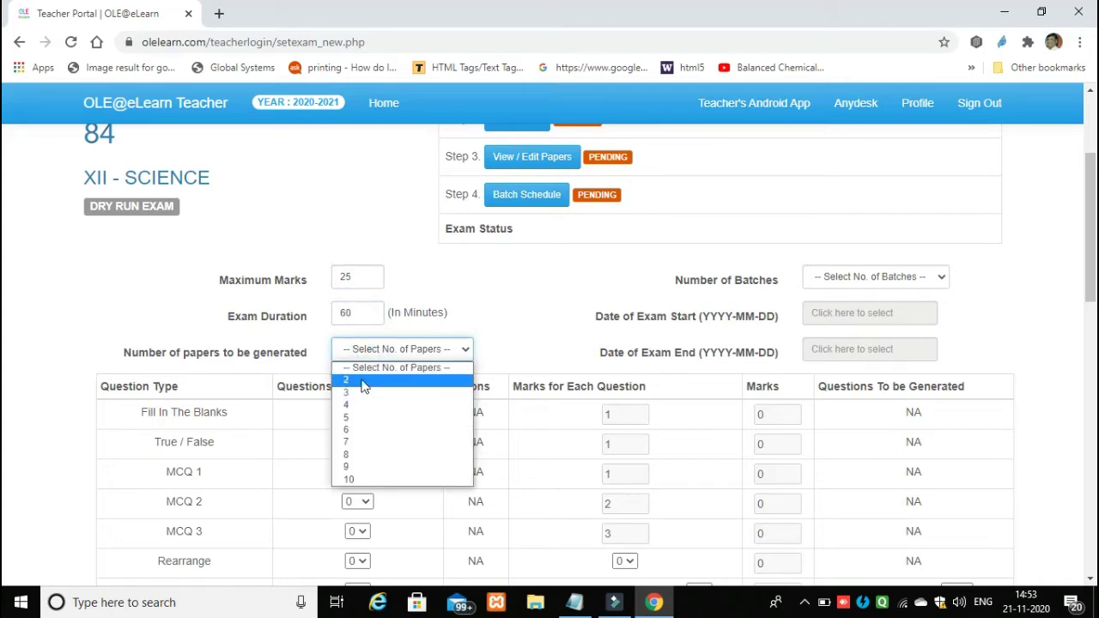
left_click(364, 382)
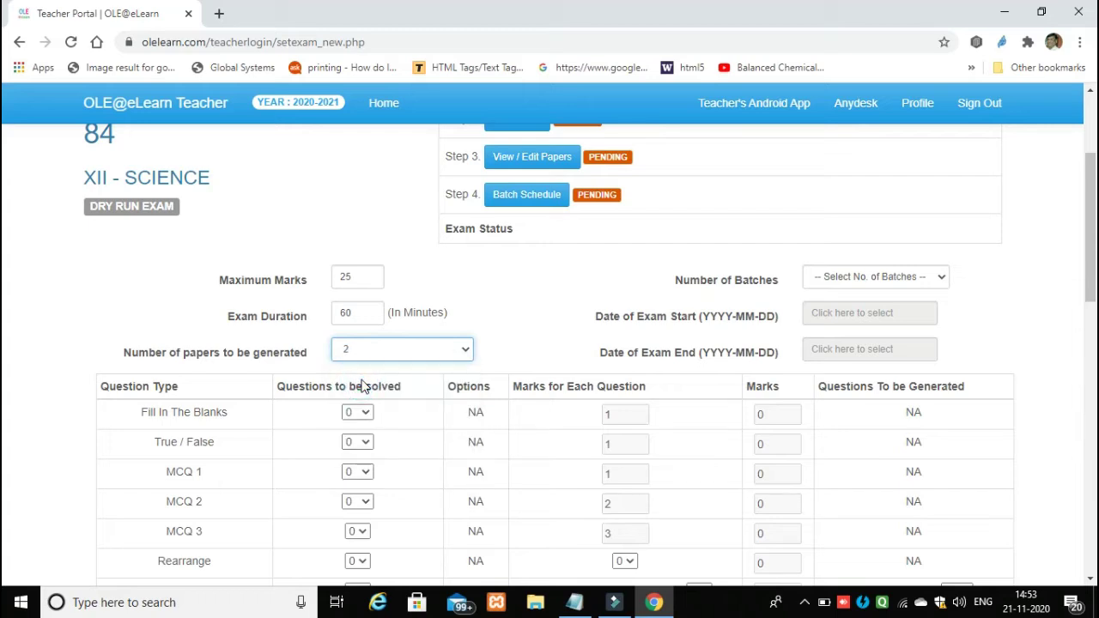
- Set 1 batch with start and end dates of 21 November 2020
left_click(882, 280)
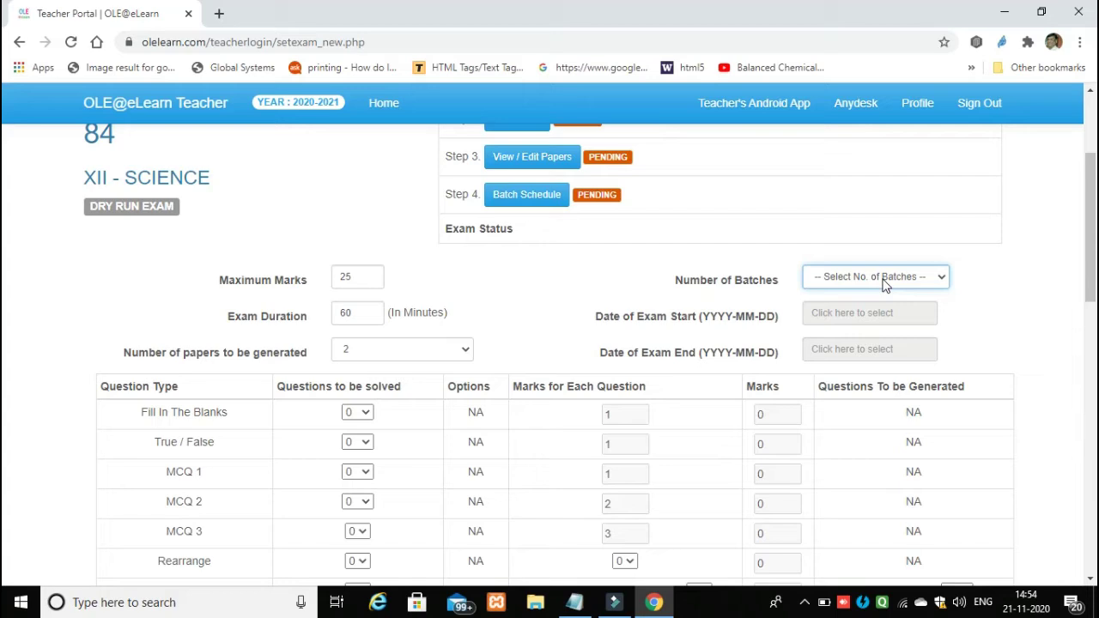
left_click(887, 280)
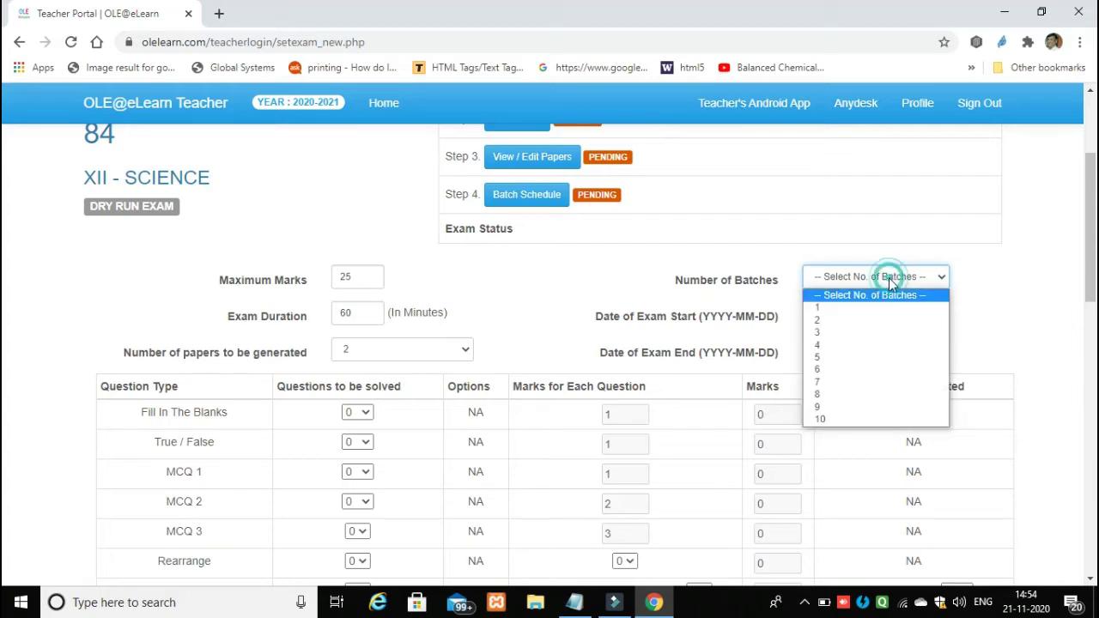
left_click(858, 311)
left_click(858, 313)
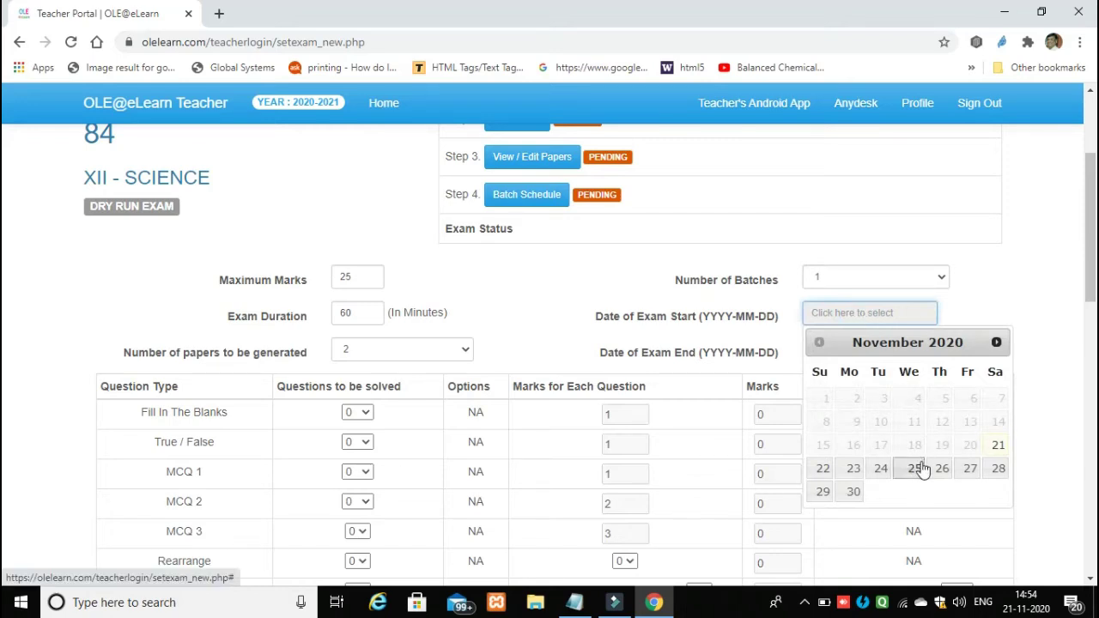
left_click(999, 448)
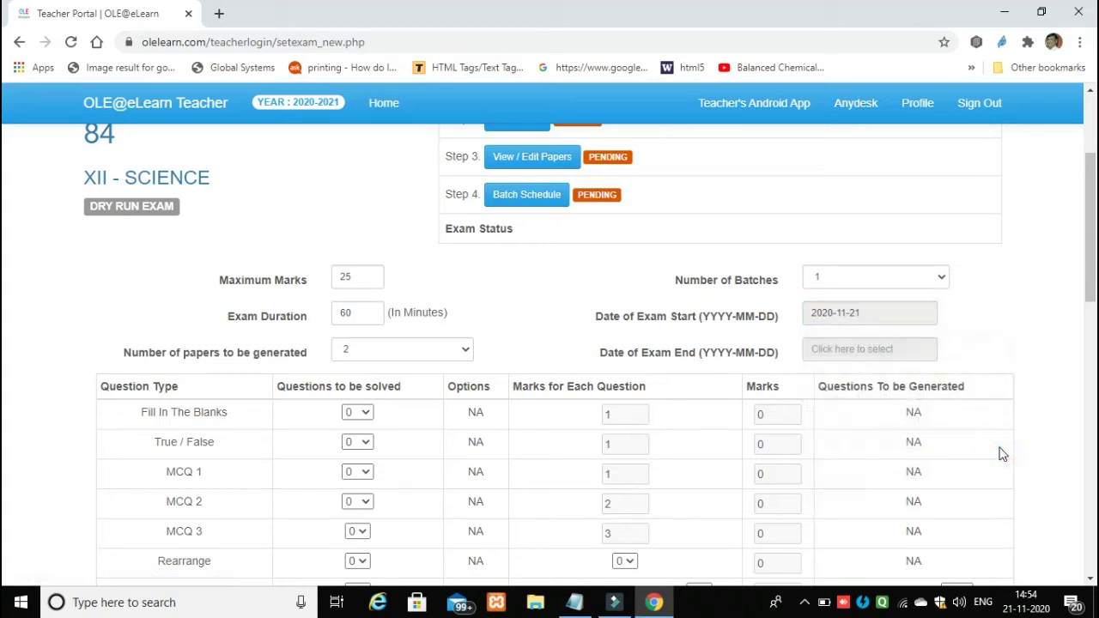
left_click(864, 352)
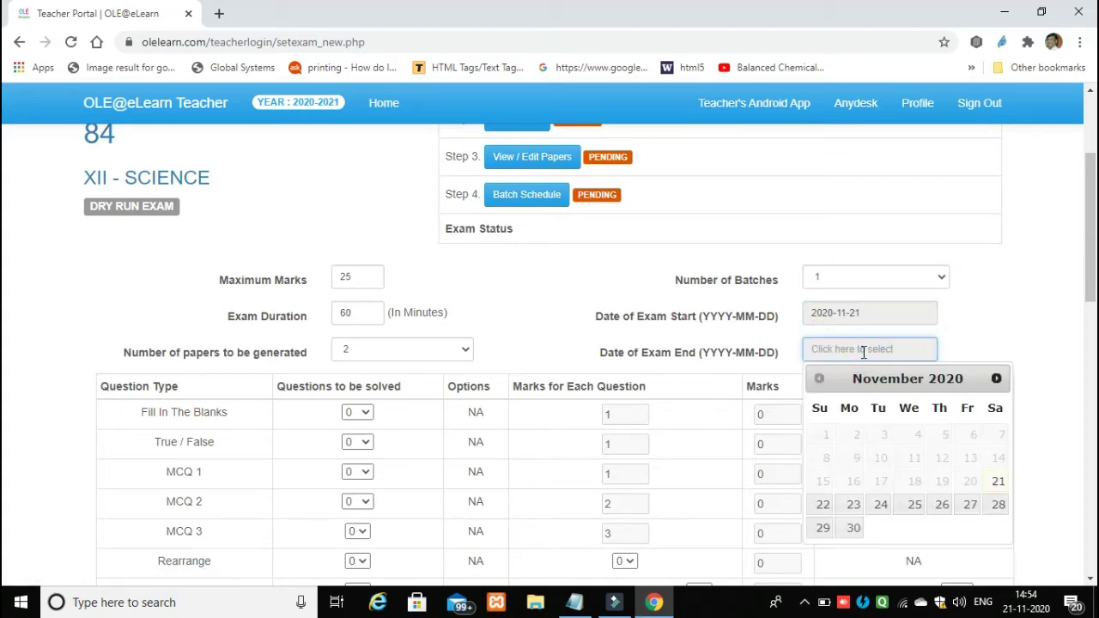
left_click(1005, 487)
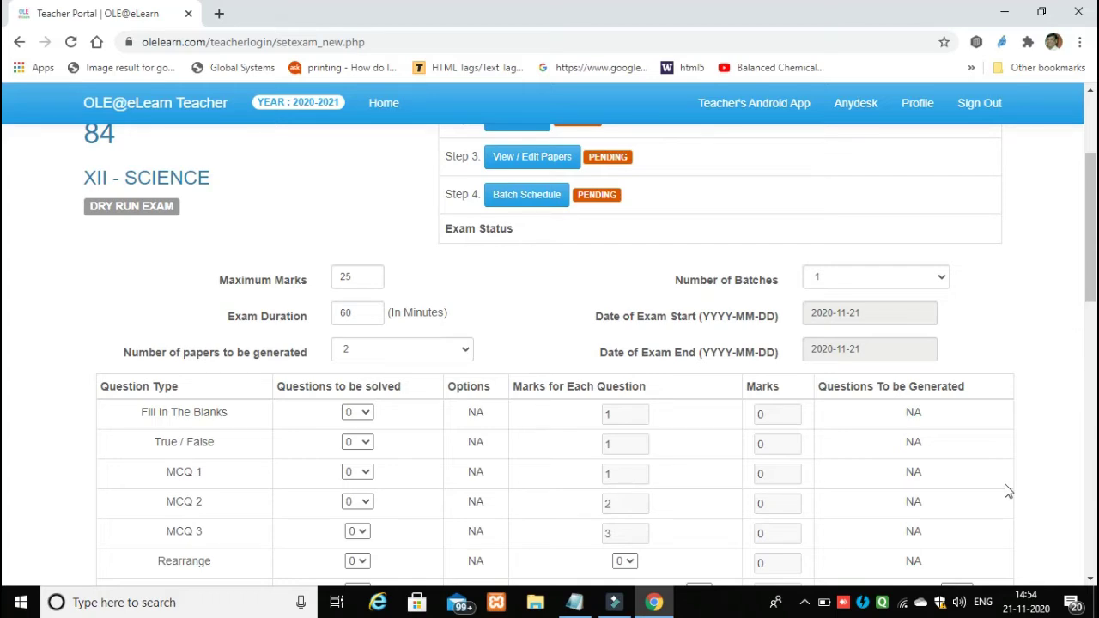
left_click(929, 313)
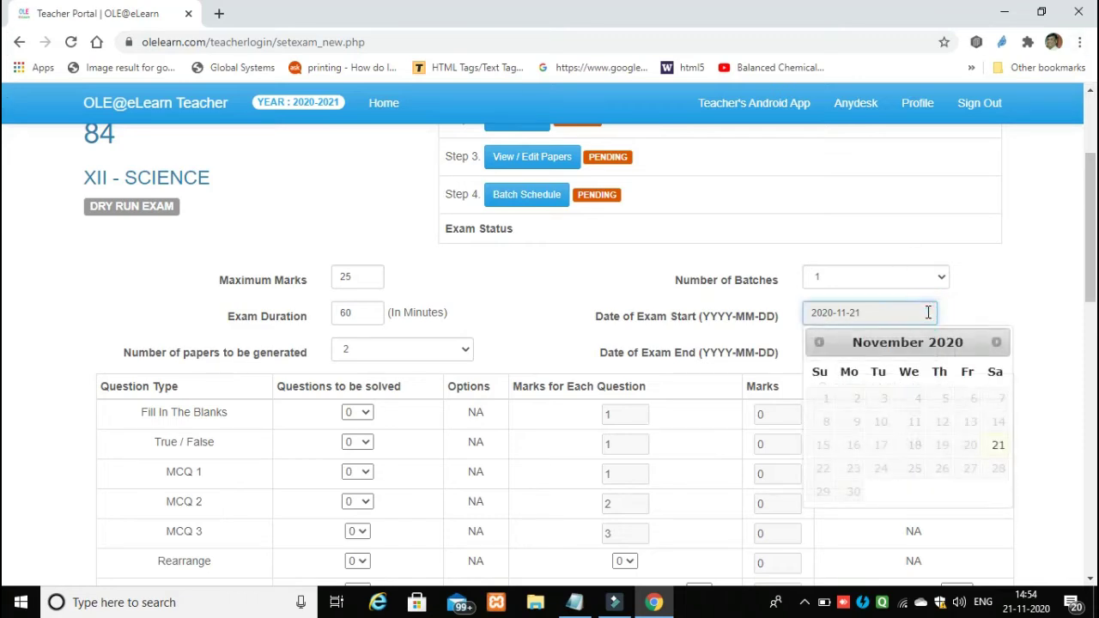
left_click(826, 478)
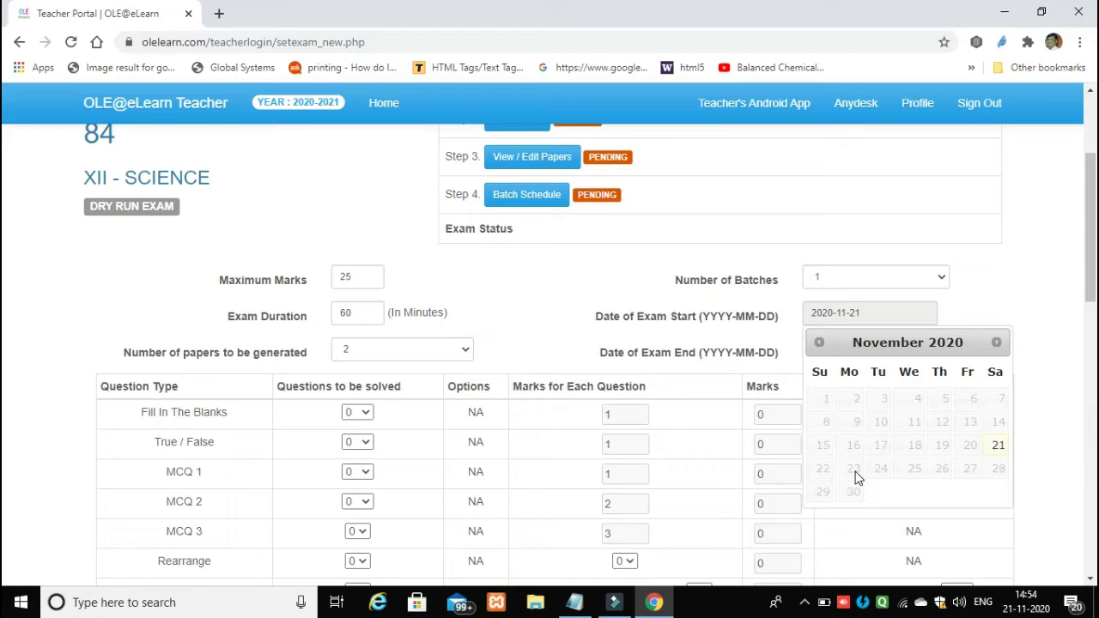
left_click(1065, 273)
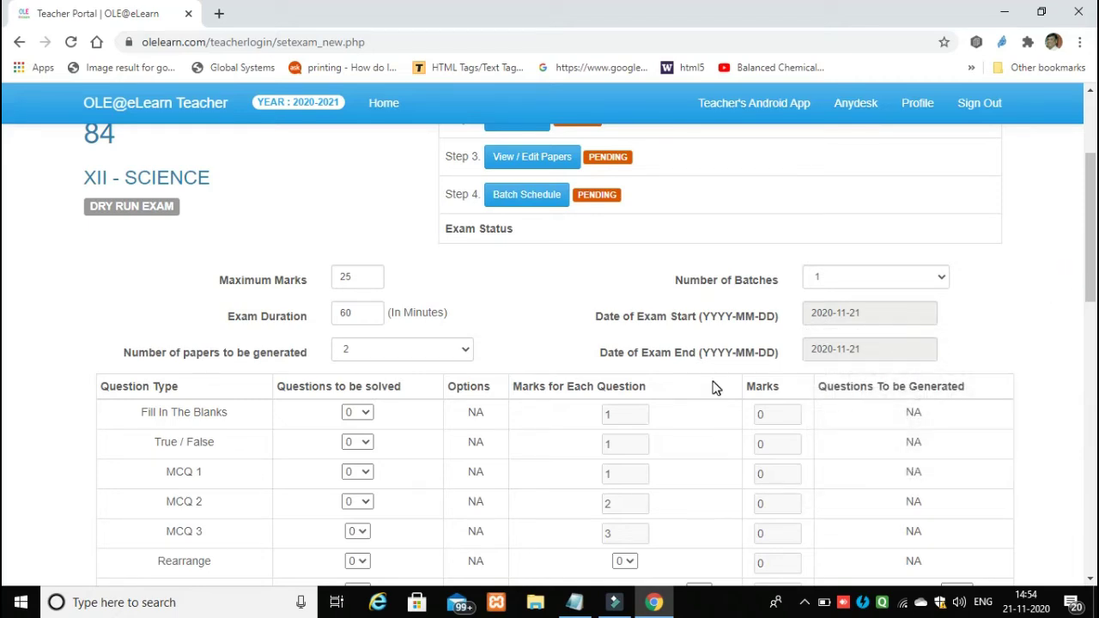
- Set questions to solve: Fill In The Blanks 3, True/False 3, MCQ1 5, MCQ2 3, MCQ3 1
left_click(366, 414)
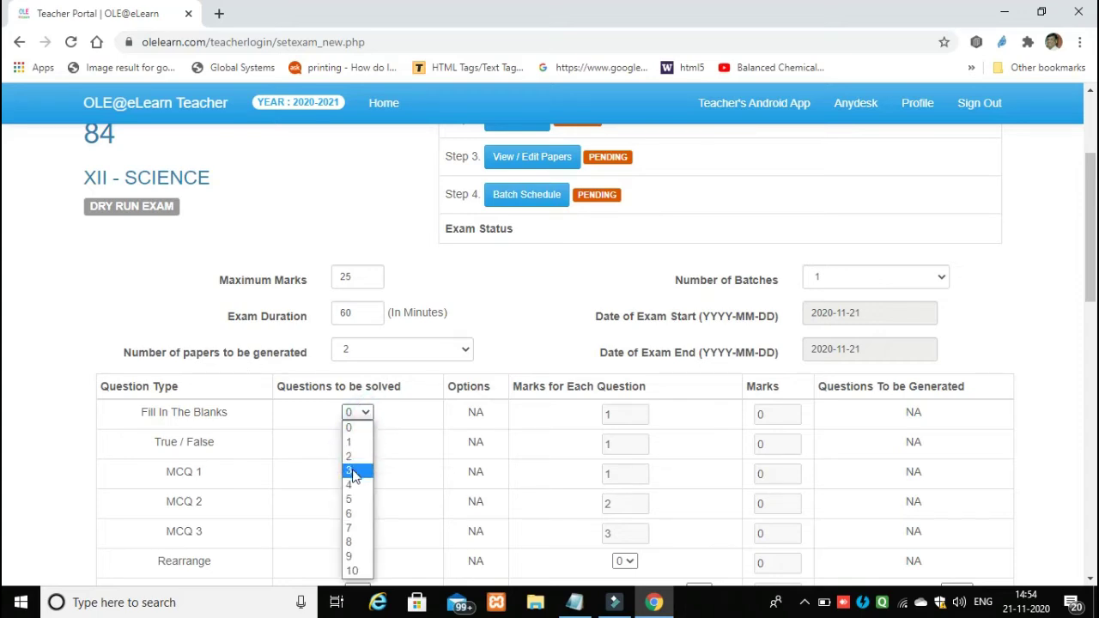
left_click(354, 473)
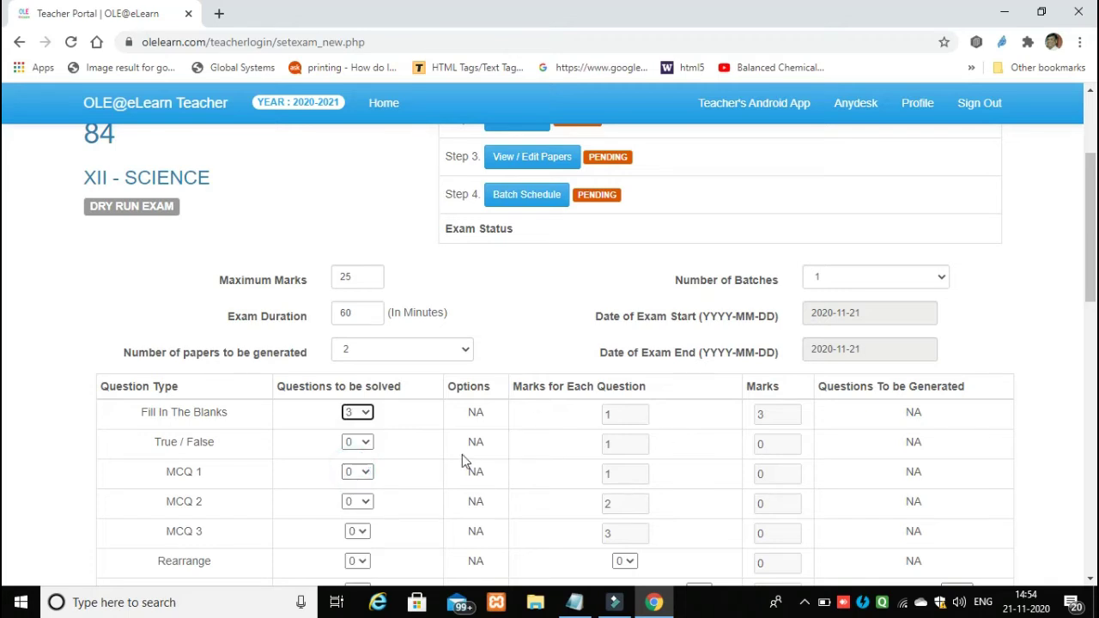
left_click(358, 443)
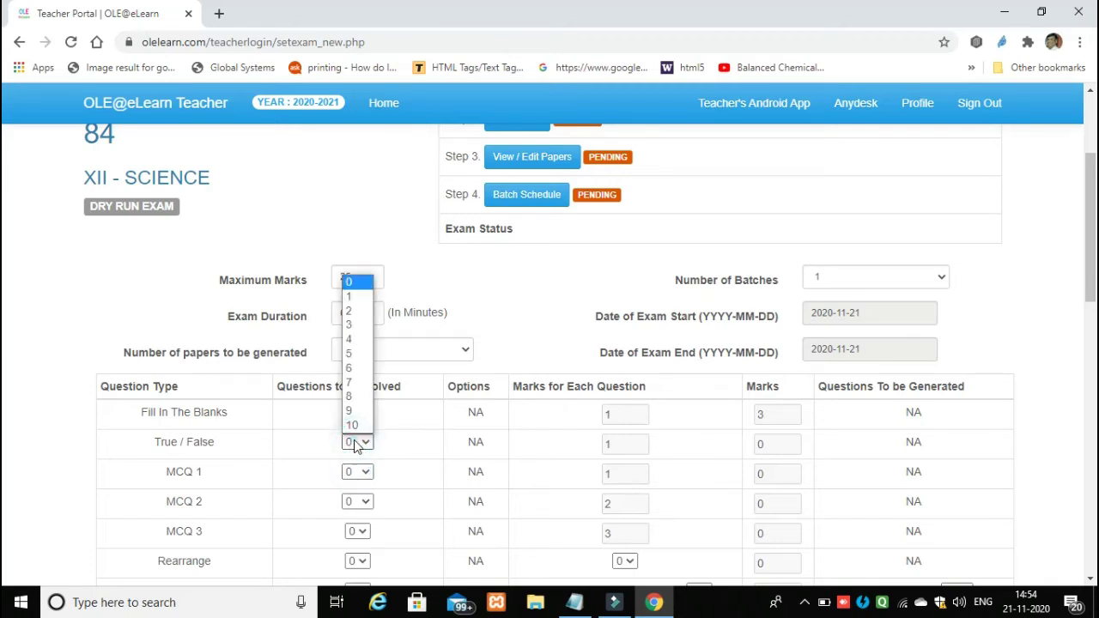
left_click(351, 324)
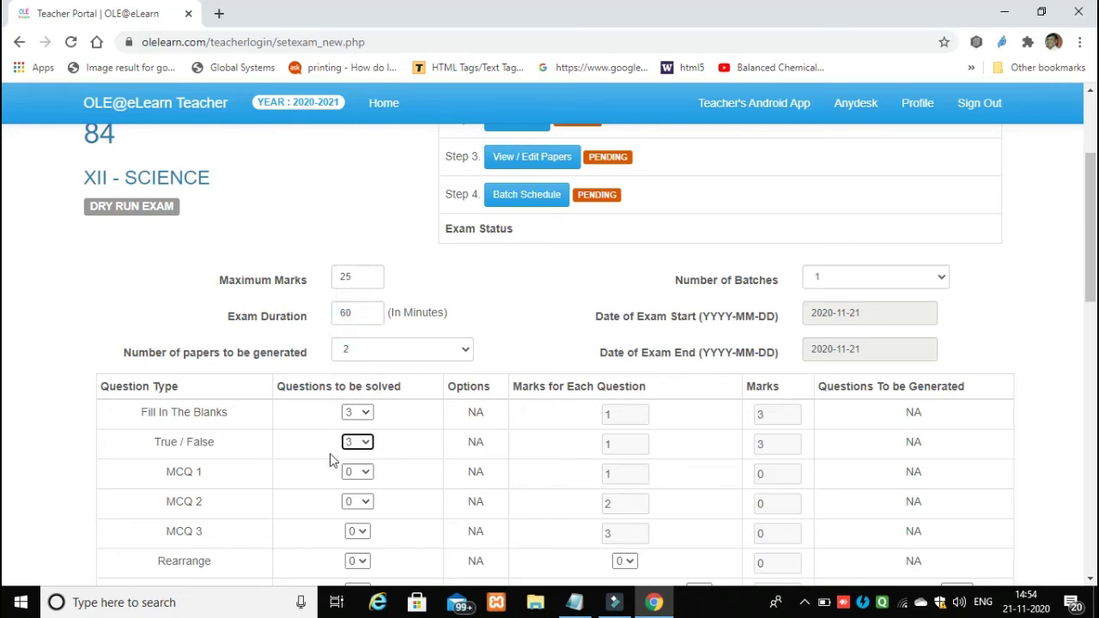
left_click(358, 472)
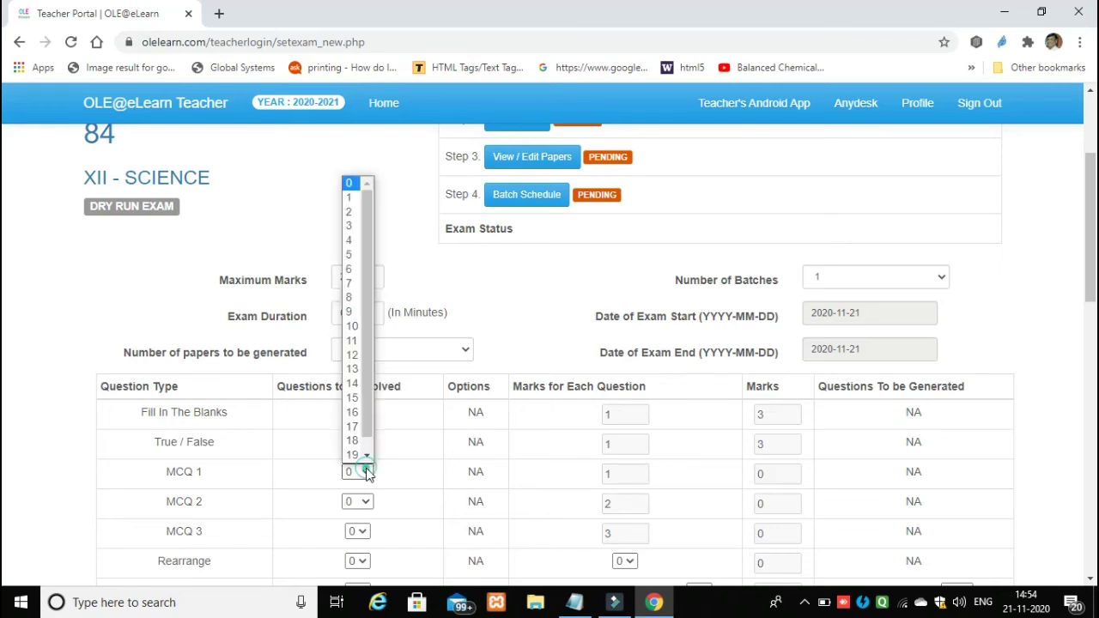
left_click(357, 255)
left_click_drag(1088, 206, 1093, 292)
left_click_drag(4, 294, 2, 289)
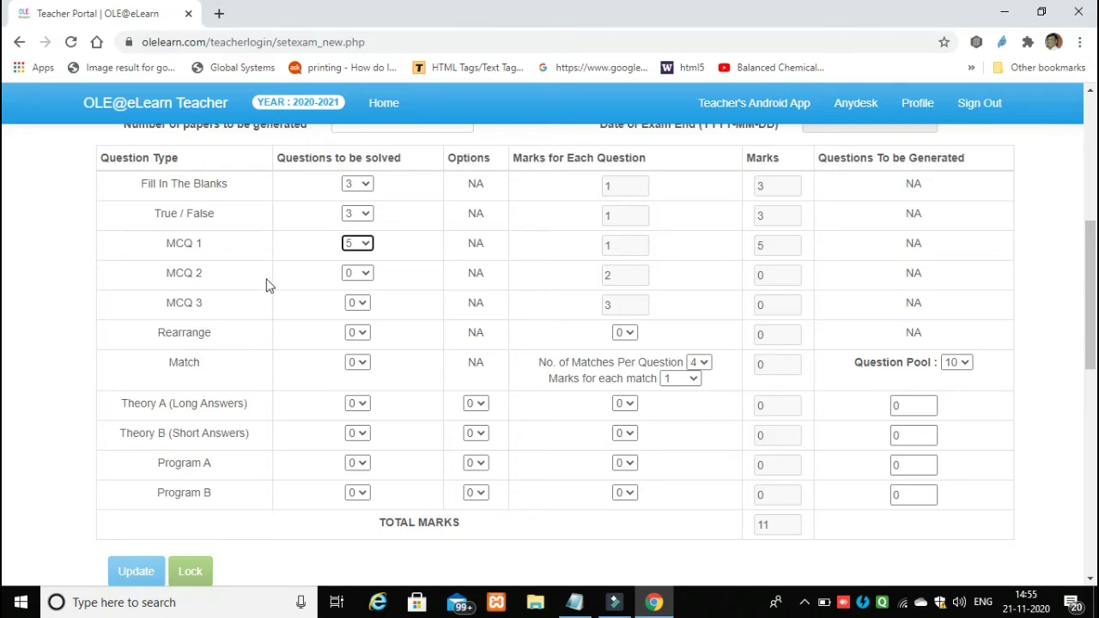
left_click(366, 273)
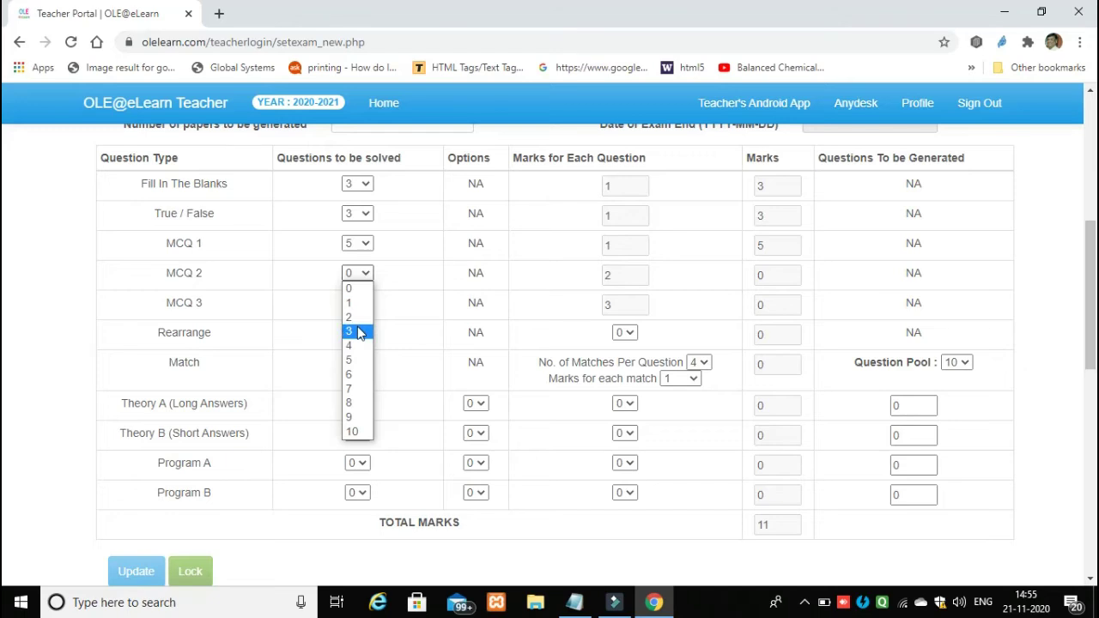
left_click(359, 332)
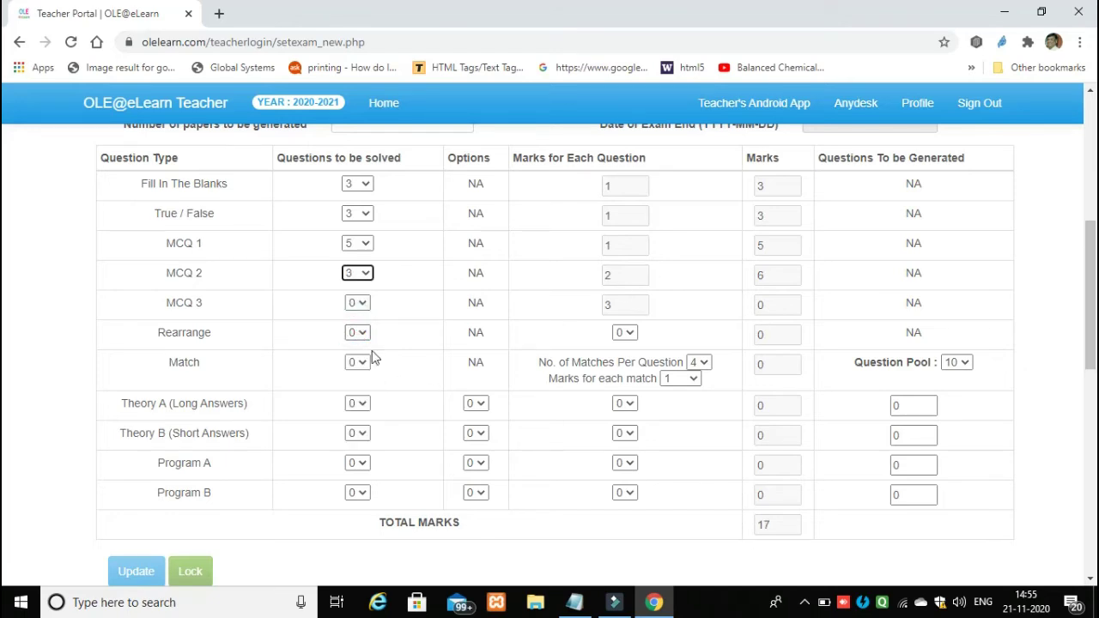
left_click(359, 304)
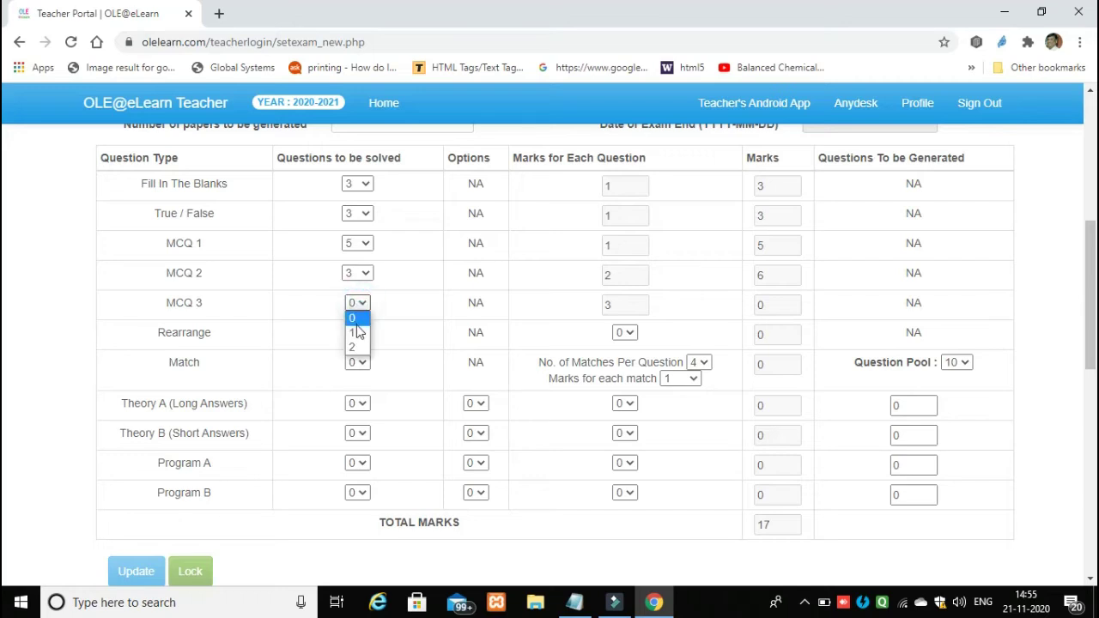
left_click(355, 333)
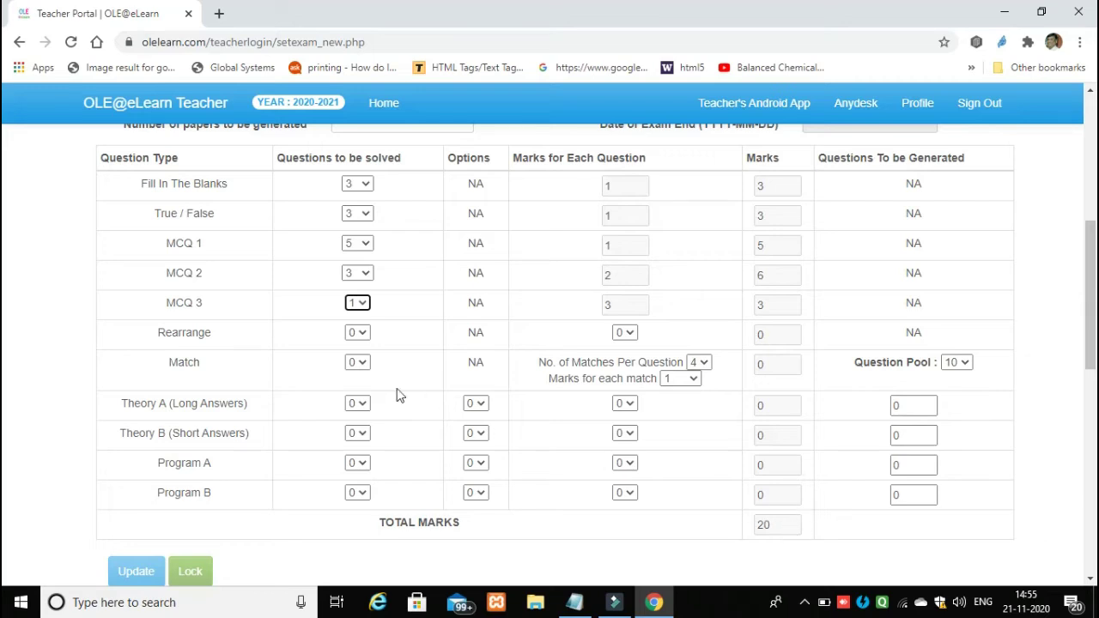
- Set Theory A to 1 question with 2 options and 2 marks each
left_click(359, 404)
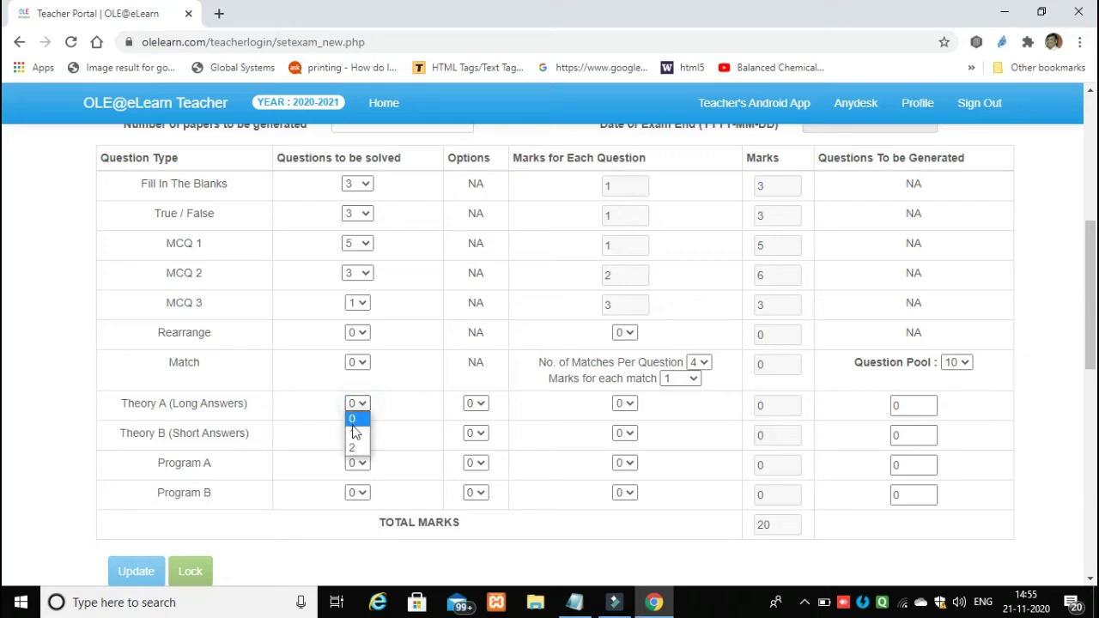
left_click(354, 436)
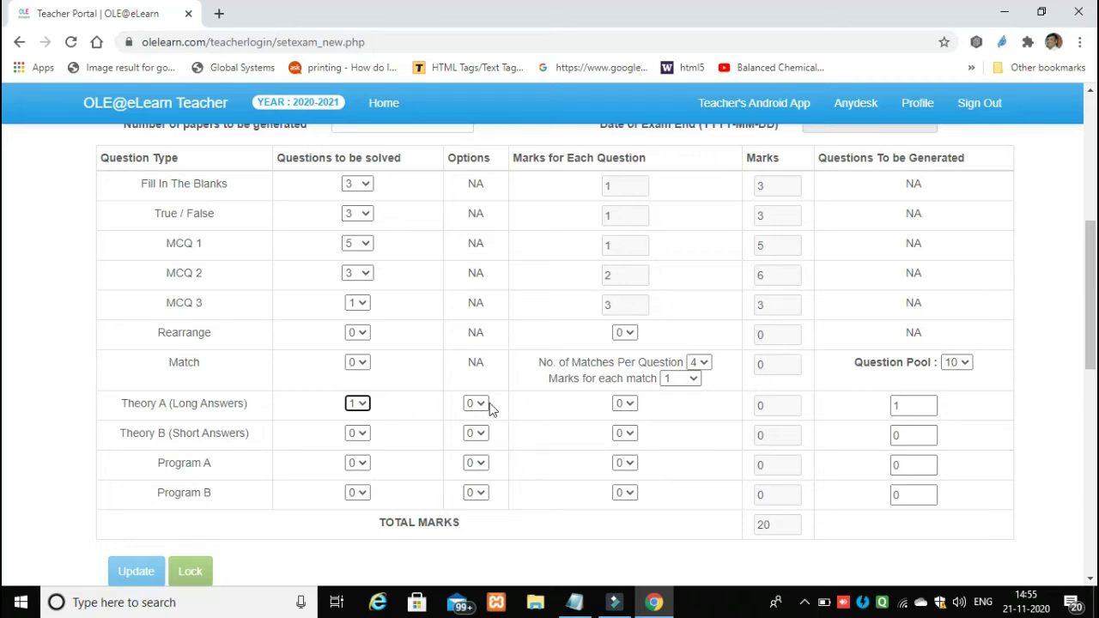
left_click(480, 404)
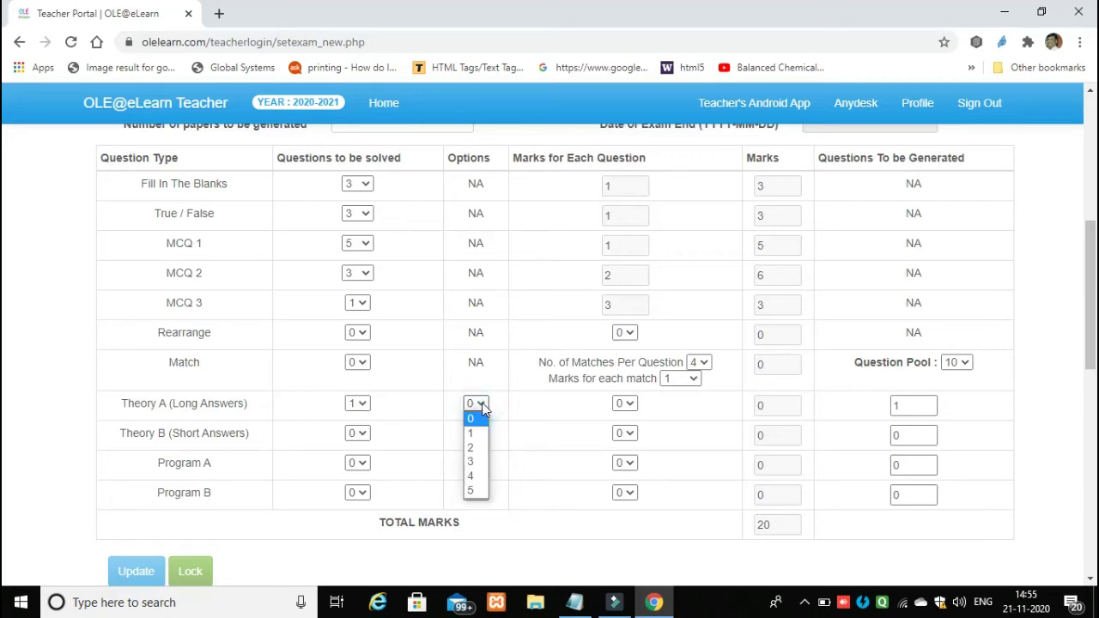
left_click(477, 448)
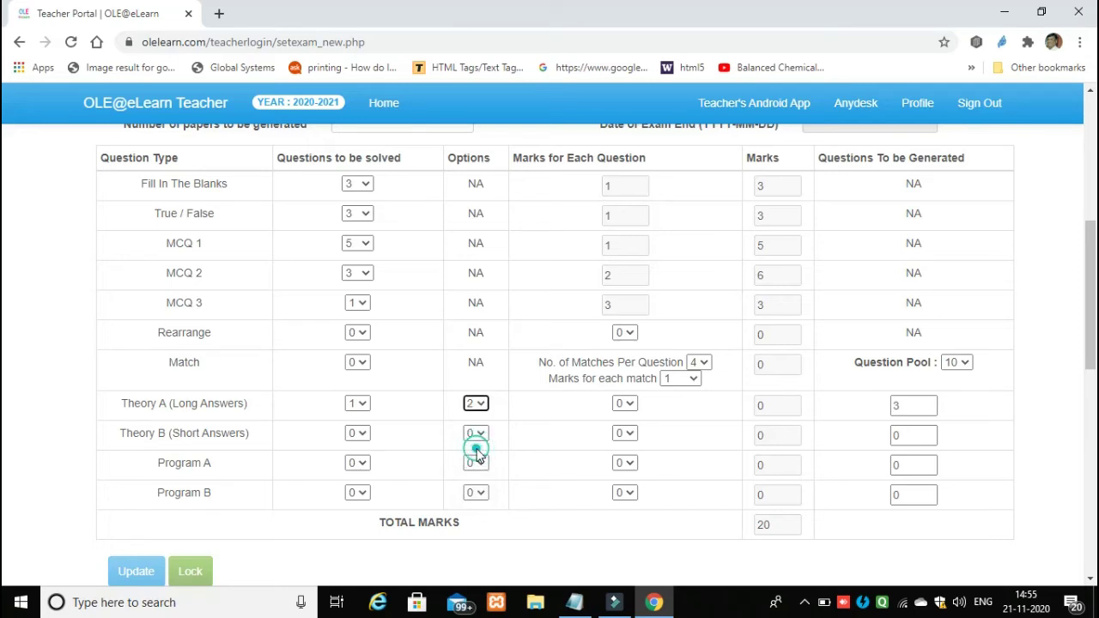
left_click(633, 408)
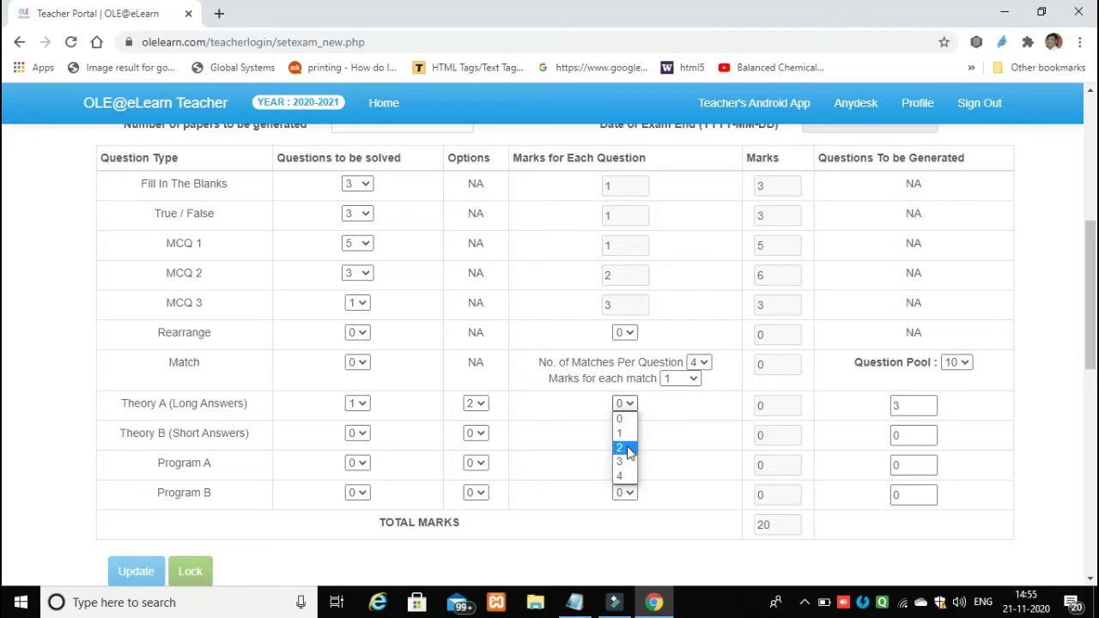
left_click(630, 449)
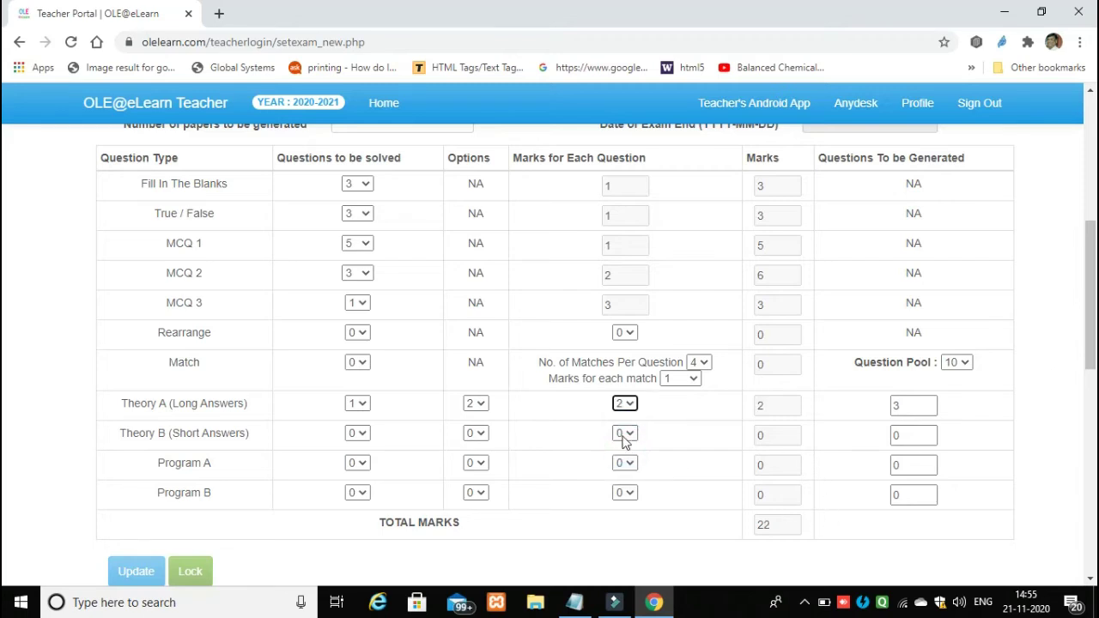
- Set Program A to 1 question with 2 options and 3 marks each, then lock the format
left_click(361, 463)
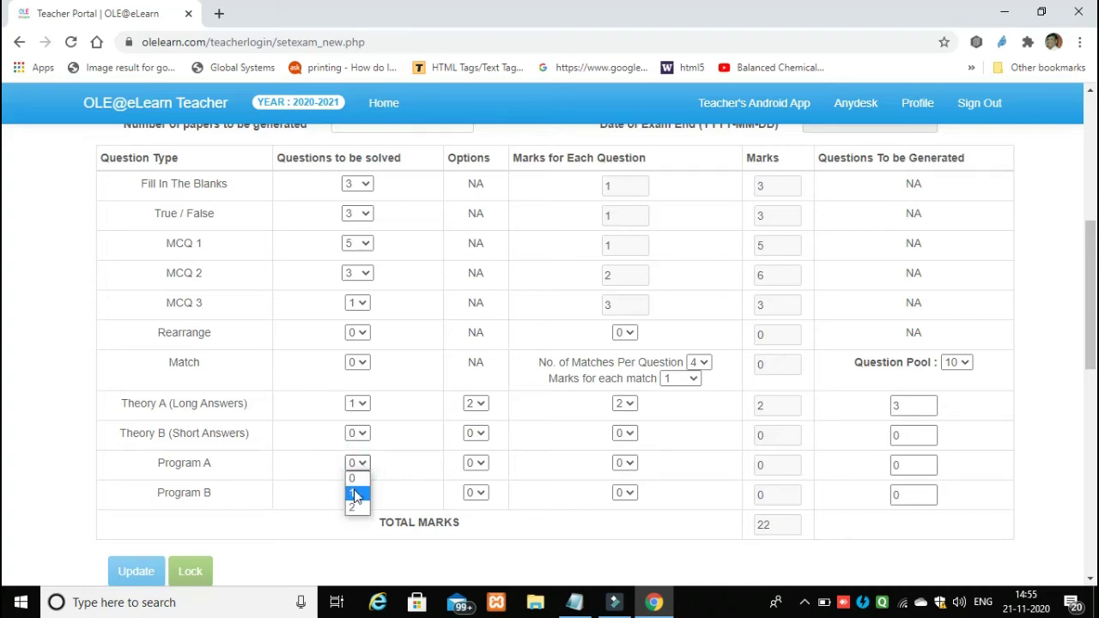
left_click(354, 492)
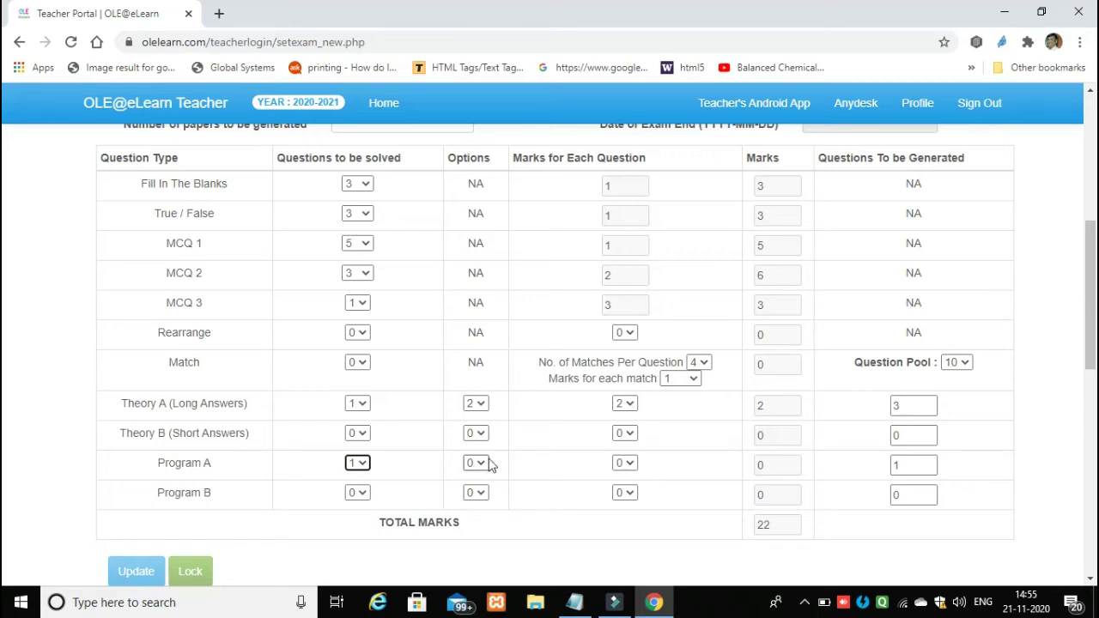
left_click(626, 463)
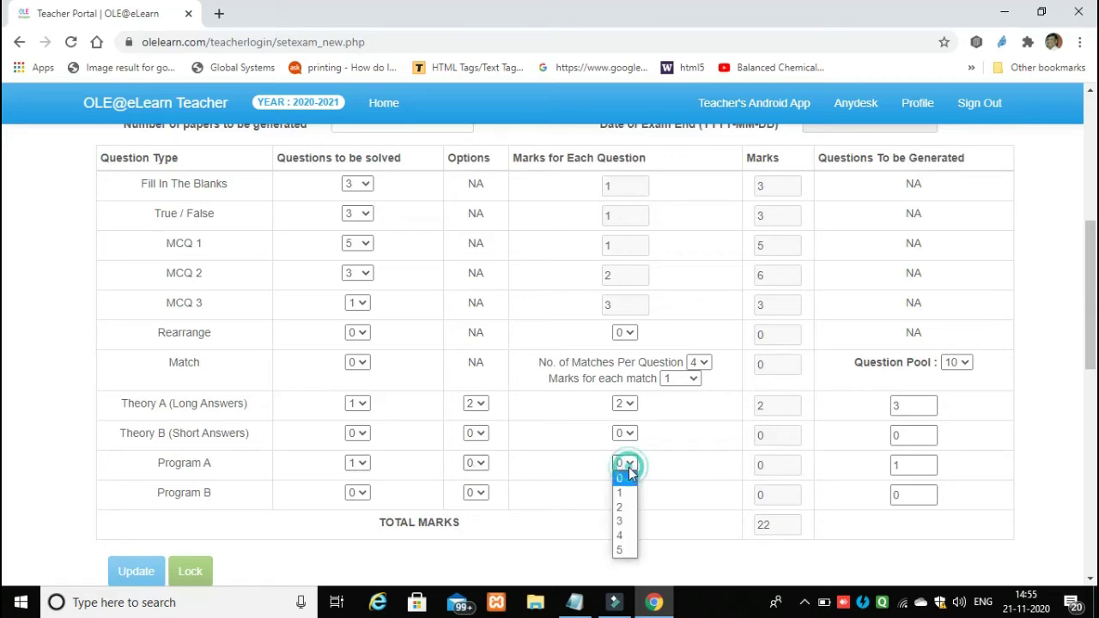
left_click(479, 463)
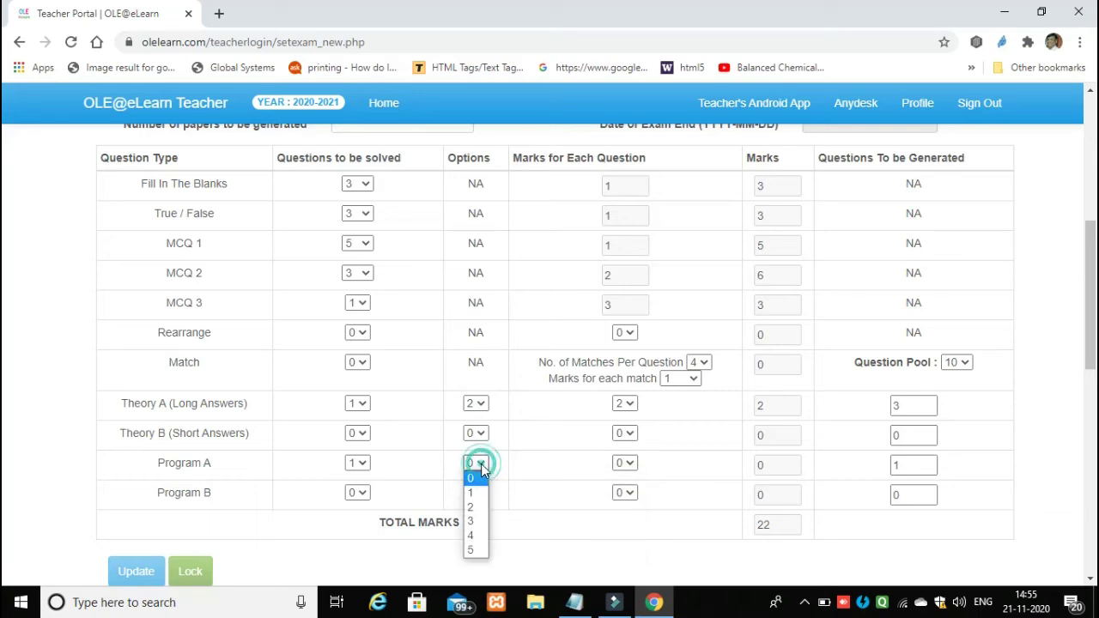
left_click(471, 507)
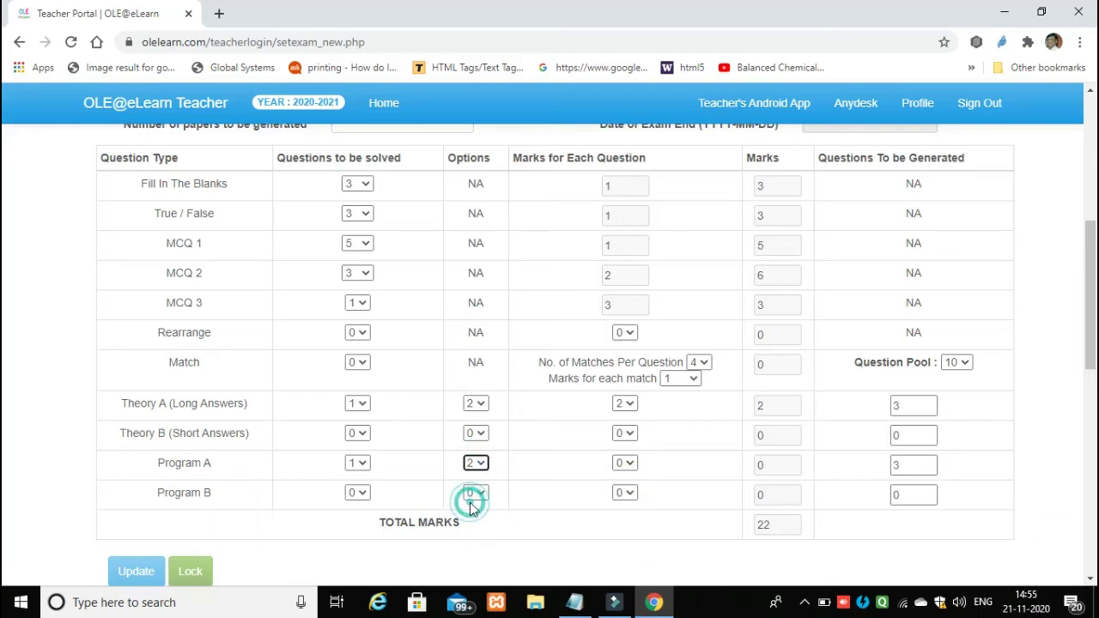
left_click(634, 465)
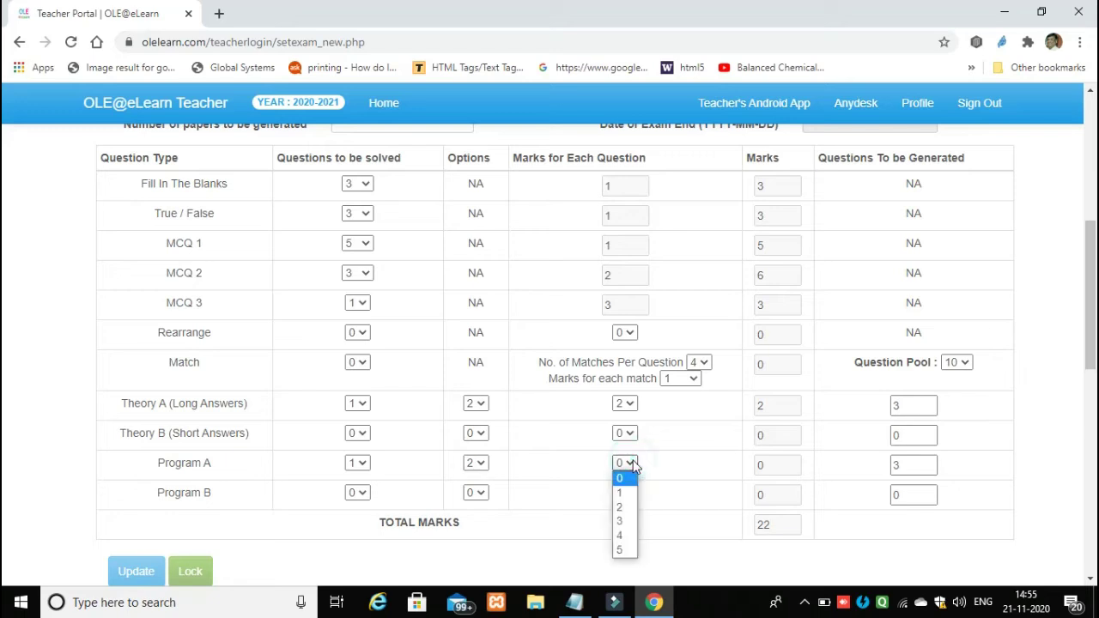
left_click(622, 523)
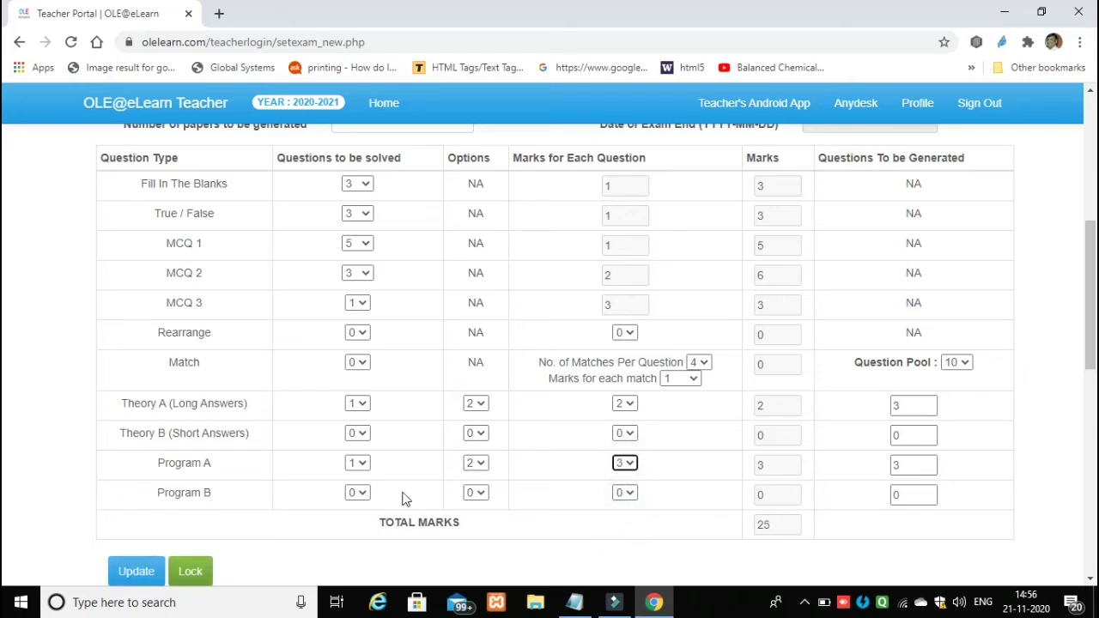
left_click(191, 572)
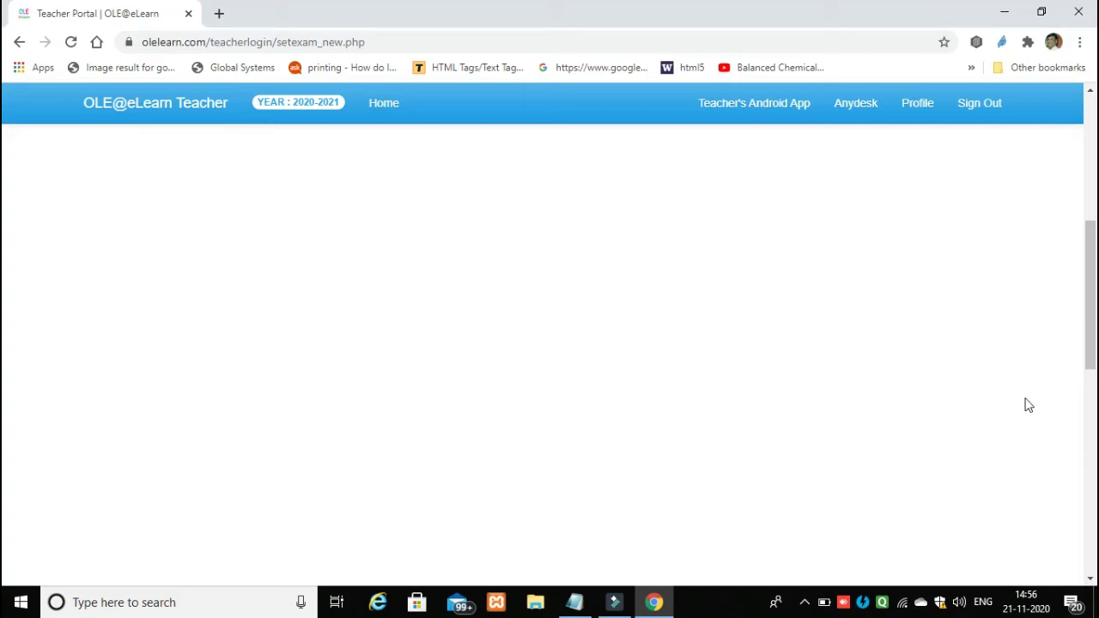
- Scroll back to the top of Exam Setup and go to Step 2 Set Pattern for exam 84
scroll(1091, 232, "up", 3)
scroll(1092, 232, "up", 2)
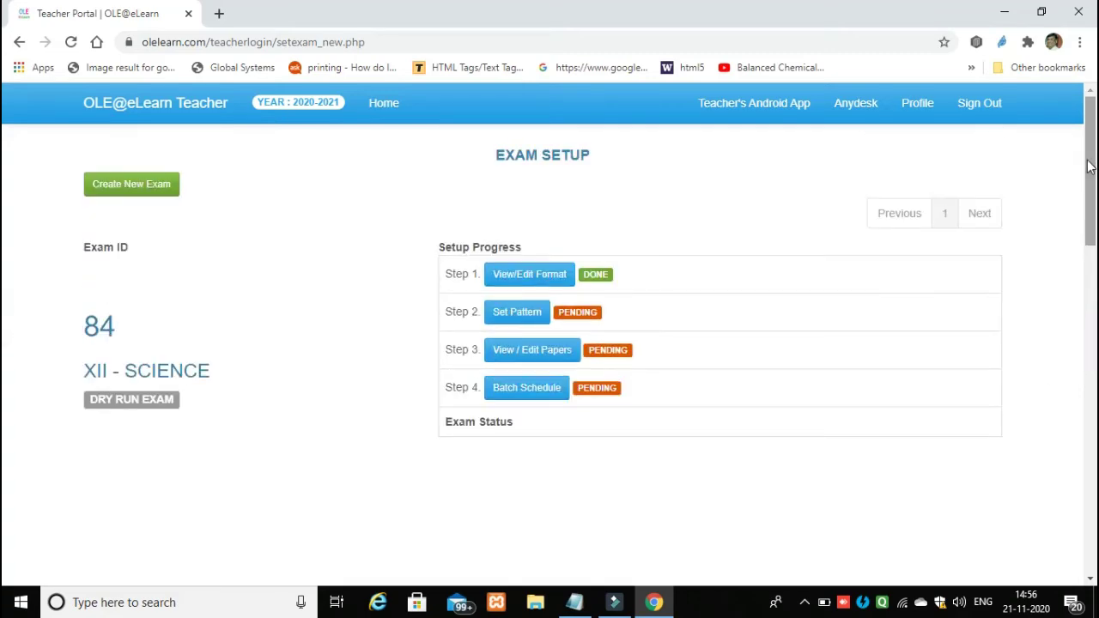
left_click(515, 316)
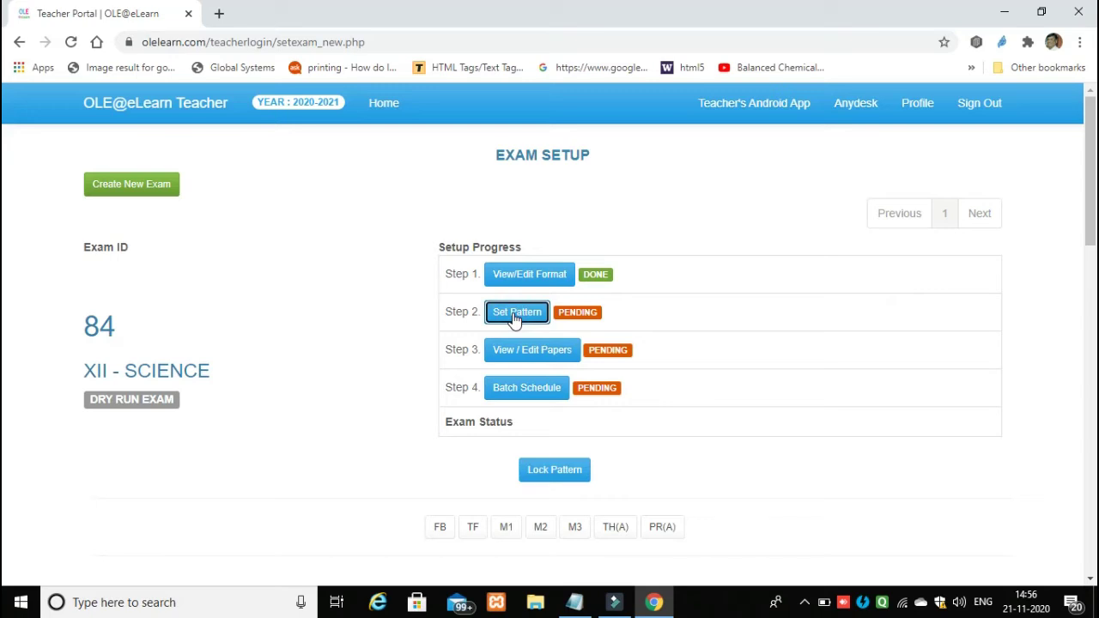
- Assign FB questions 1–3 to Advanced Web Designing, Introduction to SEO and Advanced Web Designing, then save
left_click(447, 532)
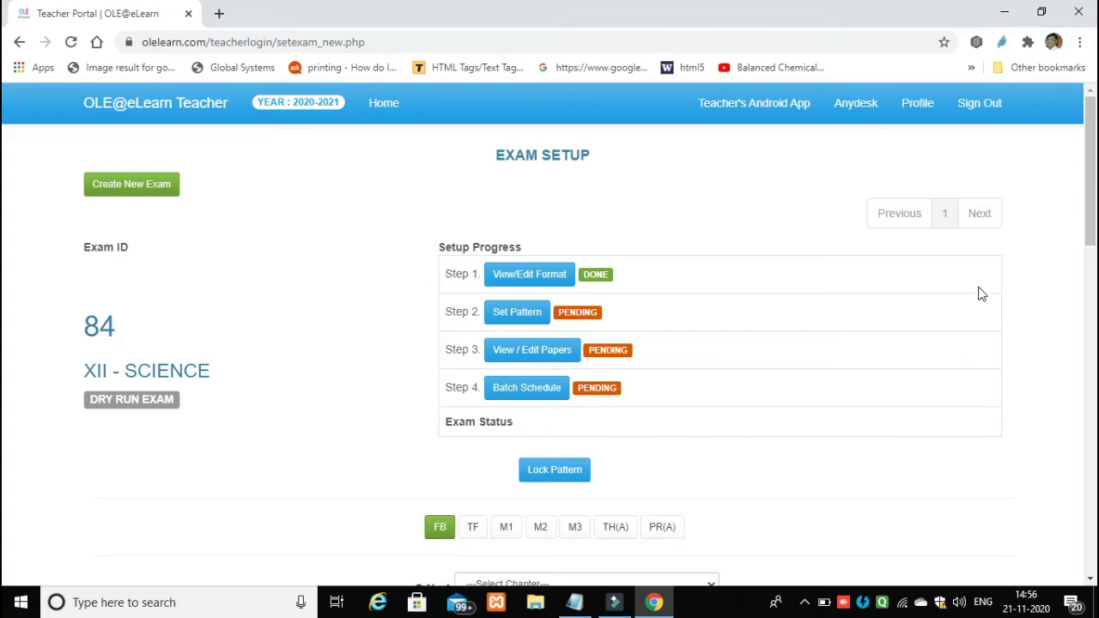
scroll(4, 238, "down", 3)
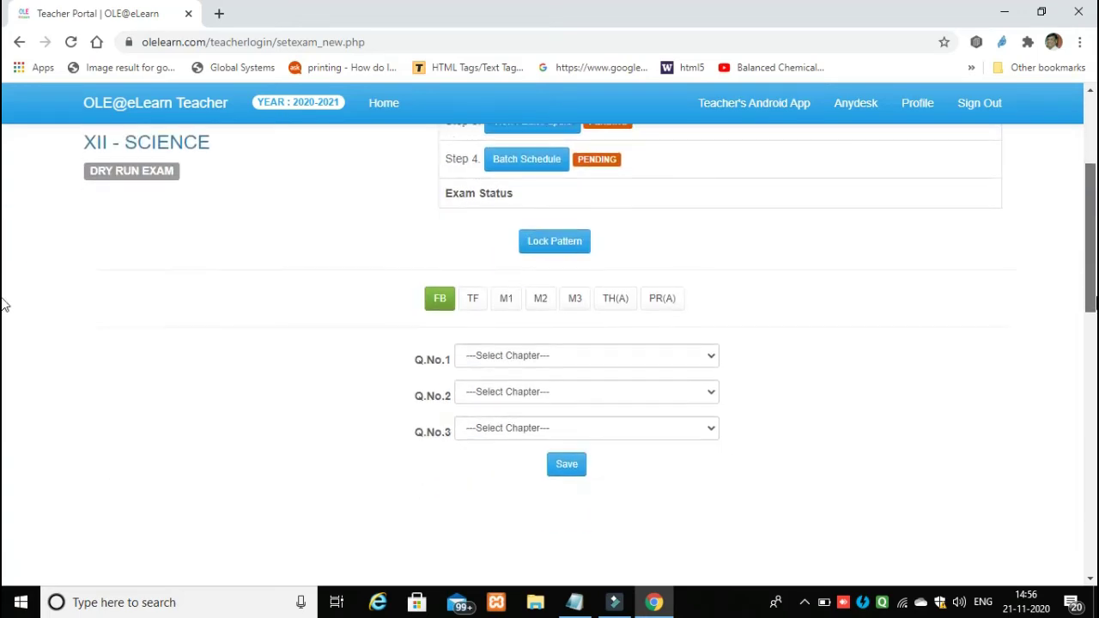
left_click(649, 357)
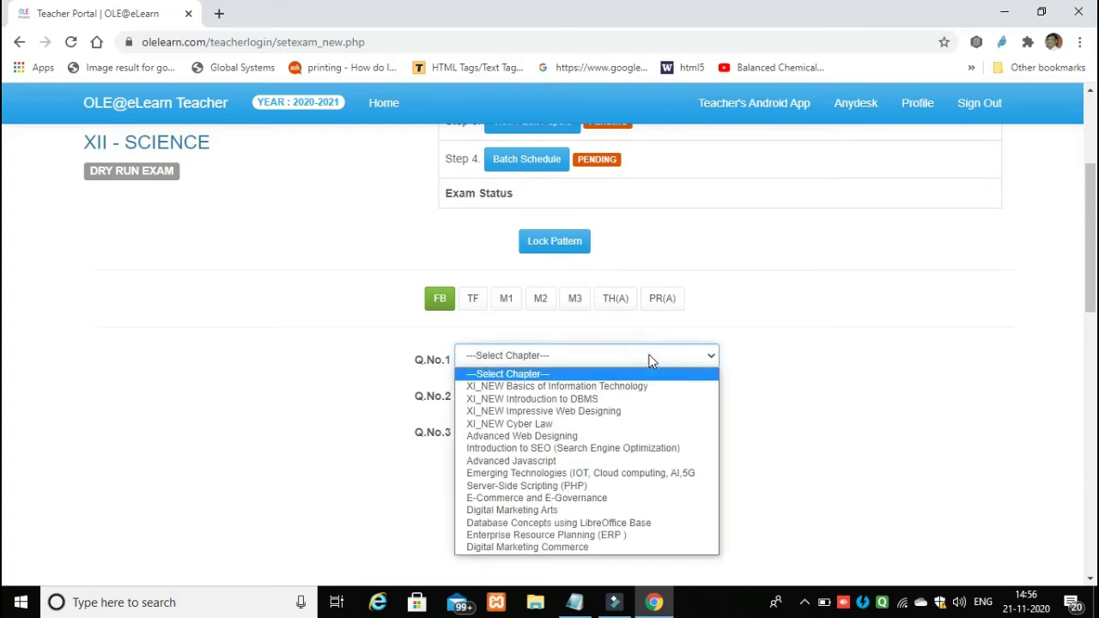
left_click(599, 439)
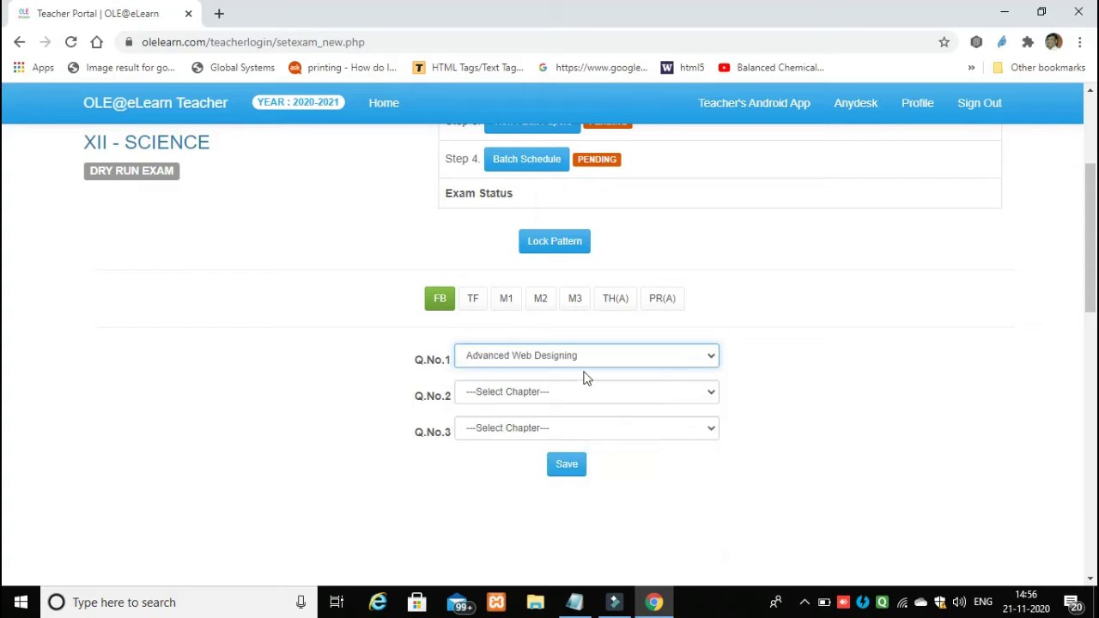
left_click(588, 395)
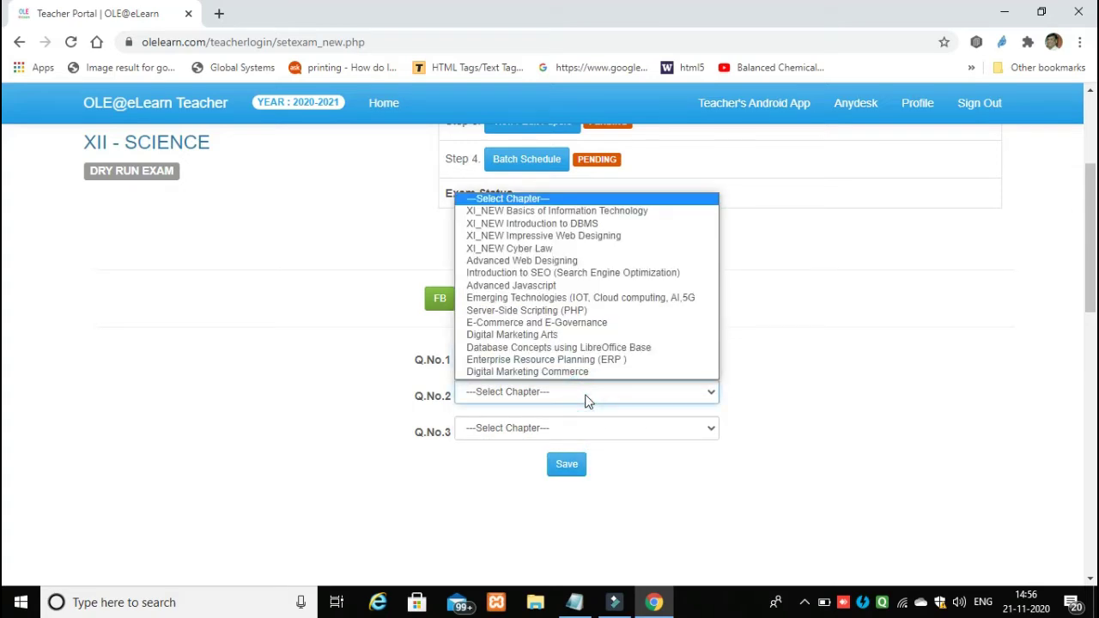
left_click(572, 273)
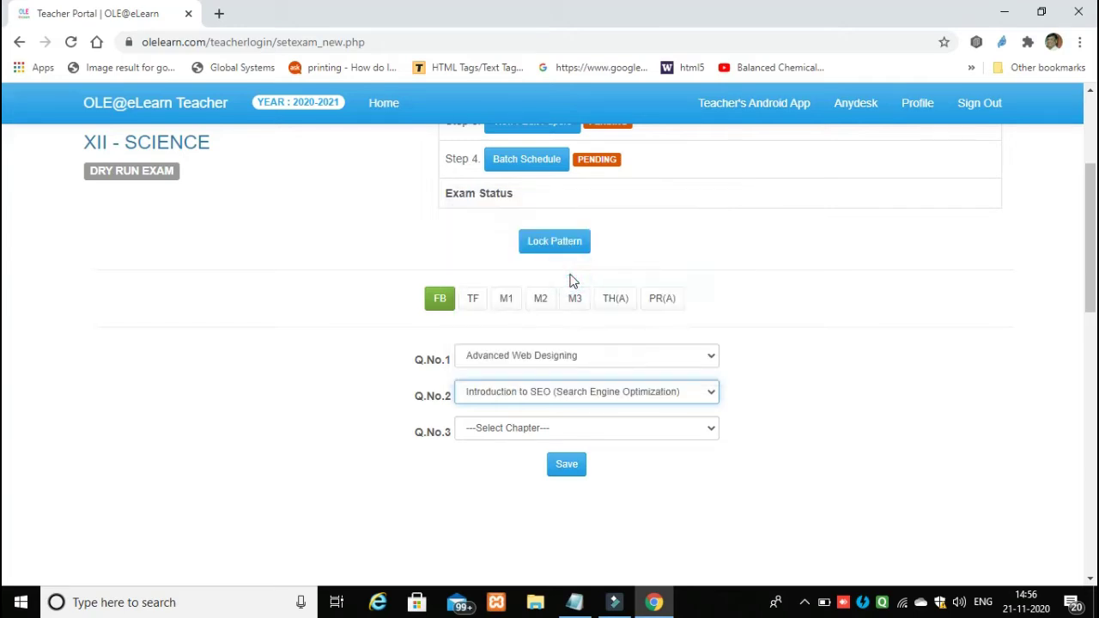
left_click(550, 429)
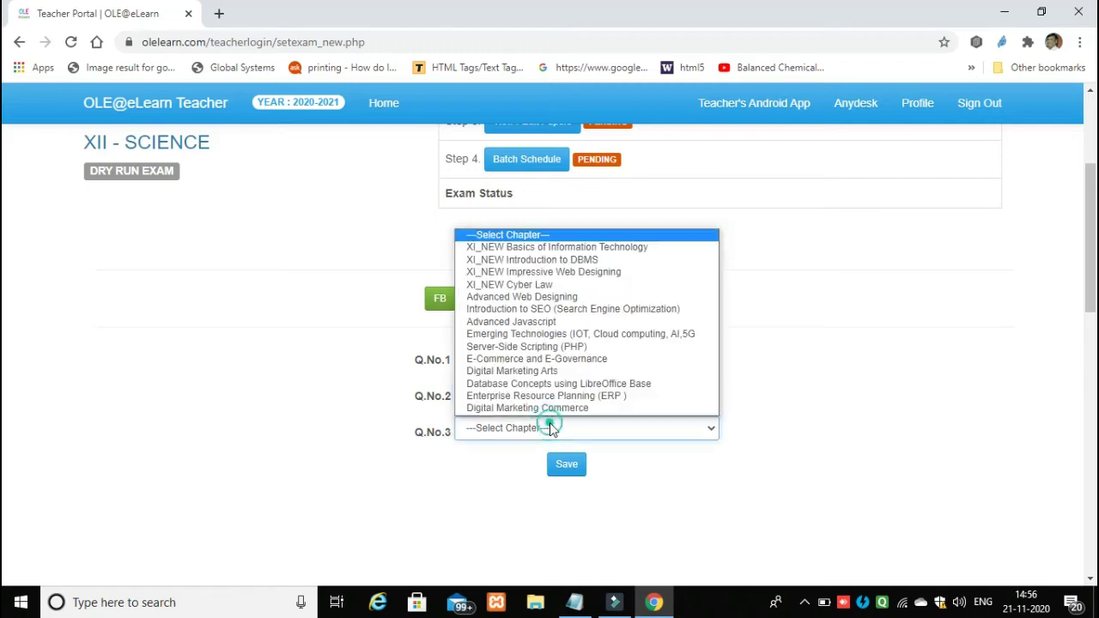
left_click(534, 298)
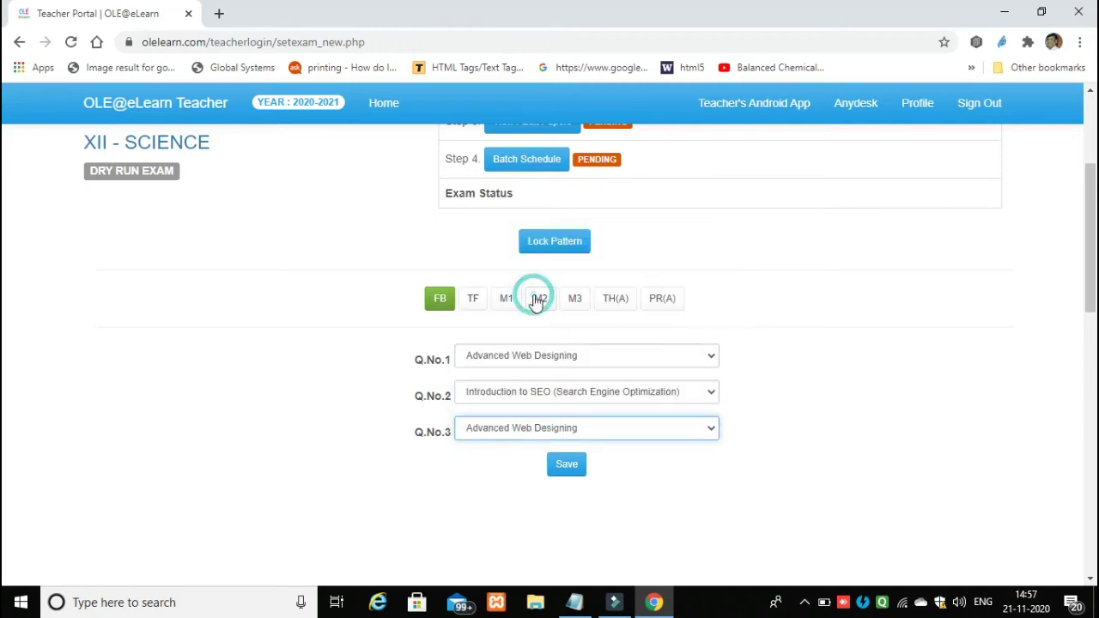
left_click(565, 465)
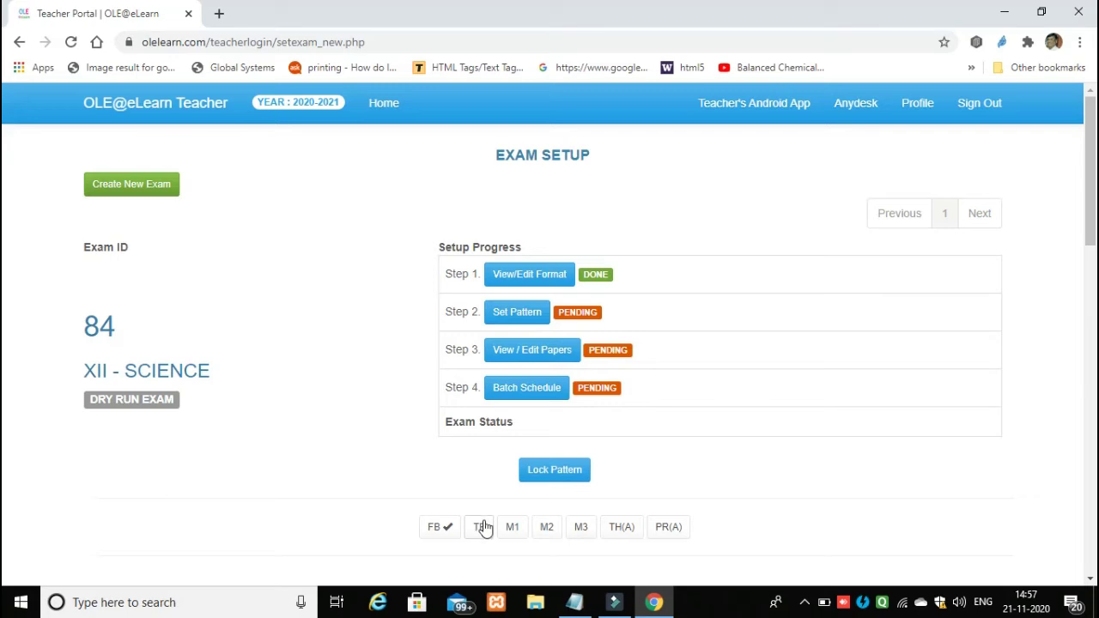
- Assign TF questions 1–3 to Advanced Web Designing, Emerging Technologies and Introduction to SEO, then save
left_click(479, 532)
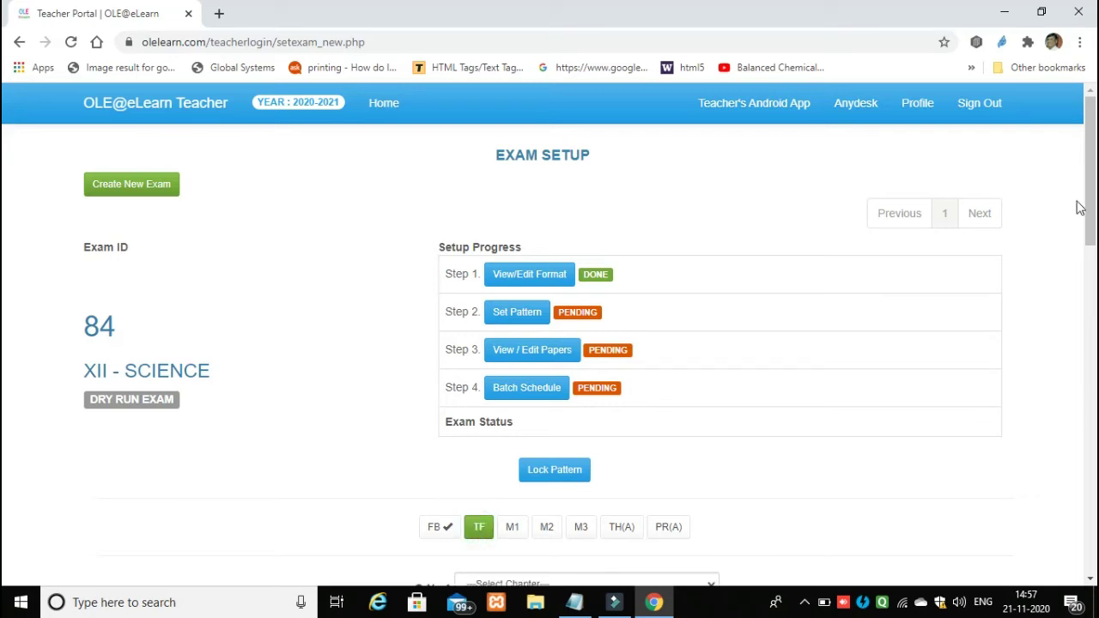
left_click_drag(1091, 212, 1091, 298)
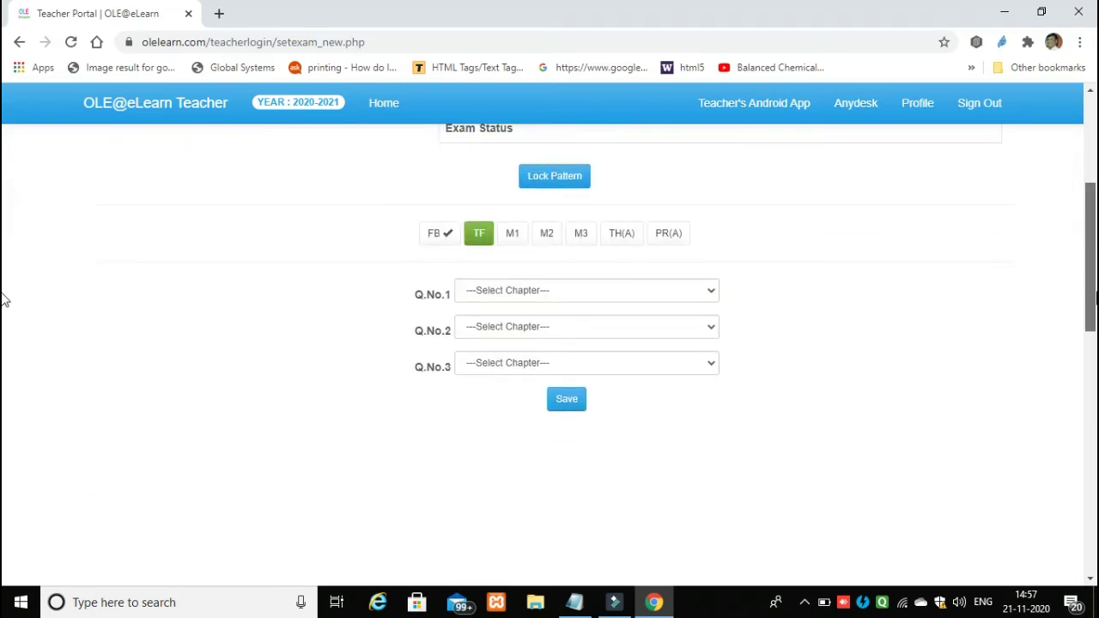
left_click(670, 290)
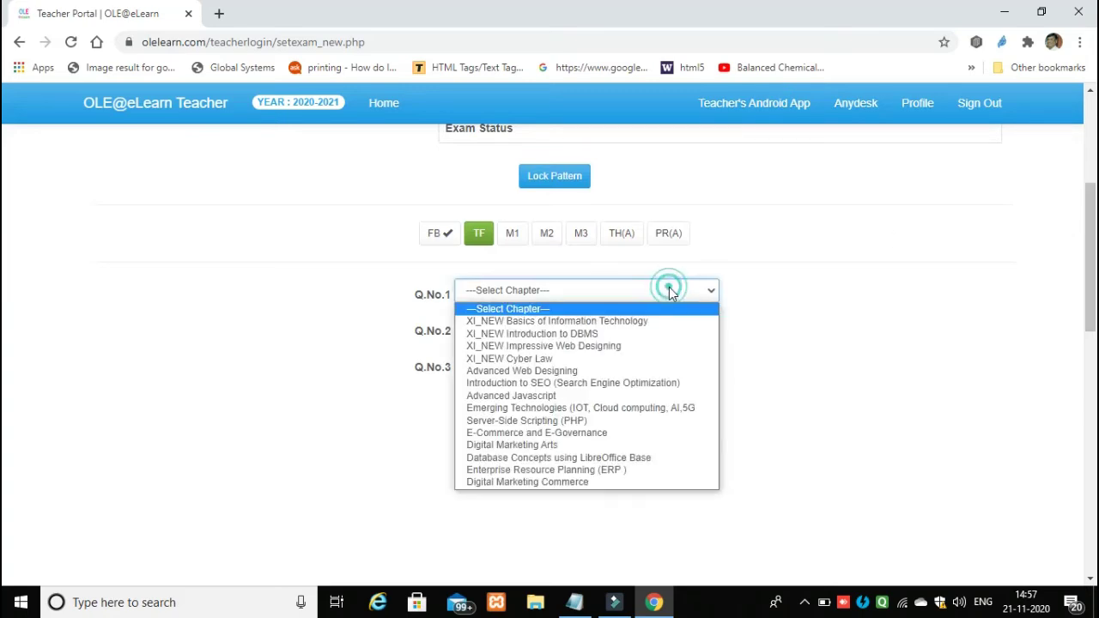
left_click(635, 371)
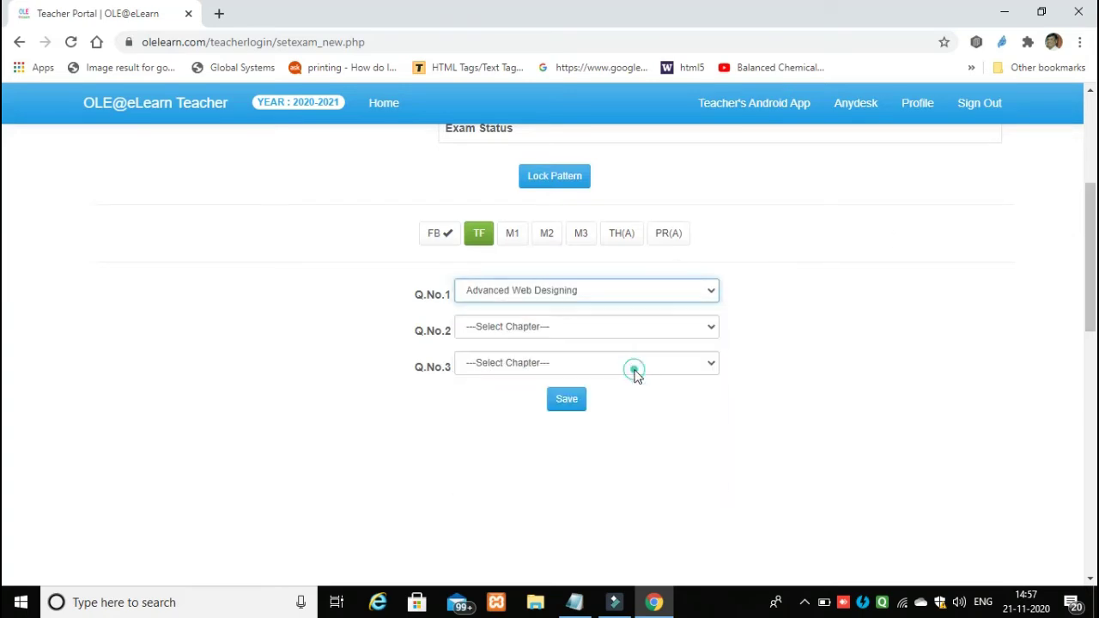
left_click(633, 330)
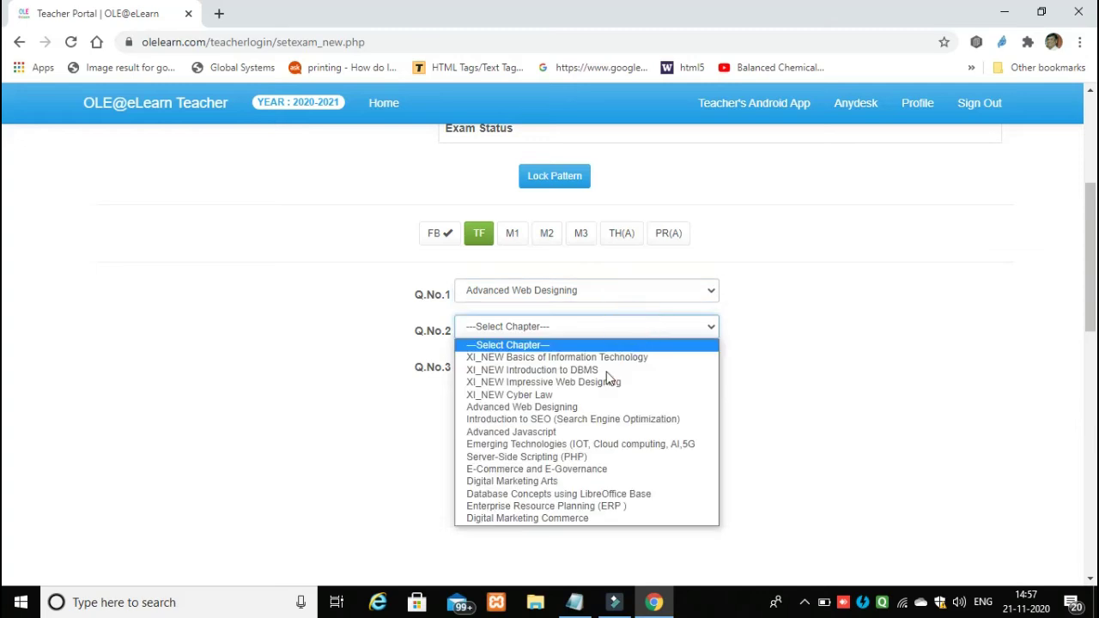
left_click(587, 452)
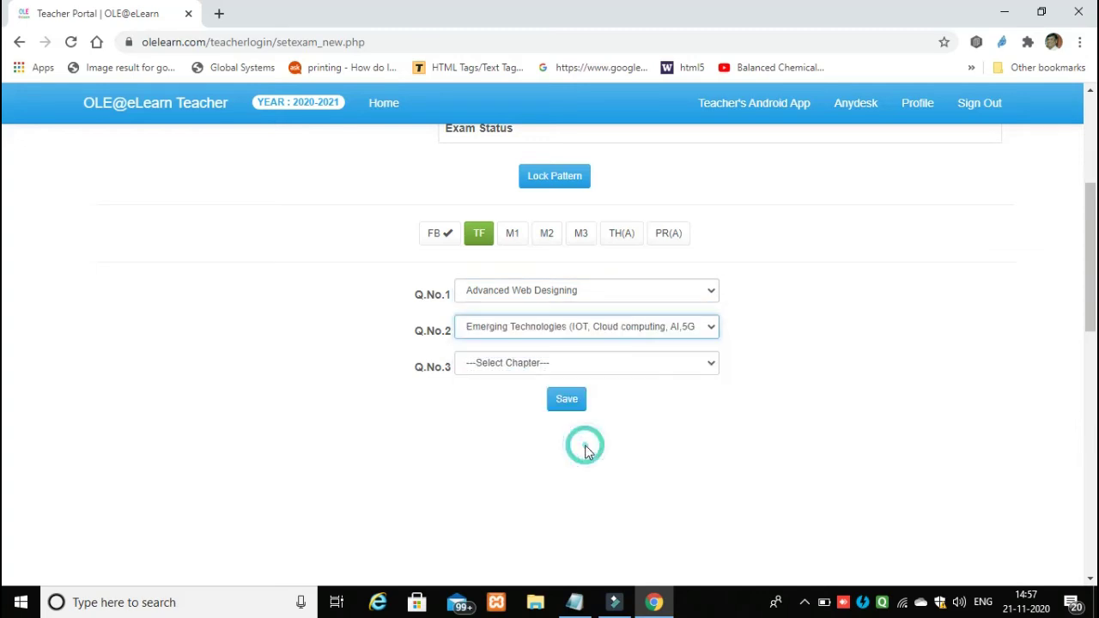
left_click(581, 364)
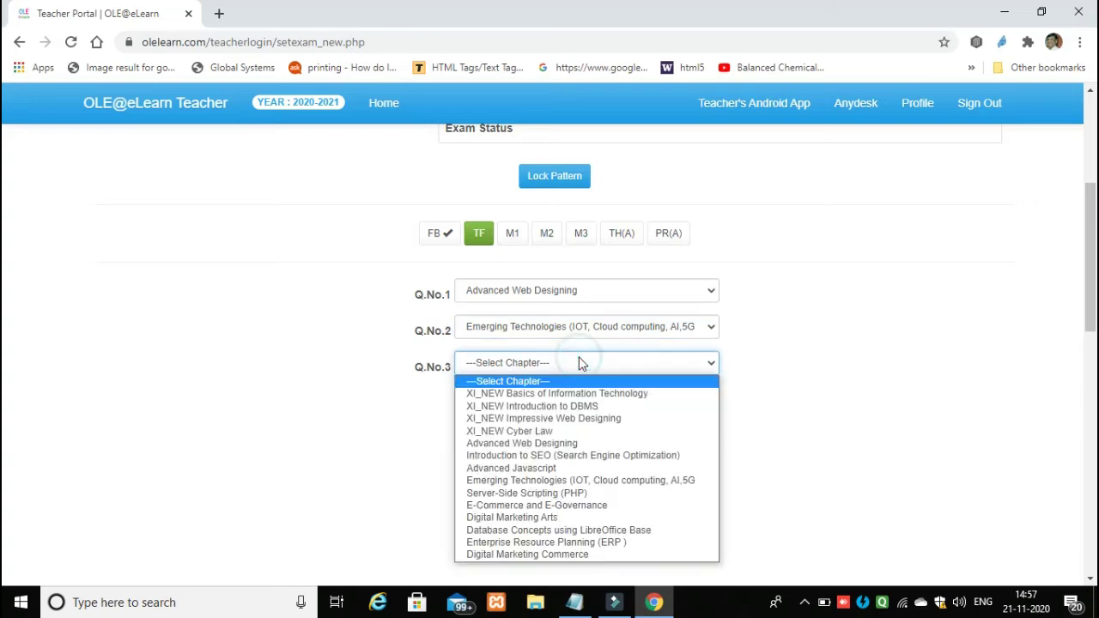
left_click(561, 462)
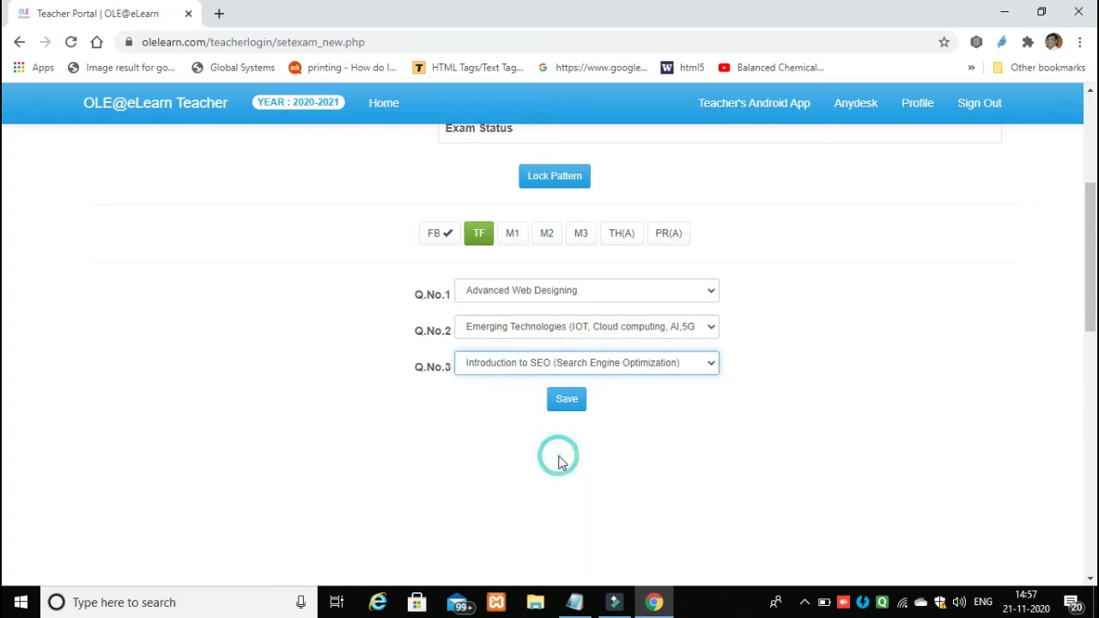
left_click(567, 398)
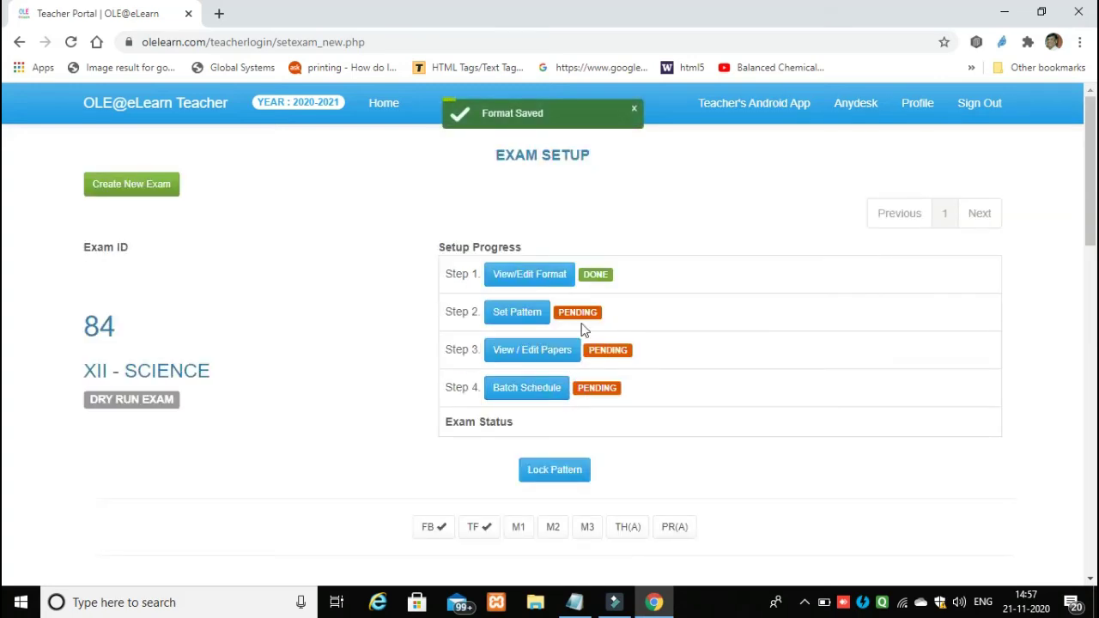
- Assign M1 questions 1–5 to Advanced Web Designing, Introduction to SEO, Emerging Technologies, E-Commerce and E-Governance, and Advanced Javascript, then save
left_click(520, 532)
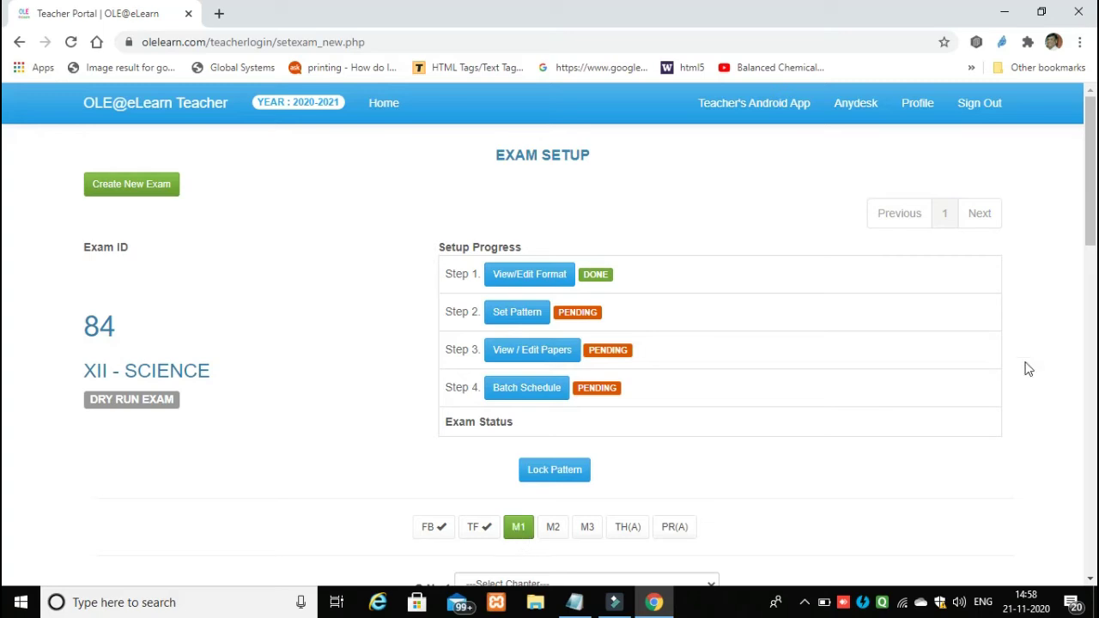
scroll(5, 232, "down", 3)
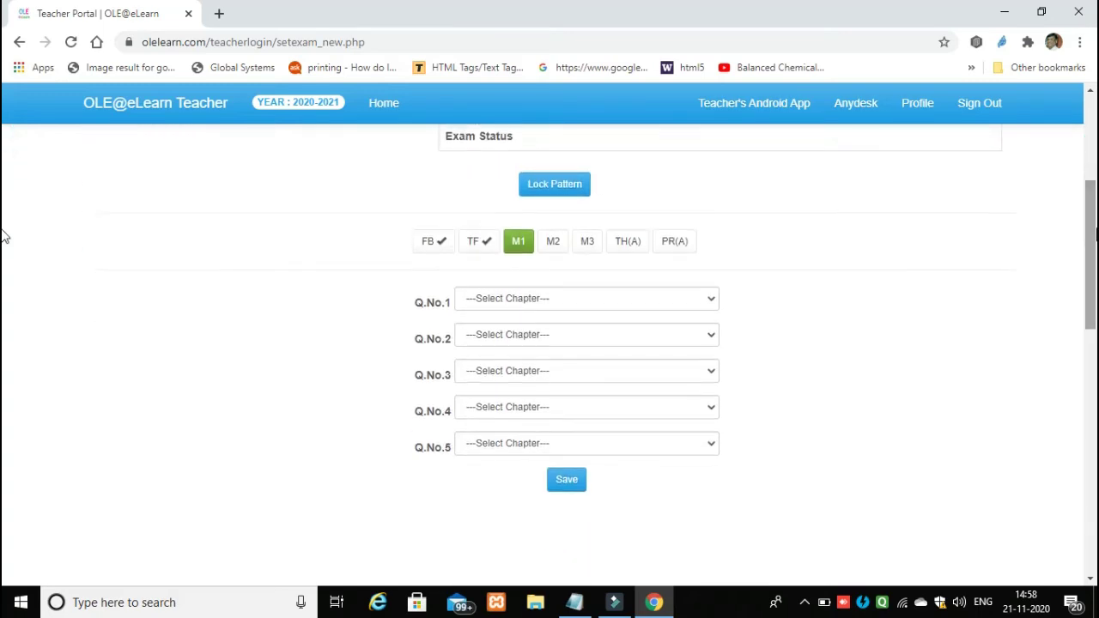
left_click(662, 301)
left_click(593, 380)
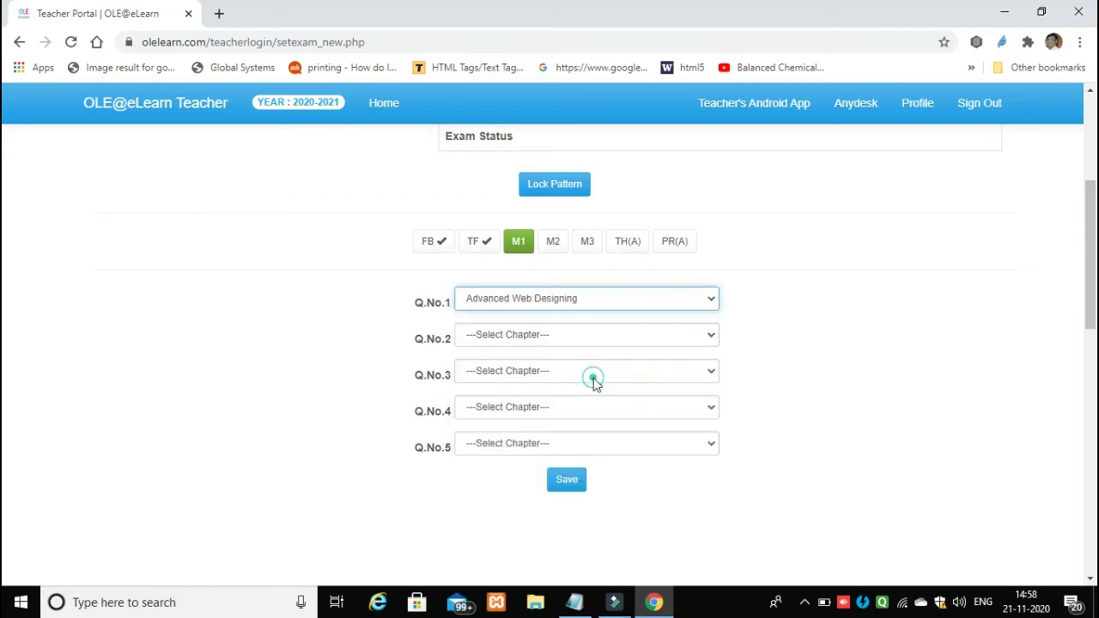
left_click(589, 342)
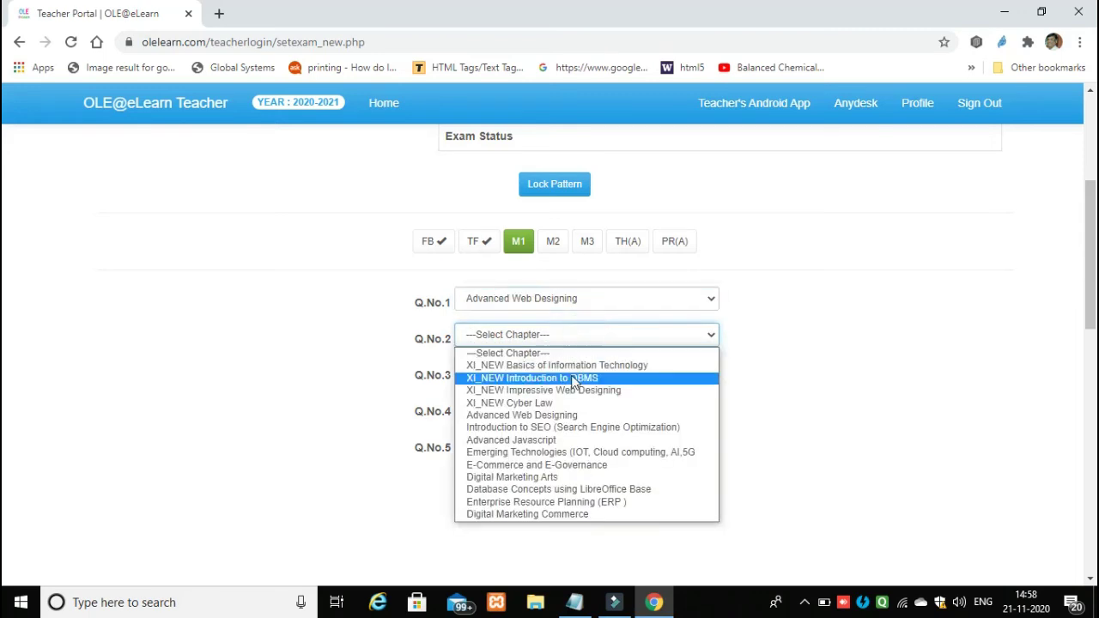
left_click(566, 429)
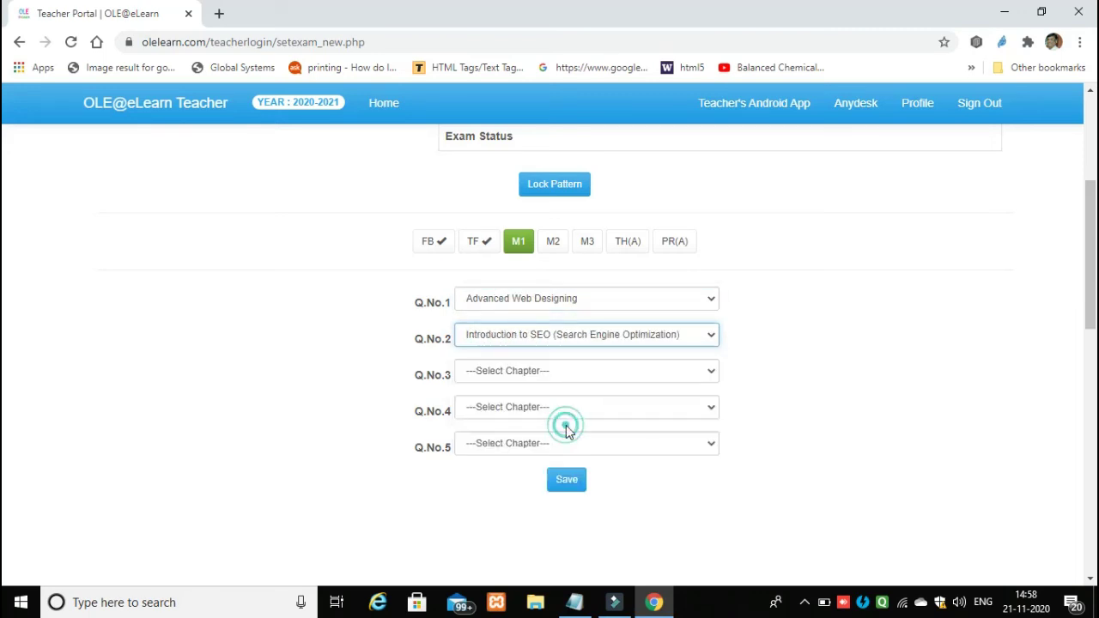
left_click(558, 373)
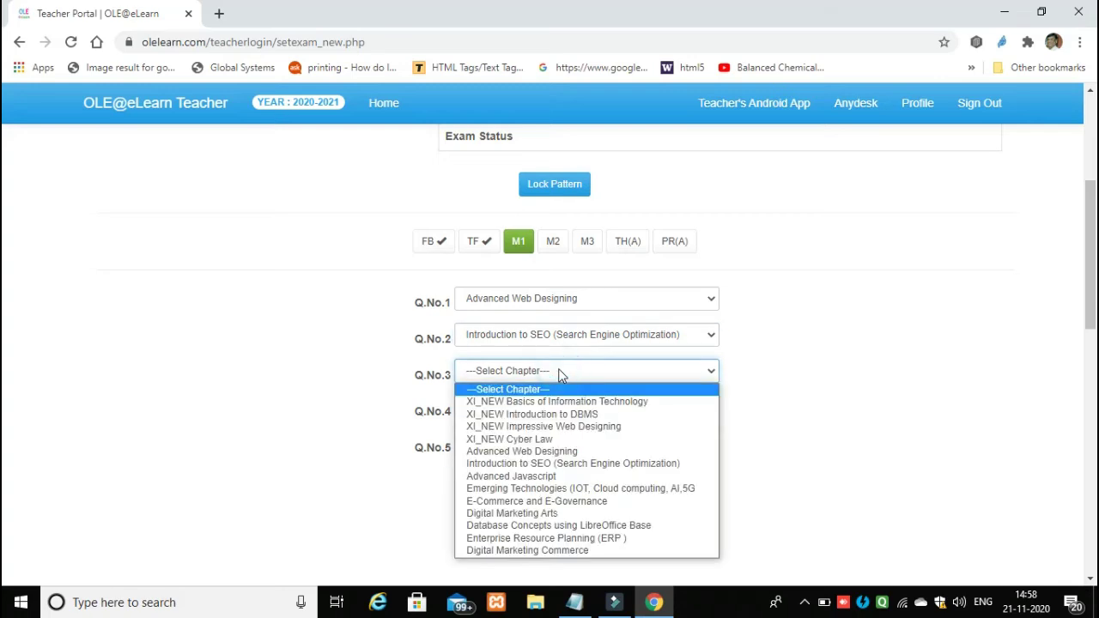
left_click(557, 489)
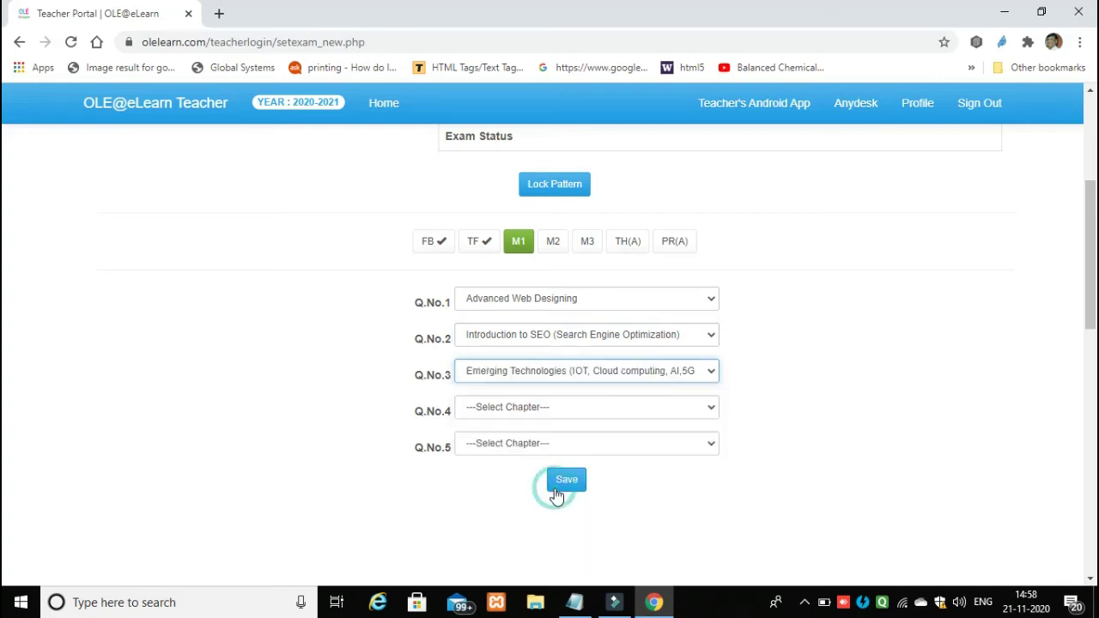
left_click(550, 413)
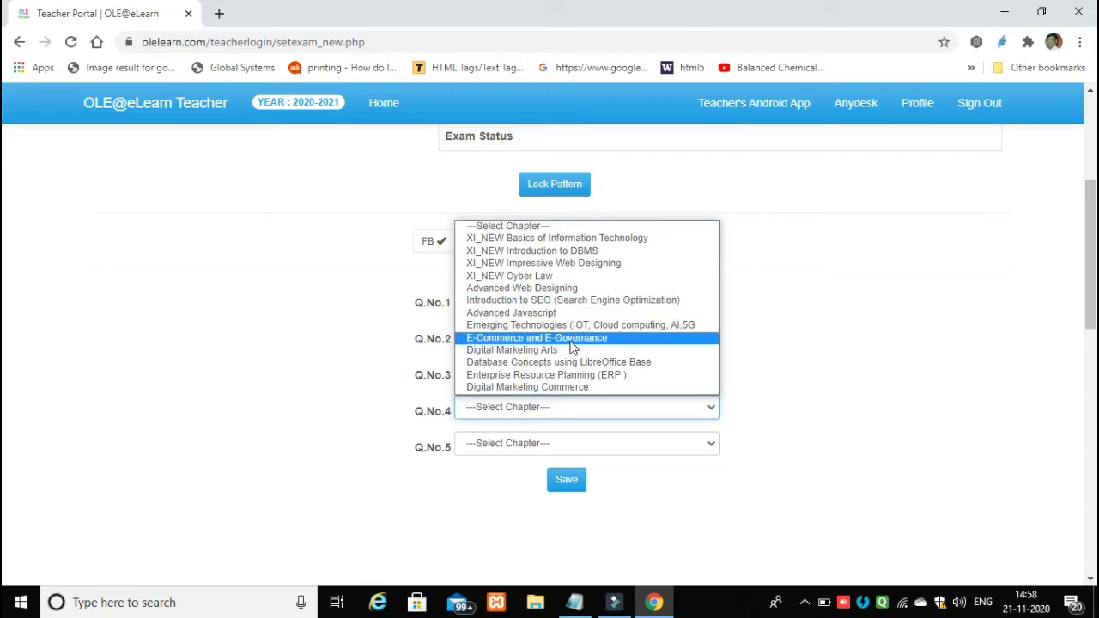
left_click(572, 344)
left_click(560, 446)
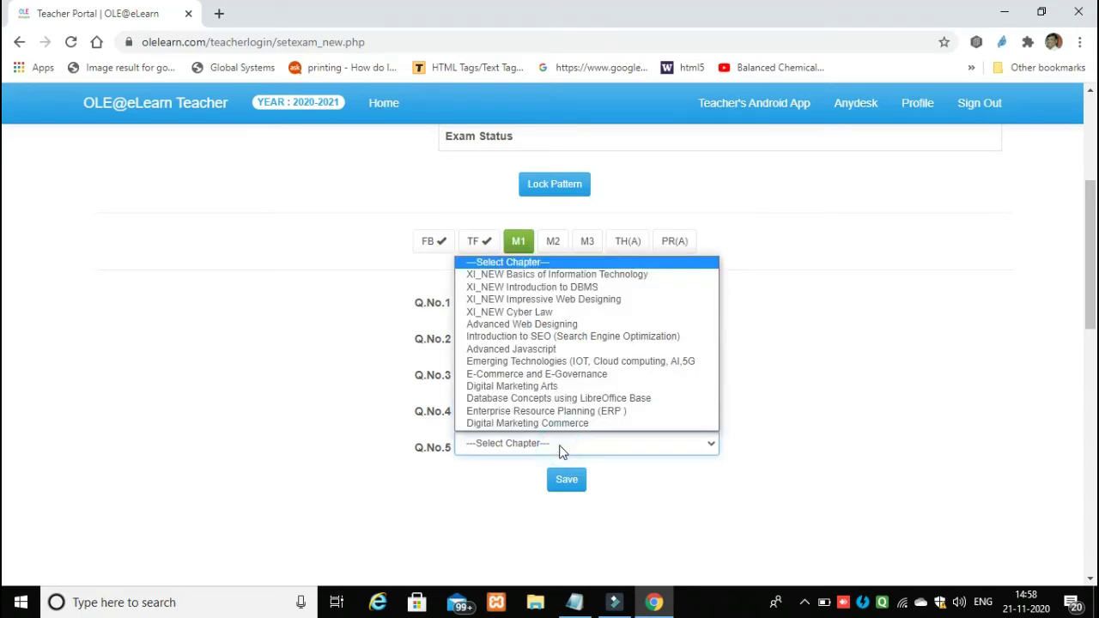
left_click(543, 349)
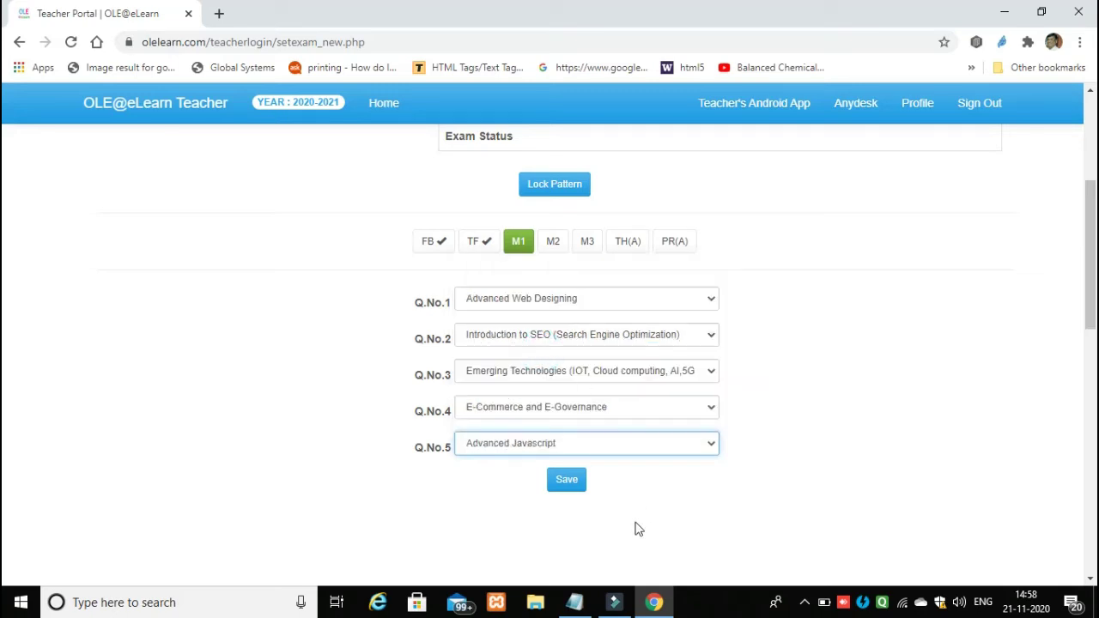
left_click(571, 483)
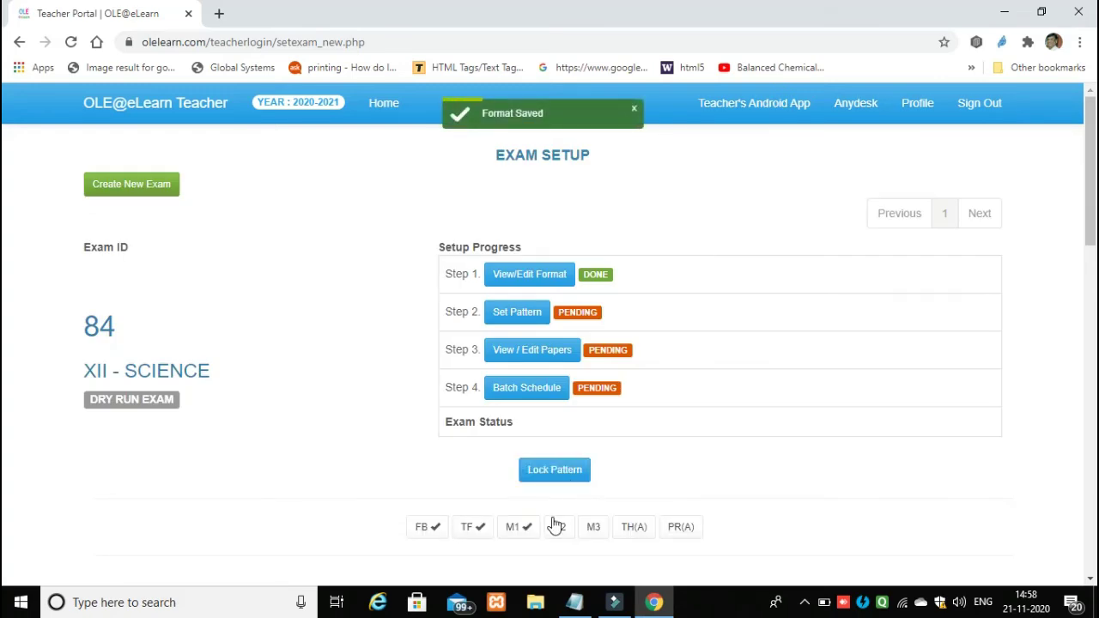
- Assign M2 questions 1–3 to Advanced Web Designing, Introduction to SEO and E-Commerce and E-Governance, then save
left_click(559, 529)
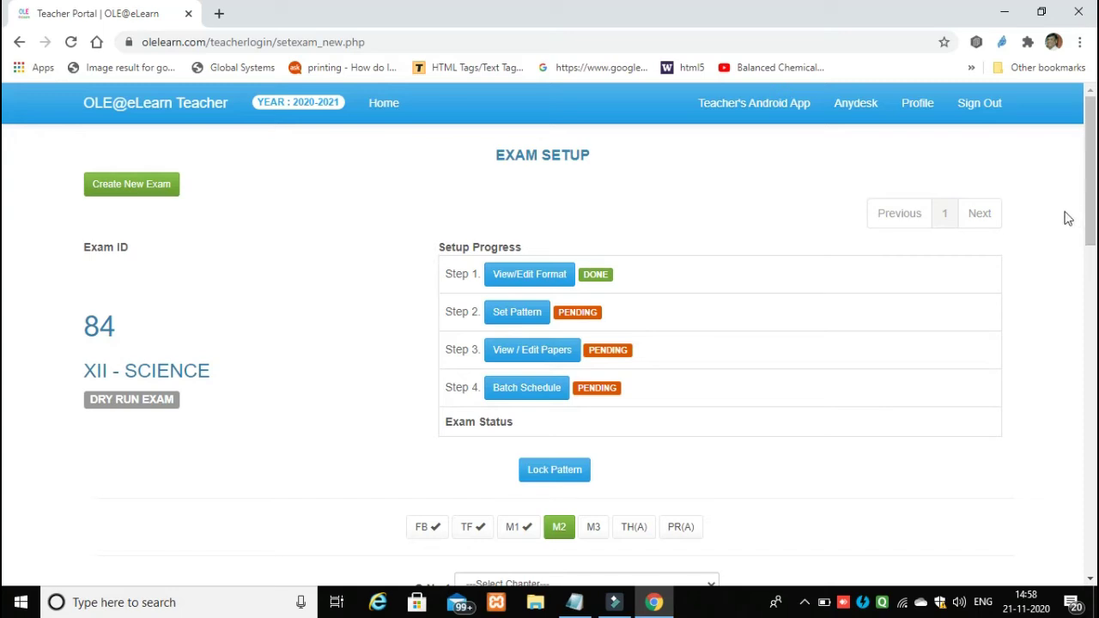
left_click_drag(1090, 225, 1090, 288)
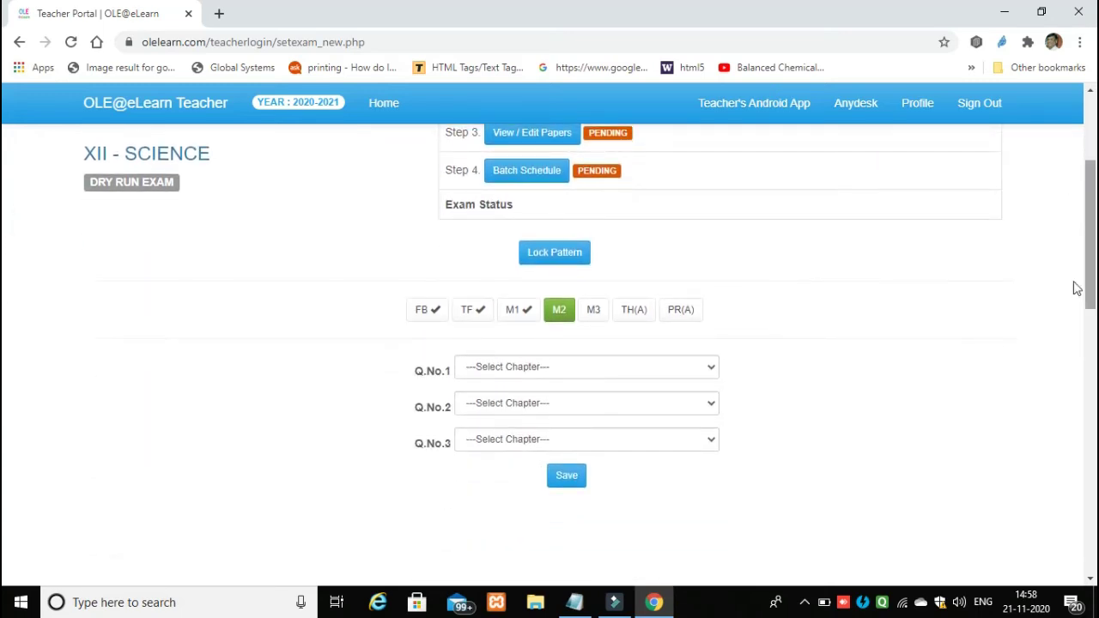
left_click(700, 369)
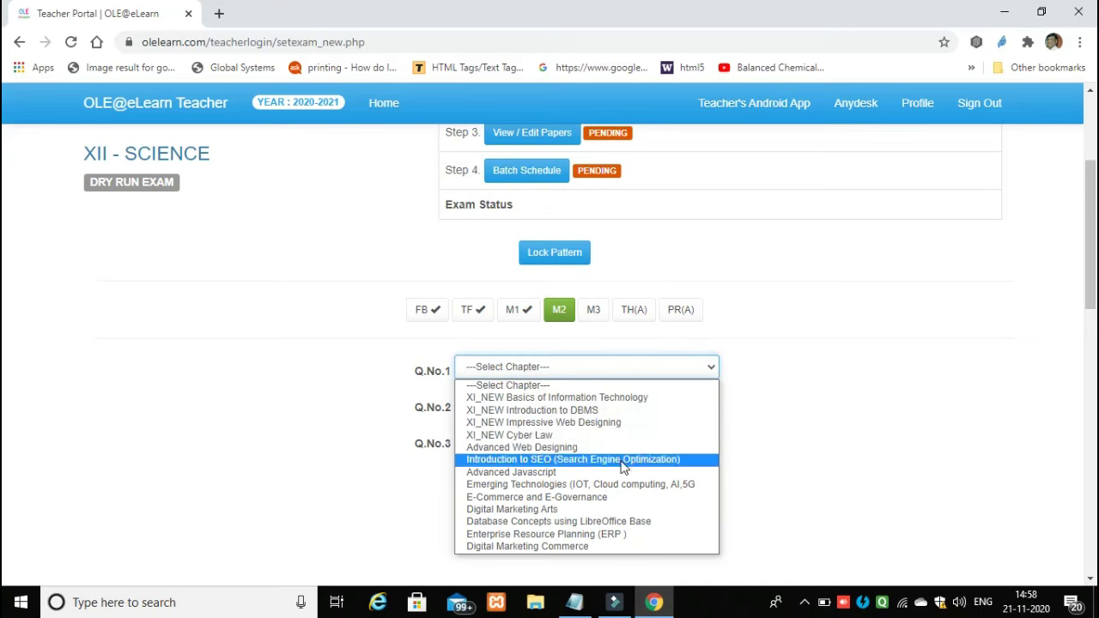
left_click(618, 449)
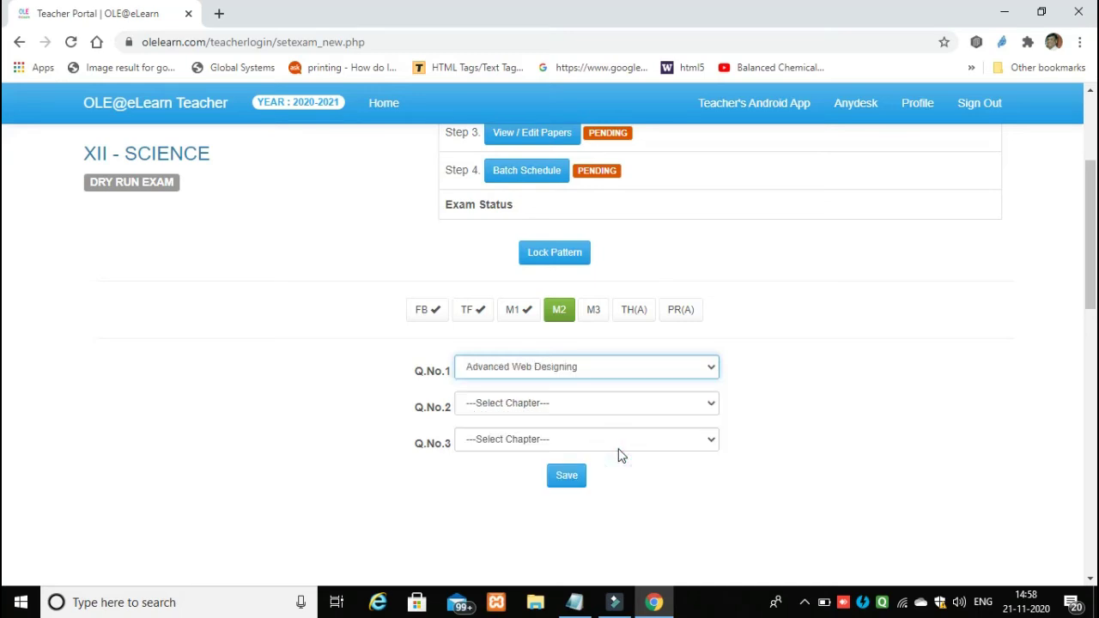
left_click(615, 419)
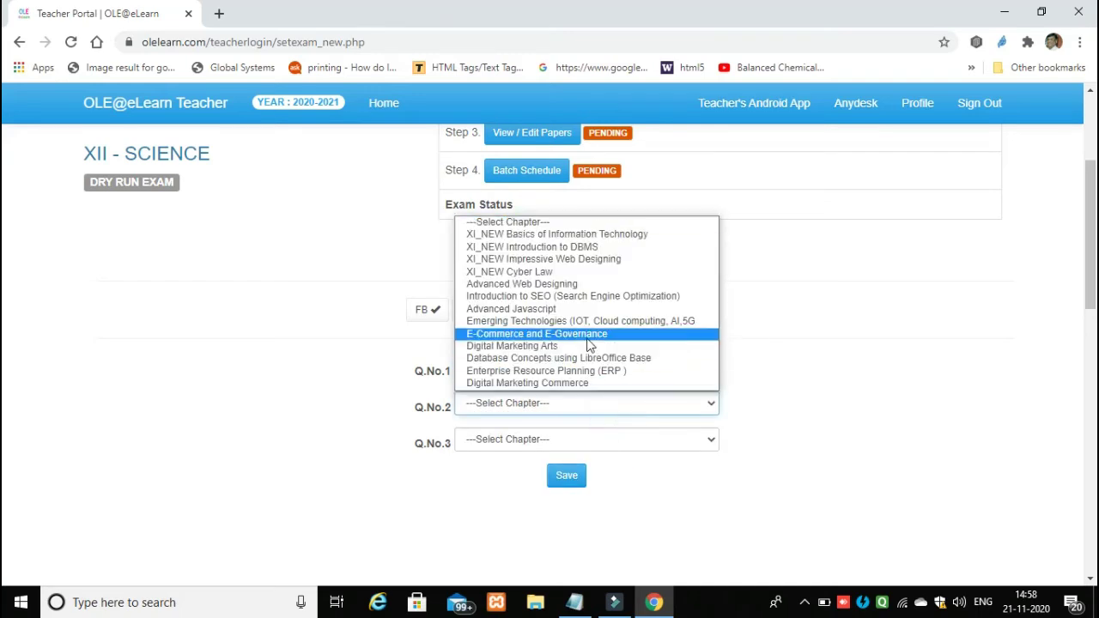
left_click(579, 296)
left_click(577, 447)
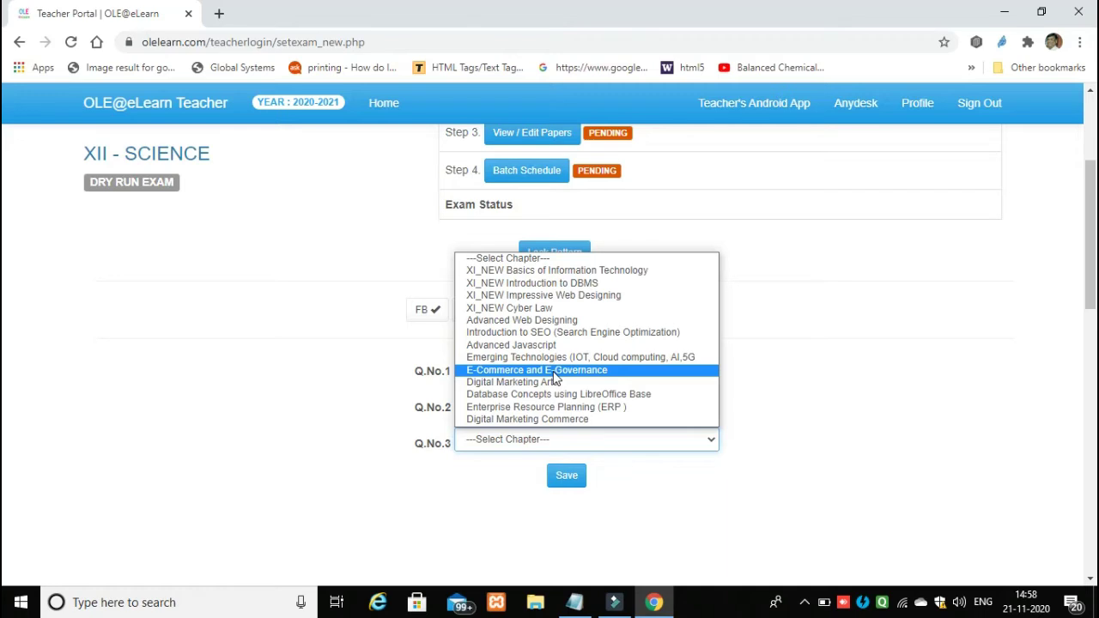
left_click(554, 370)
left_click(566, 476)
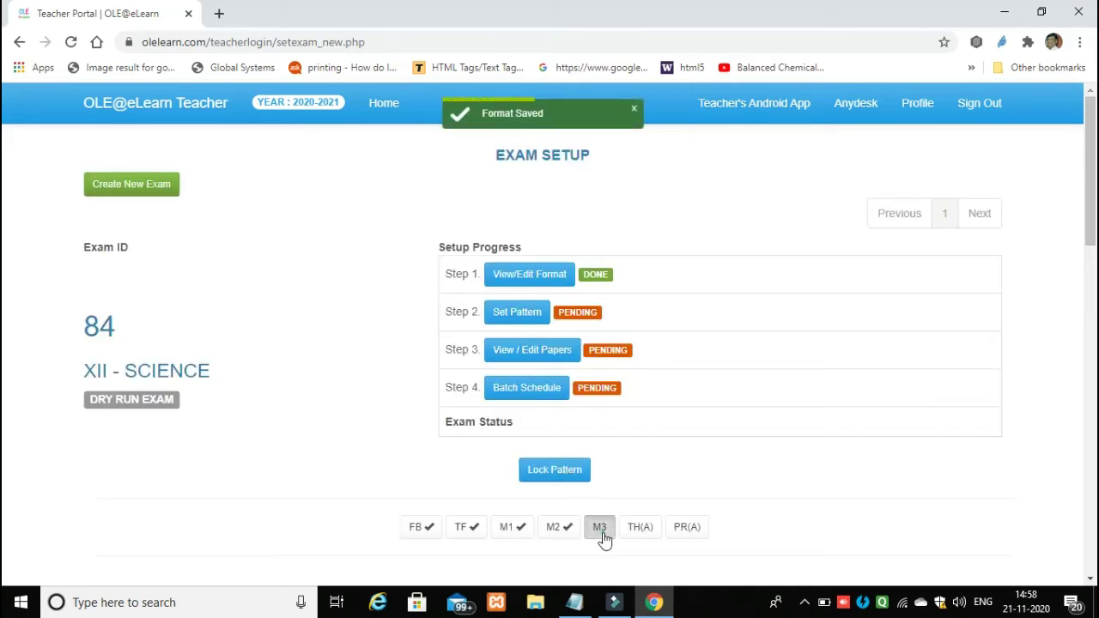
- Set M3 question 1 to Introduction to SEO and save, then open the TH(A) group
left_click(603, 532)
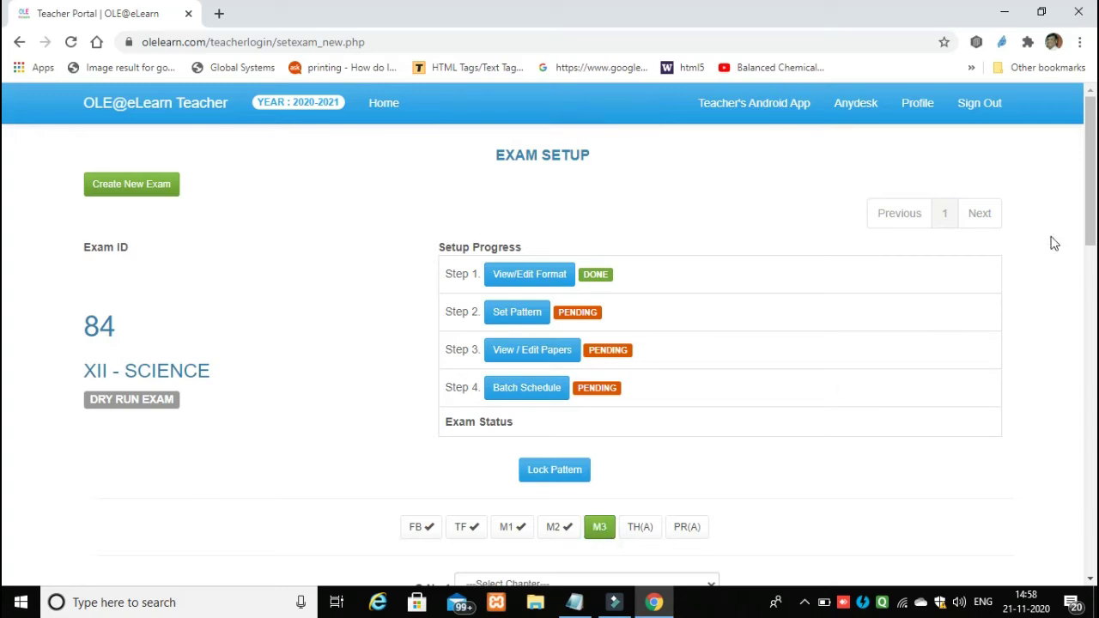
left_click_drag(1092, 234, 1092, 306)
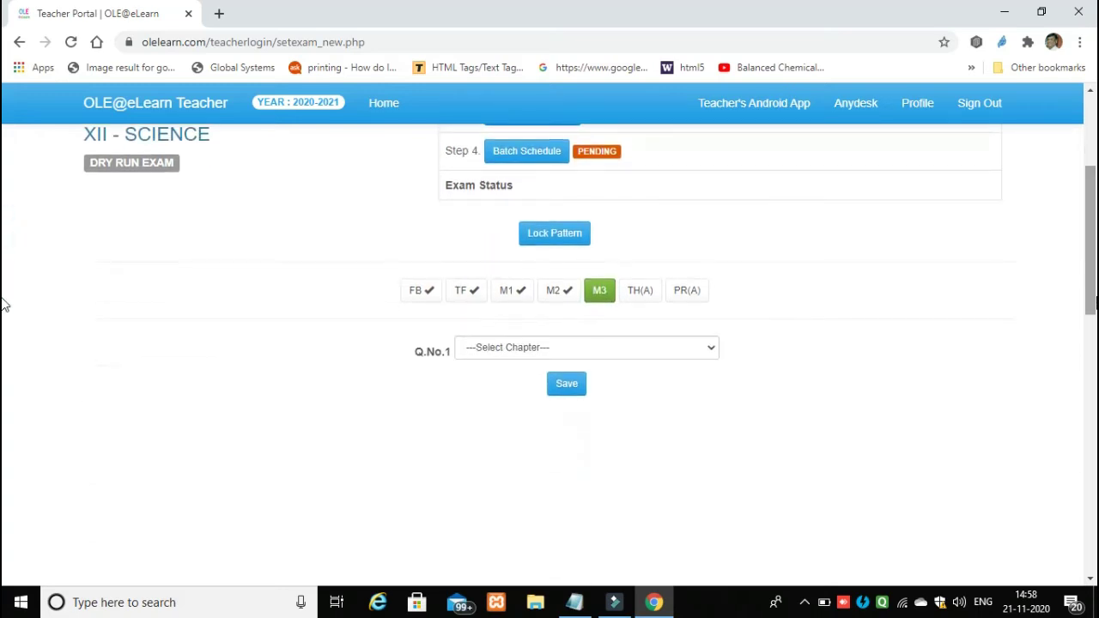
left_click(672, 348)
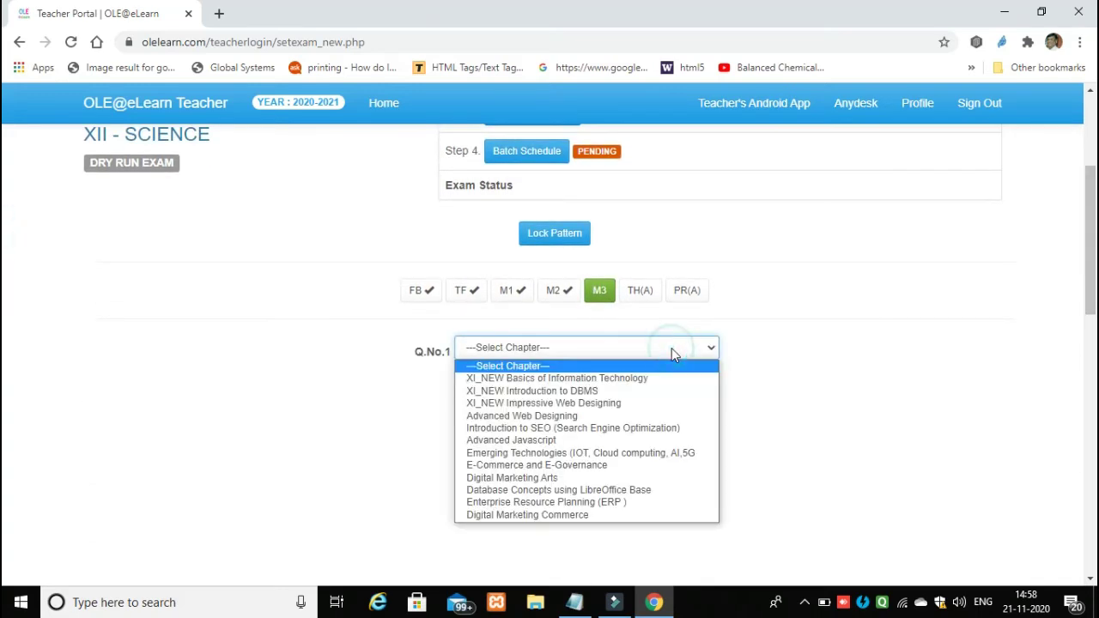
left_click(632, 428)
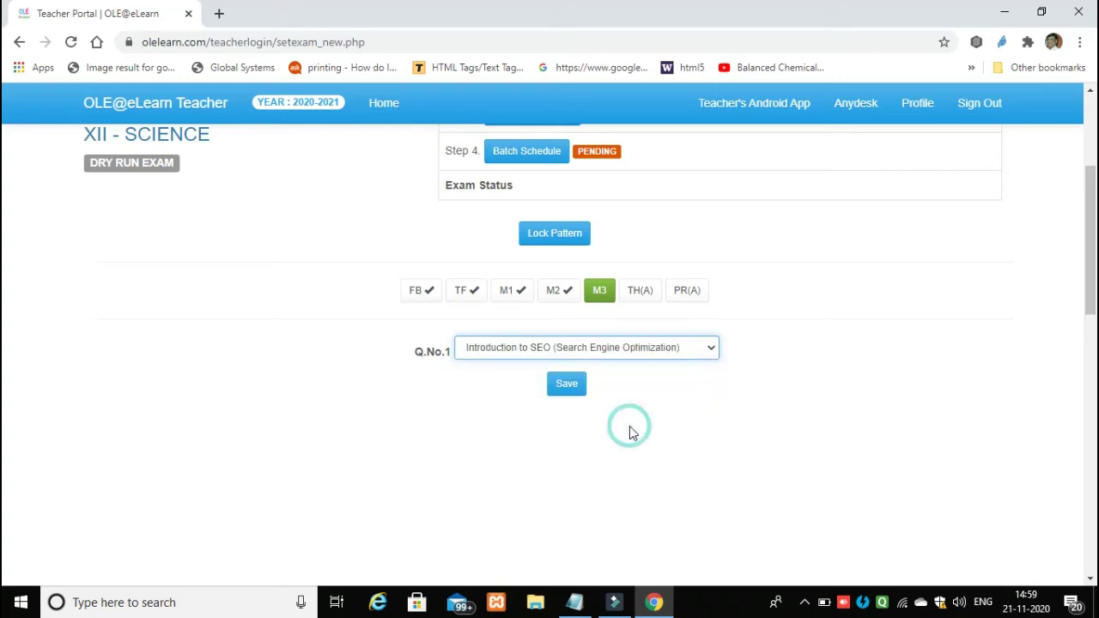
left_click(567, 385)
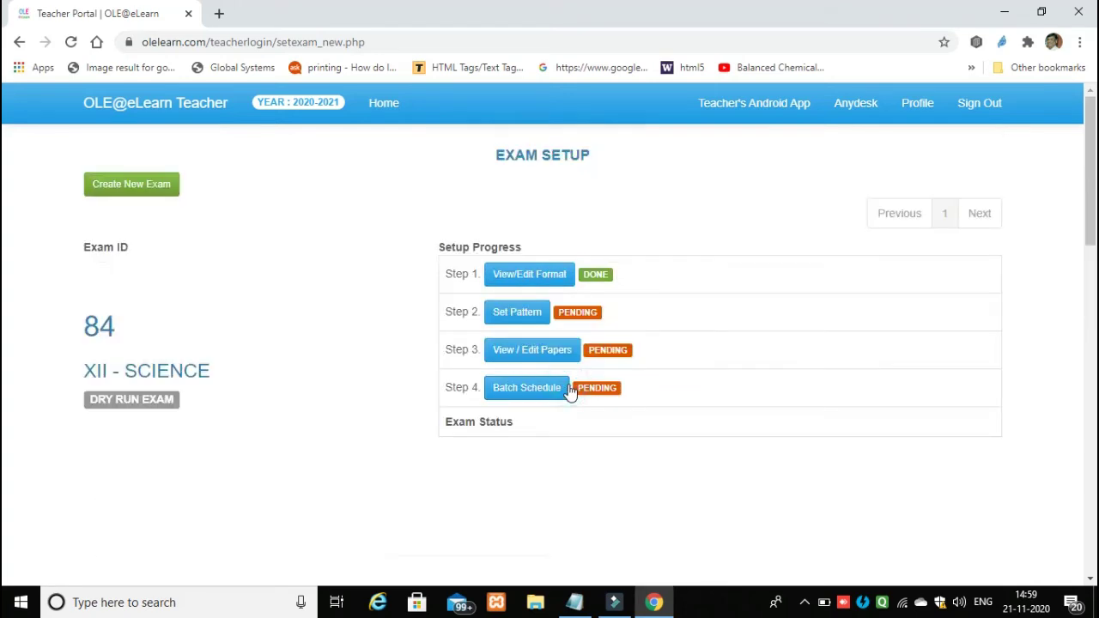
left_click(642, 530)
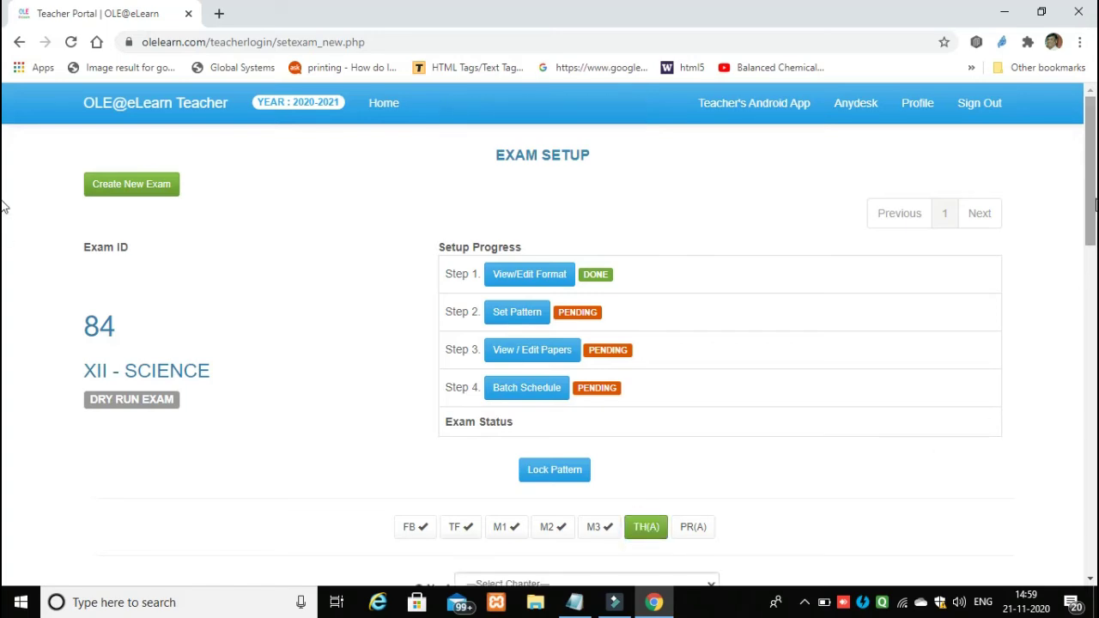
- Assign TH(A) questions 1–3 to Advanced Web Designing, Introduction to SEO, and E-Commerce and E-Governance, then save
scroll(4, 258, "down", 3)
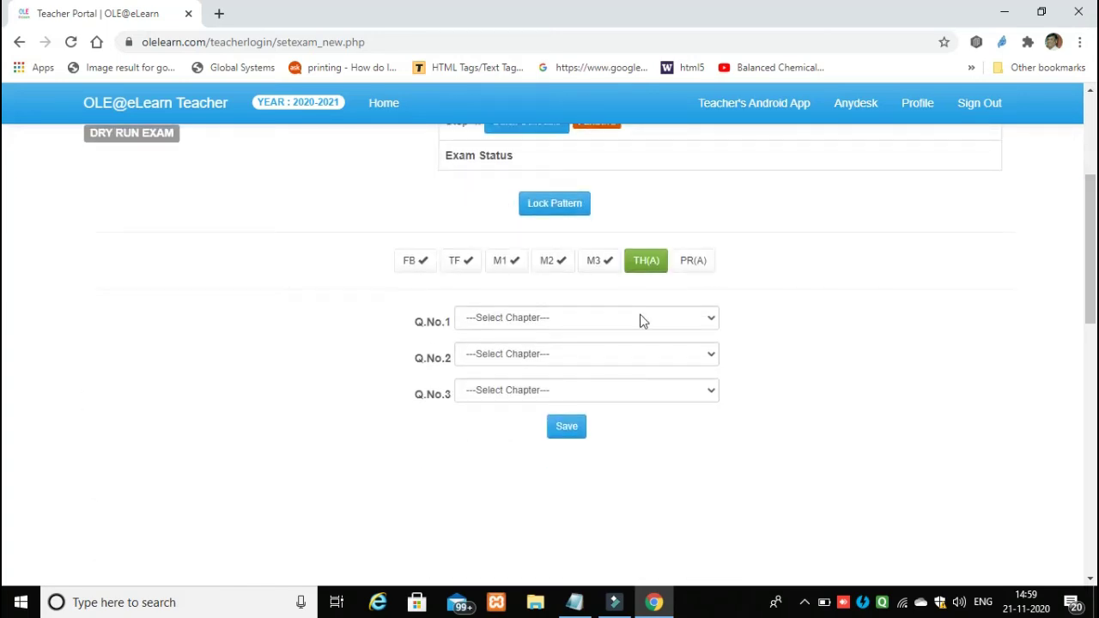
left_click(637, 323)
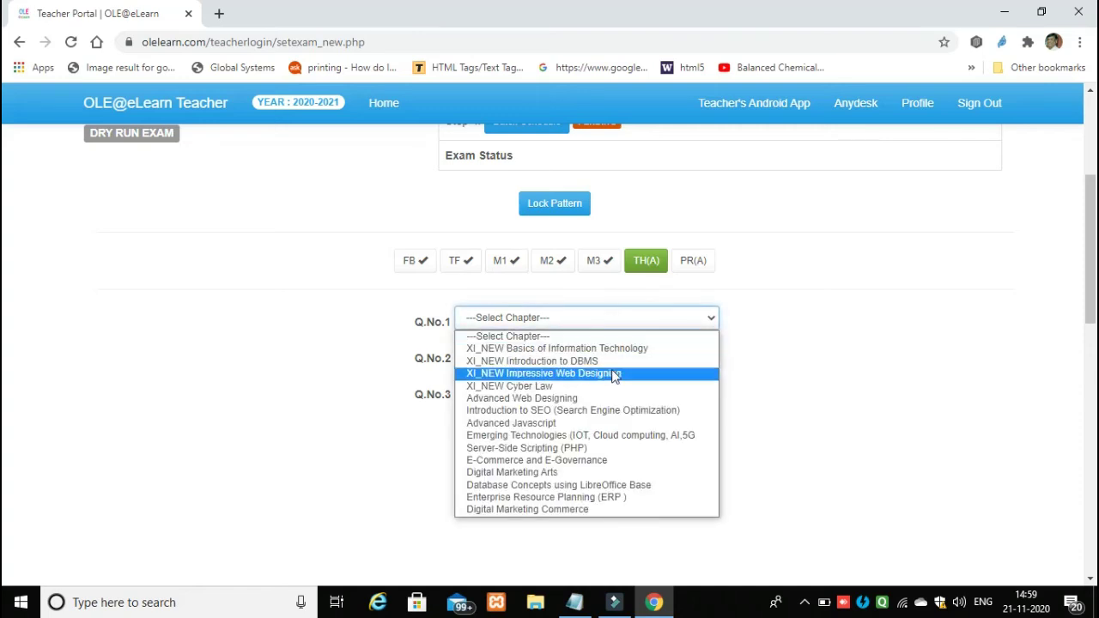
left_click(613, 397)
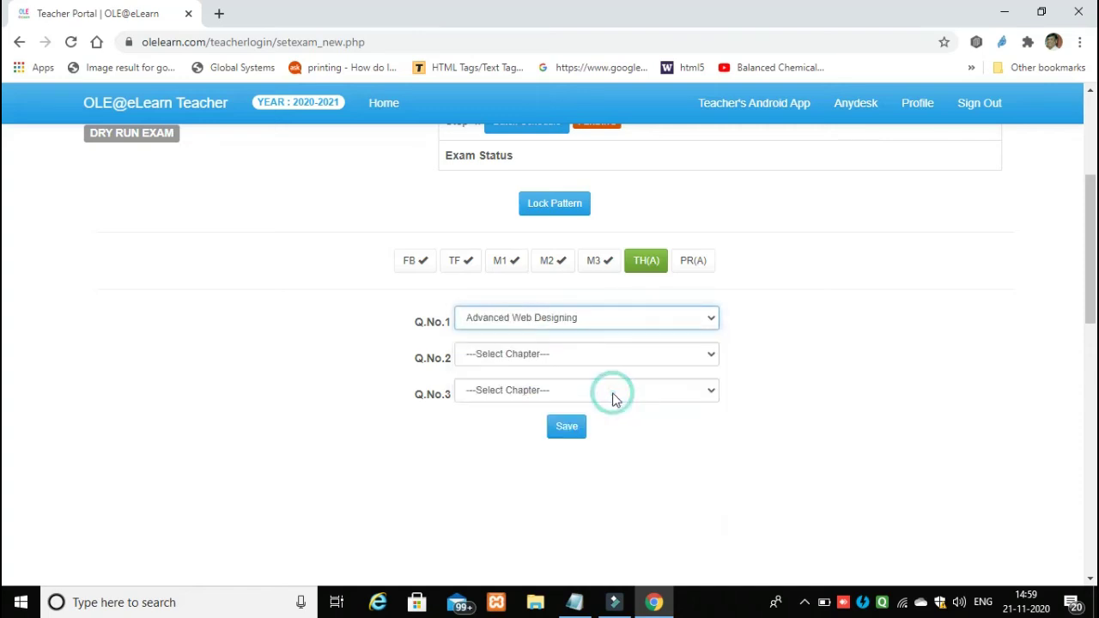
left_click(607, 361)
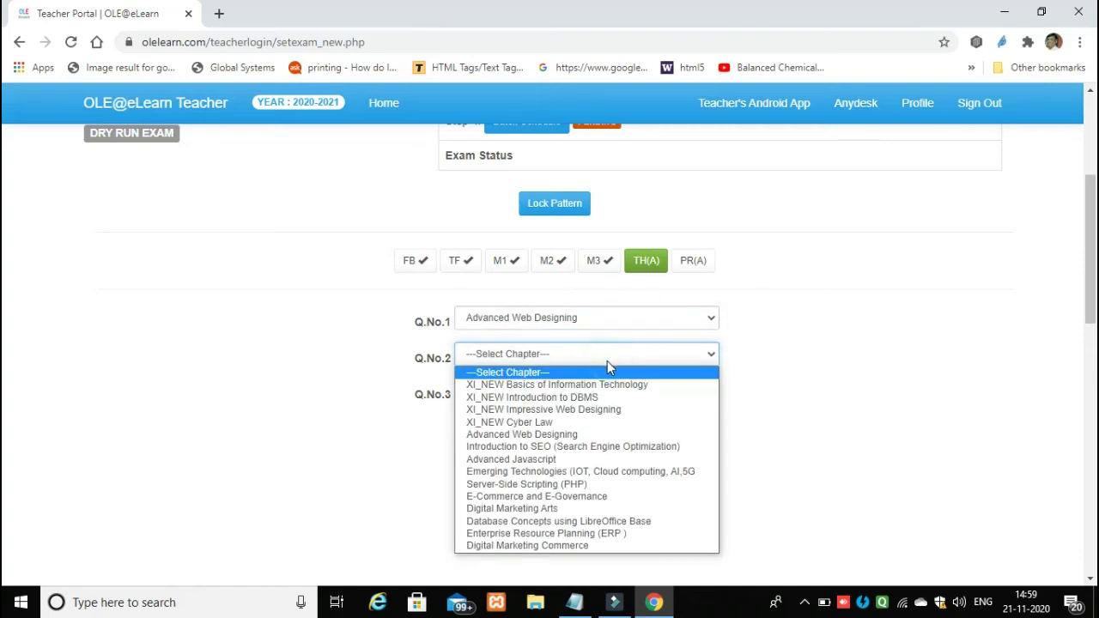
left_click(599, 449)
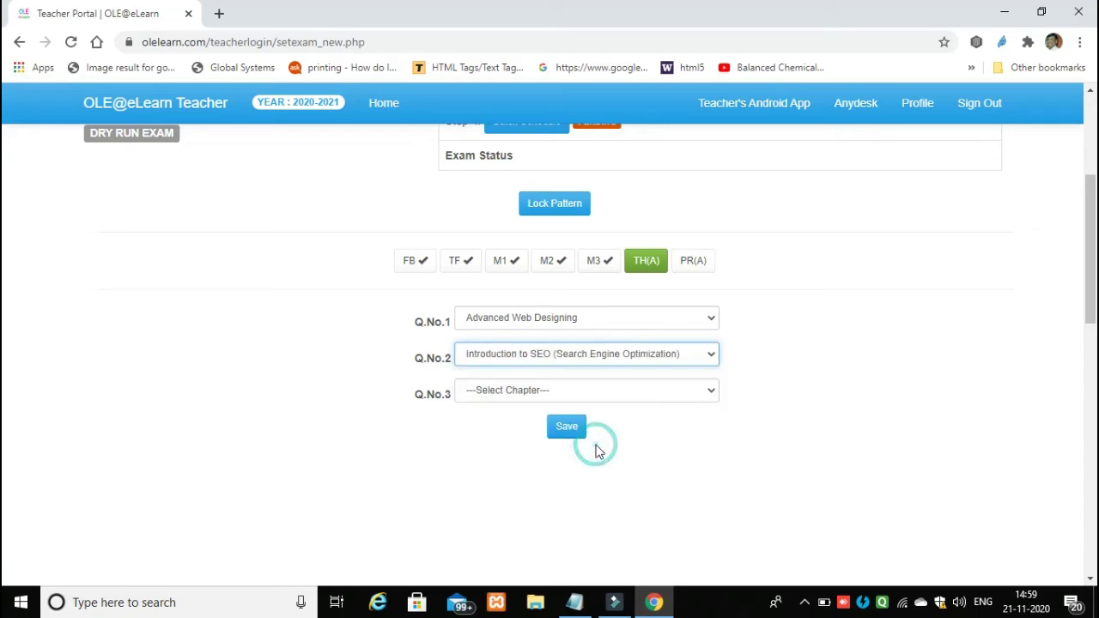
left_click(602, 390)
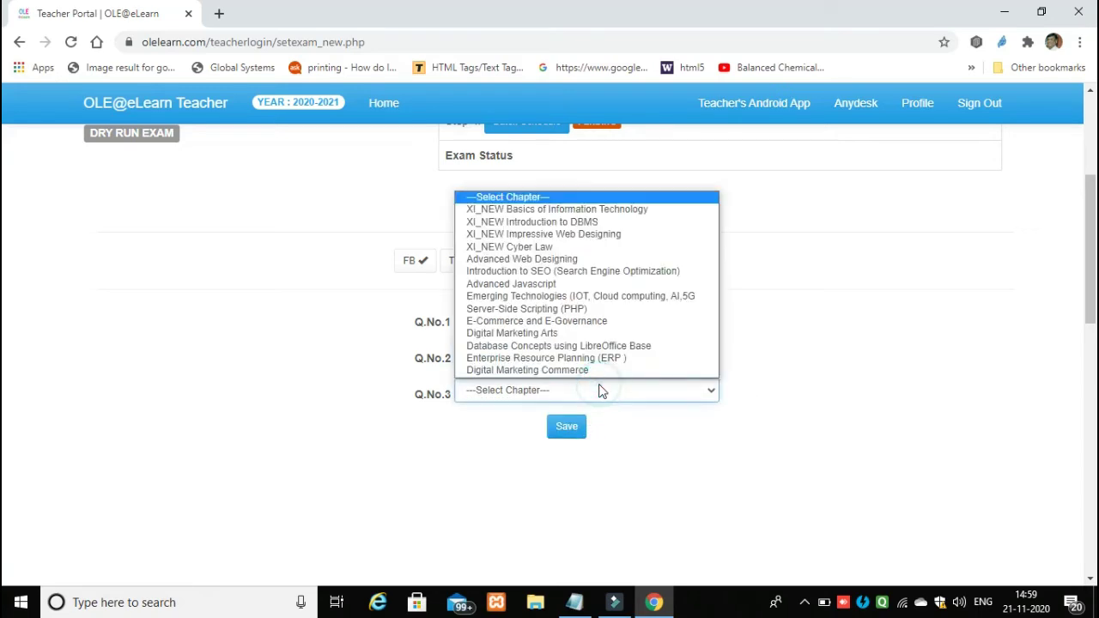
left_click(588, 320)
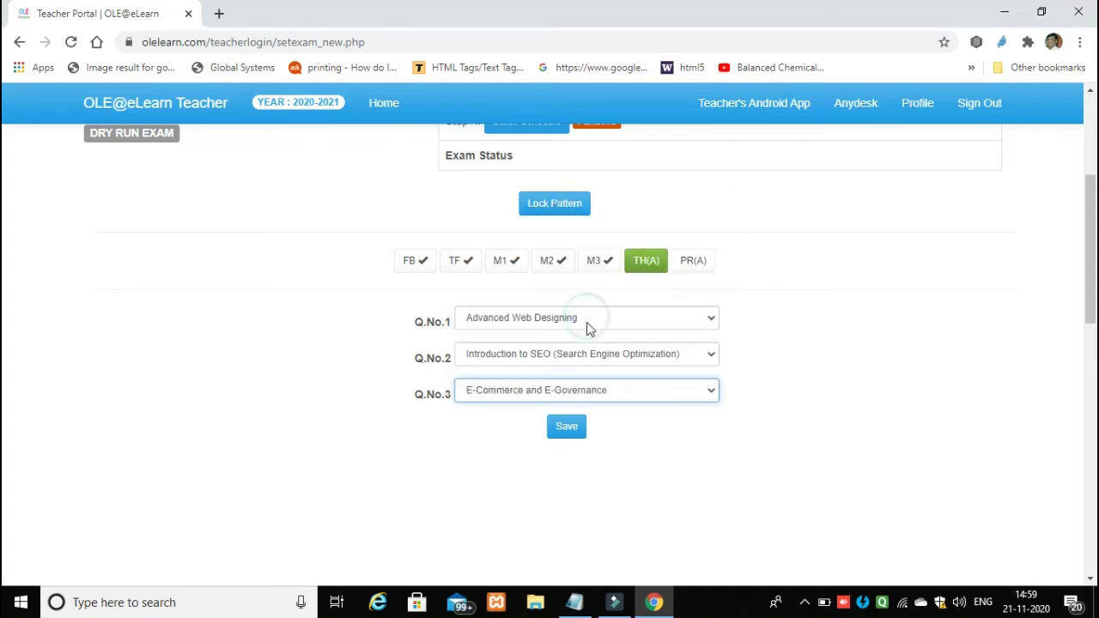
left_click(567, 426)
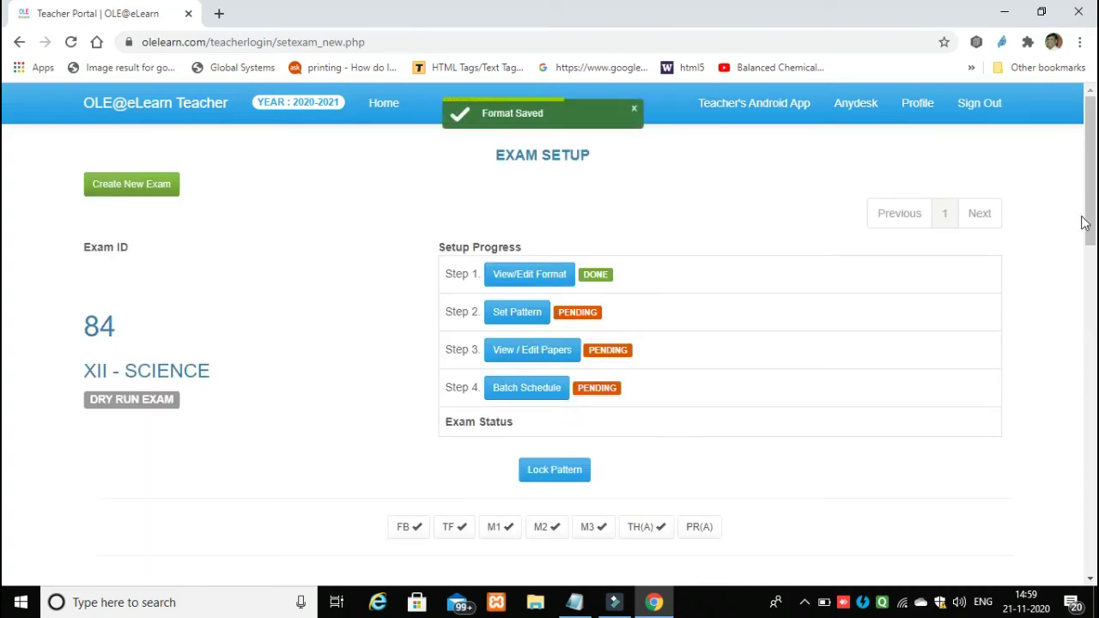
left_click_drag(1087, 222, 1093, 270)
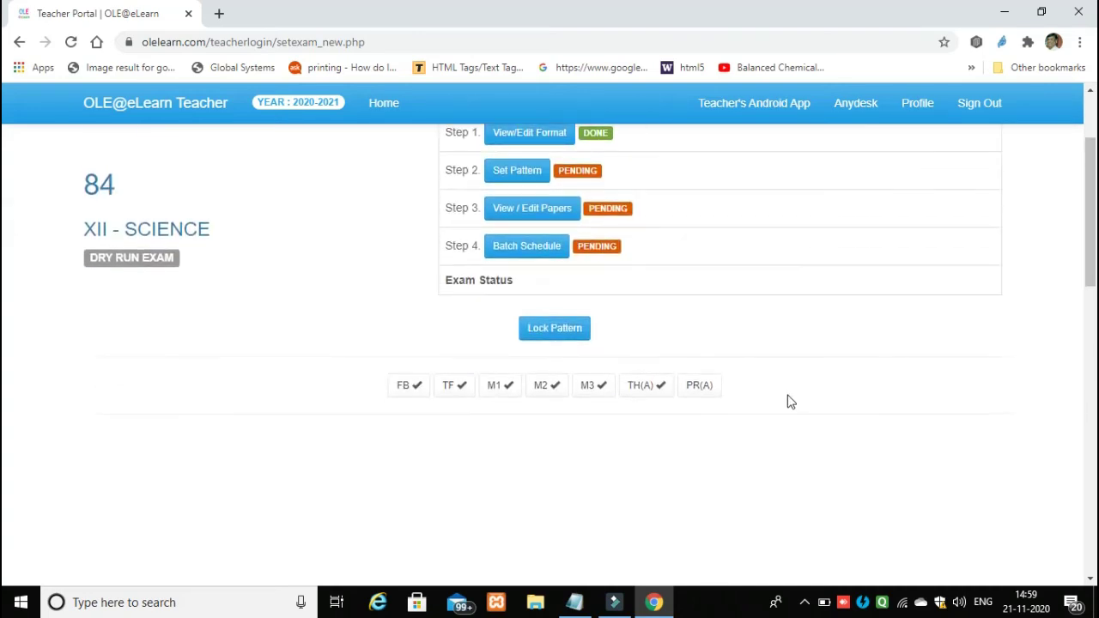
- Assign PR(A) questions 1–3 to Advanced Web Designing, Advanced Javascript and Advanced Web Designing, then save
left_click(698, 389)
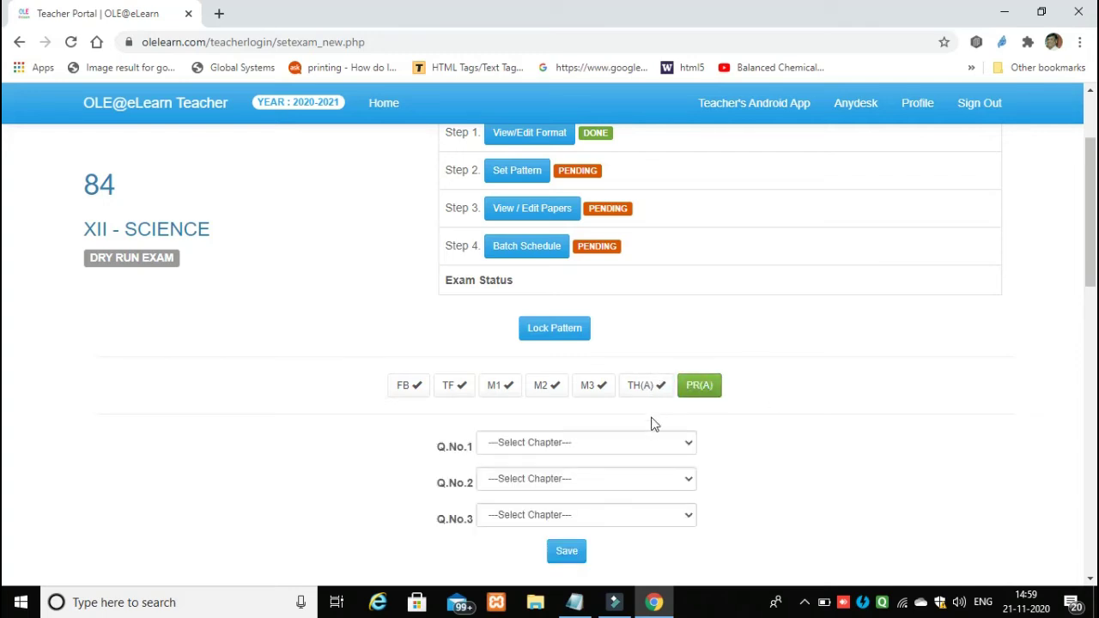
left_click(650, 444)
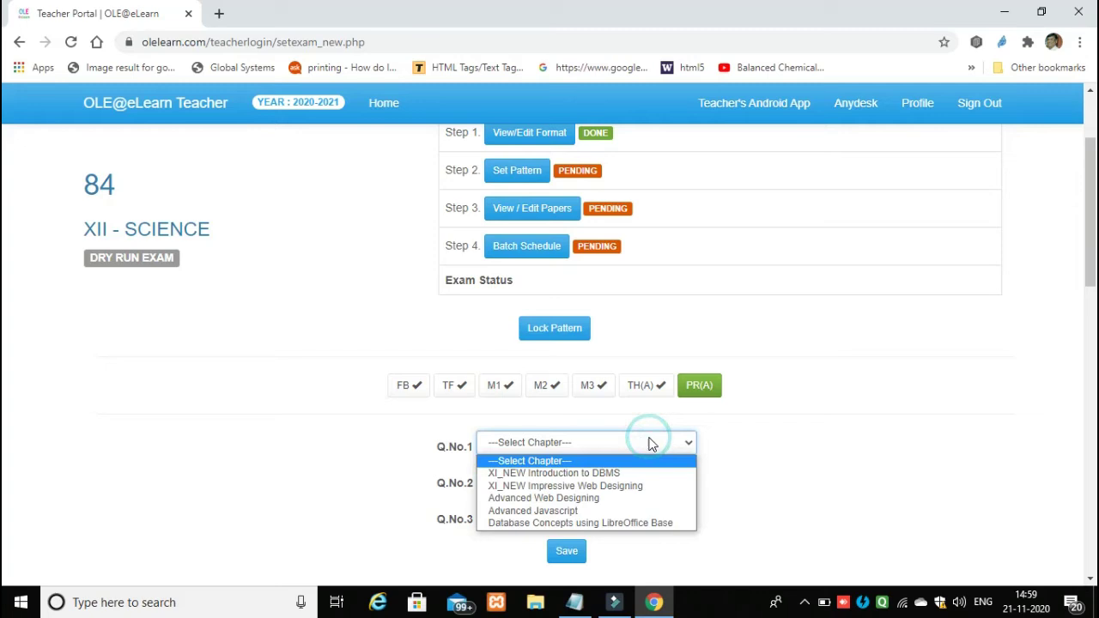
left_click(635, 500)
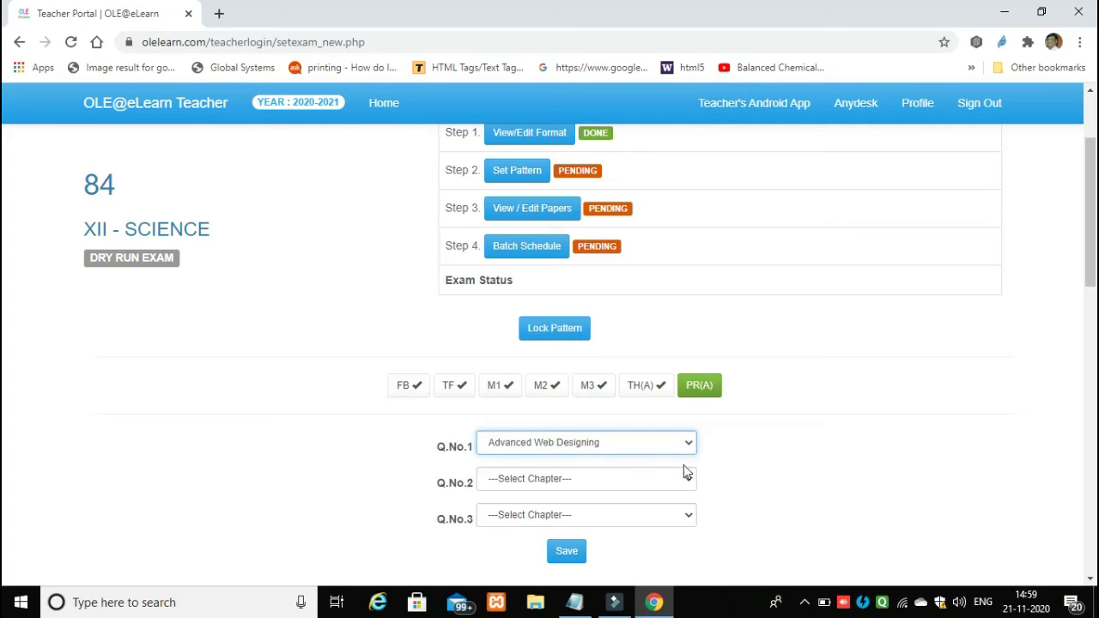
left_click(678, 482)
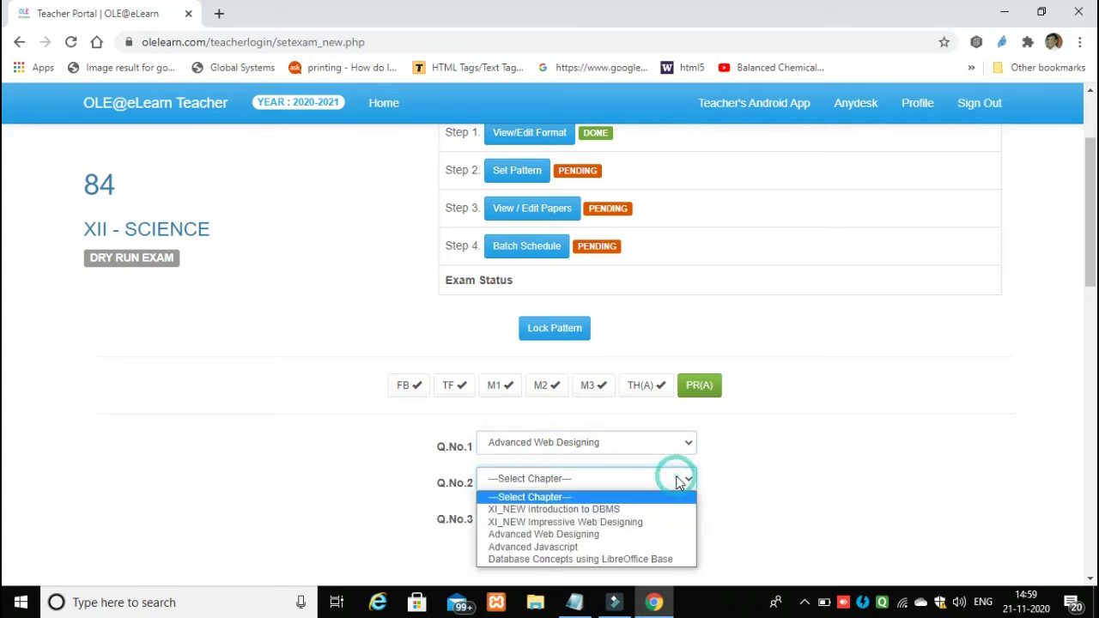
left_click(604, 547)
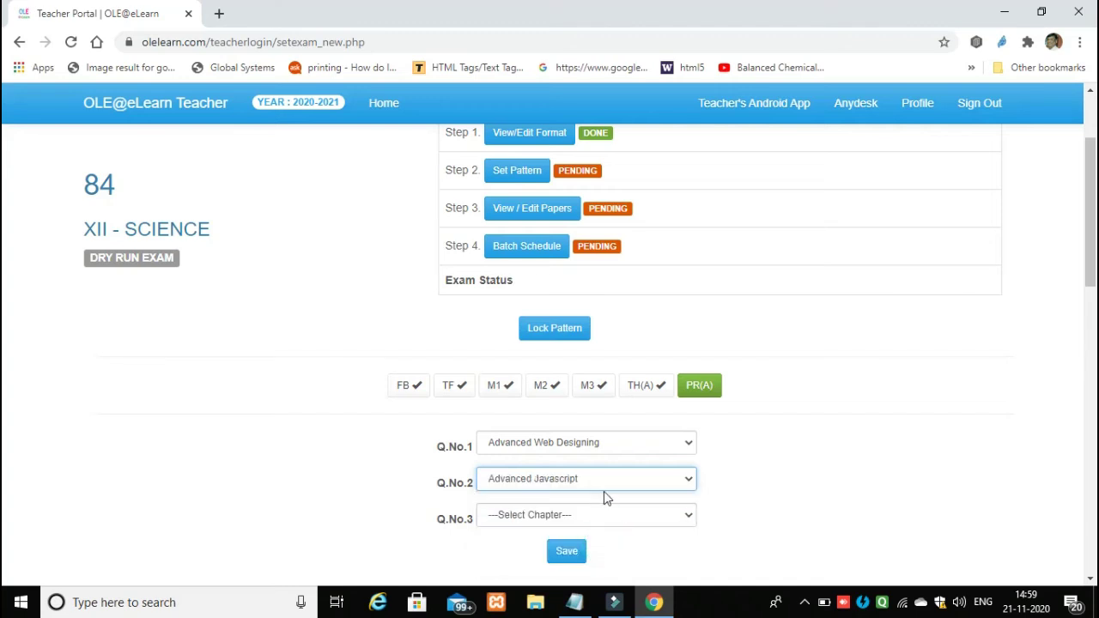
left_click(604, 516)
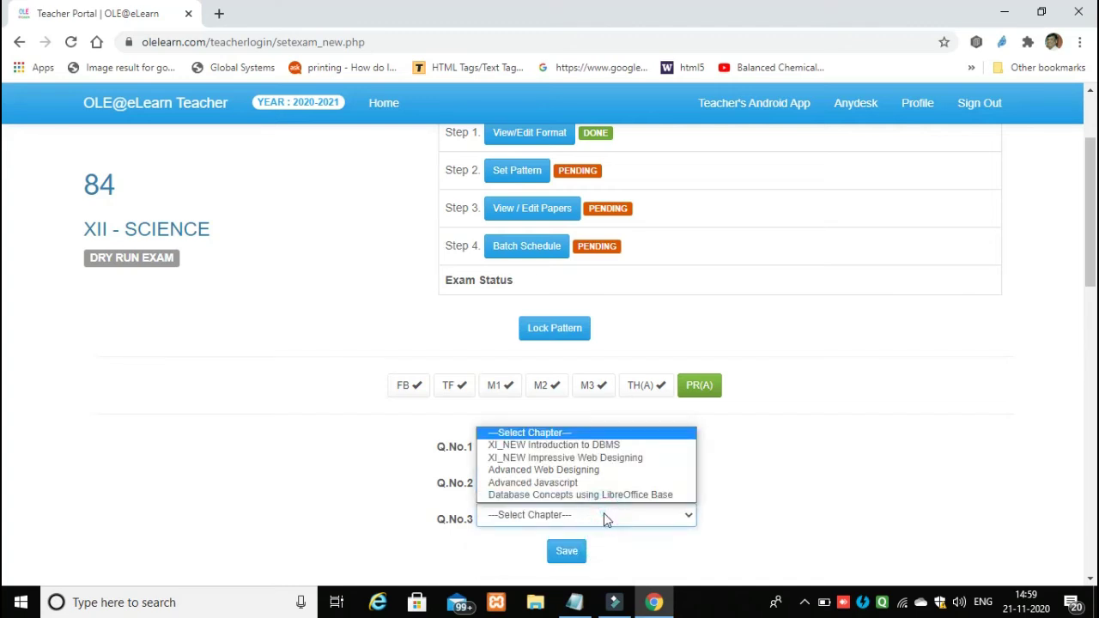
left_click(564, 471)
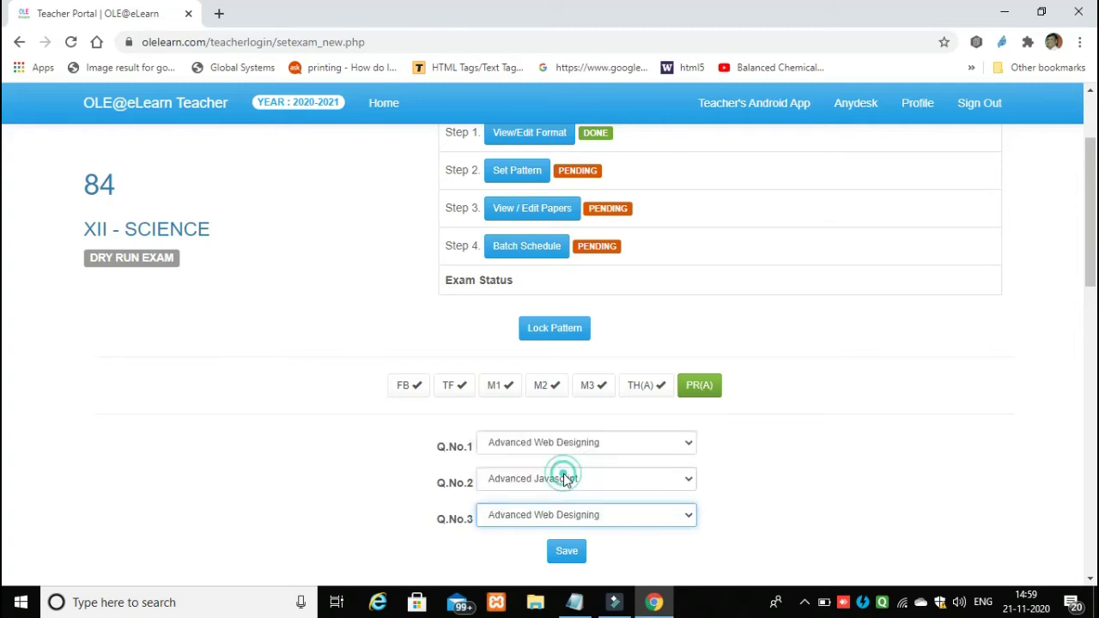
left_click(569, 560)
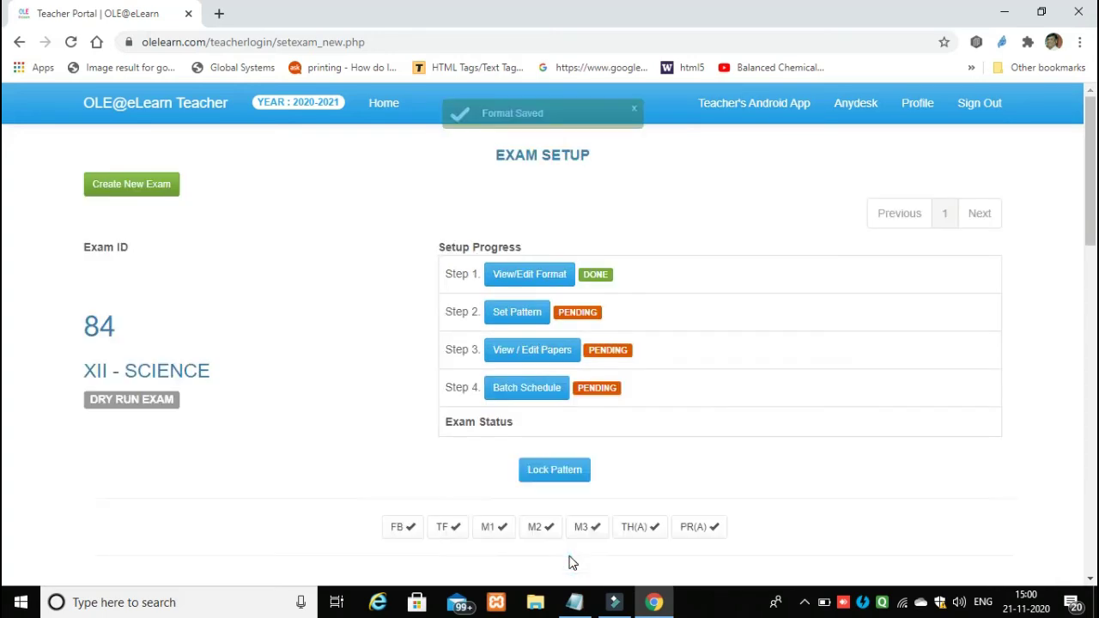
- Lock the exam 84 question pattern and generate its papers
left_click(571, 479)
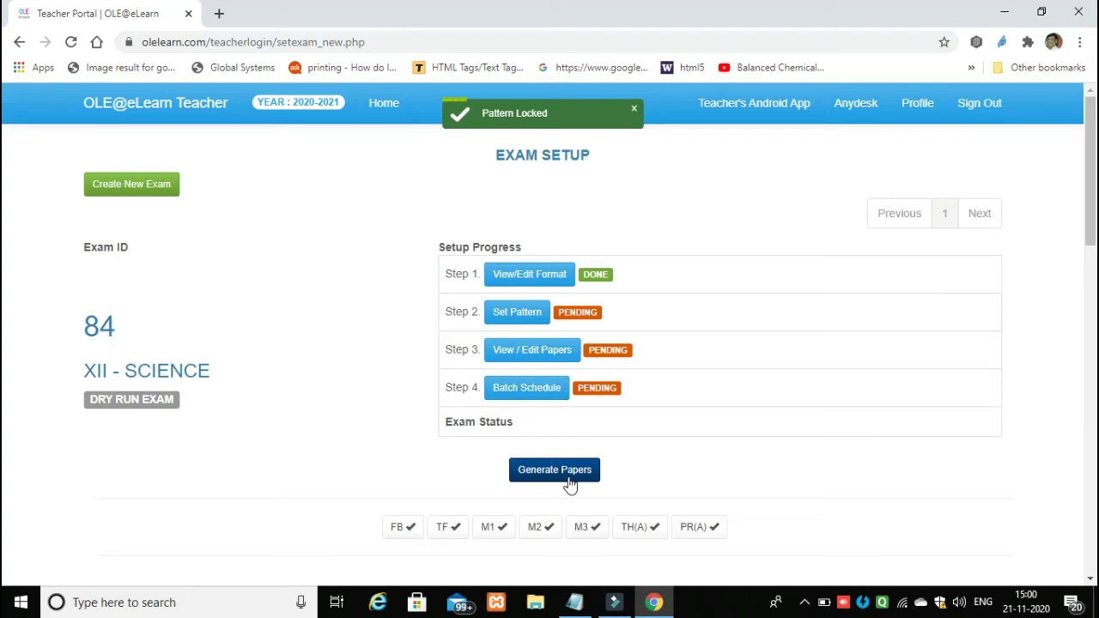
left_click(569, 481)
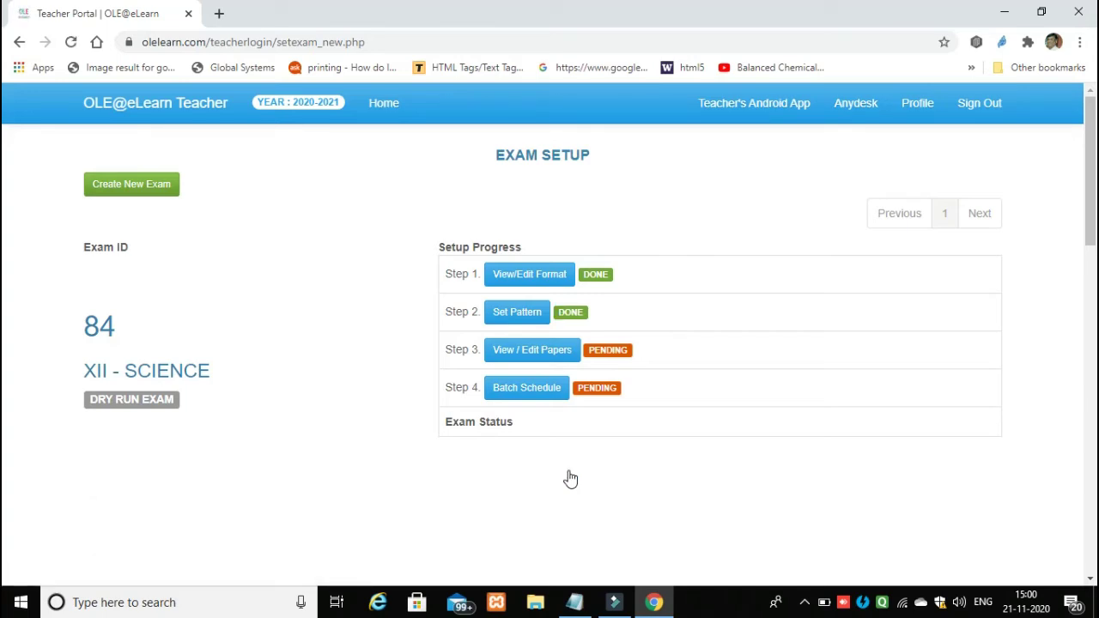
- View the generated papers and show paper 251's question tables, starting with Fill in the Blanks
left_click(530, 364)
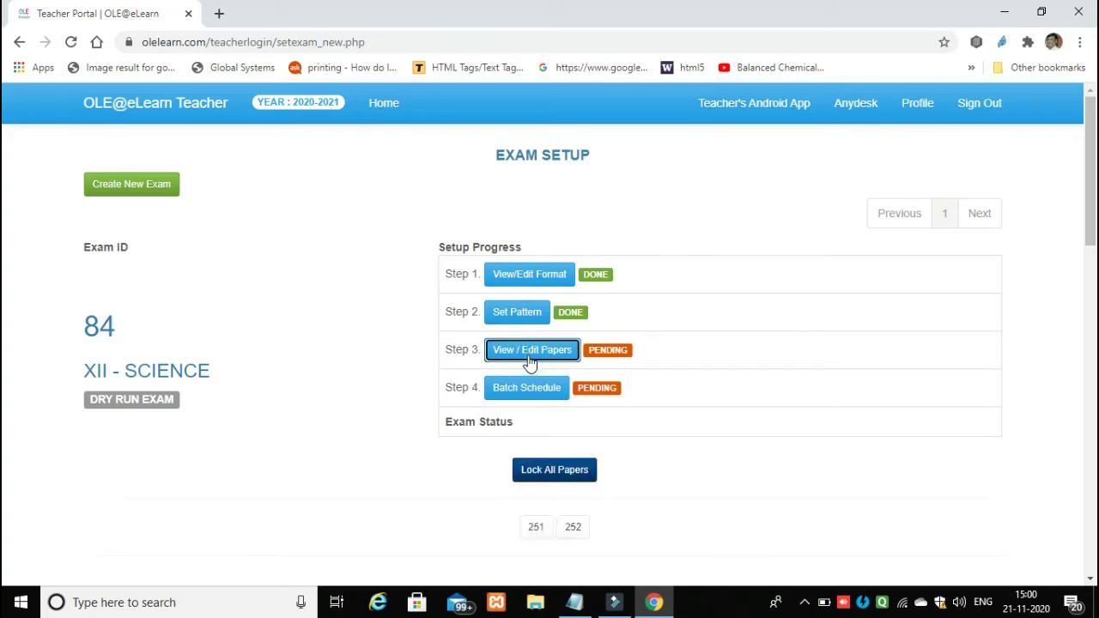
left_click(534, 532)
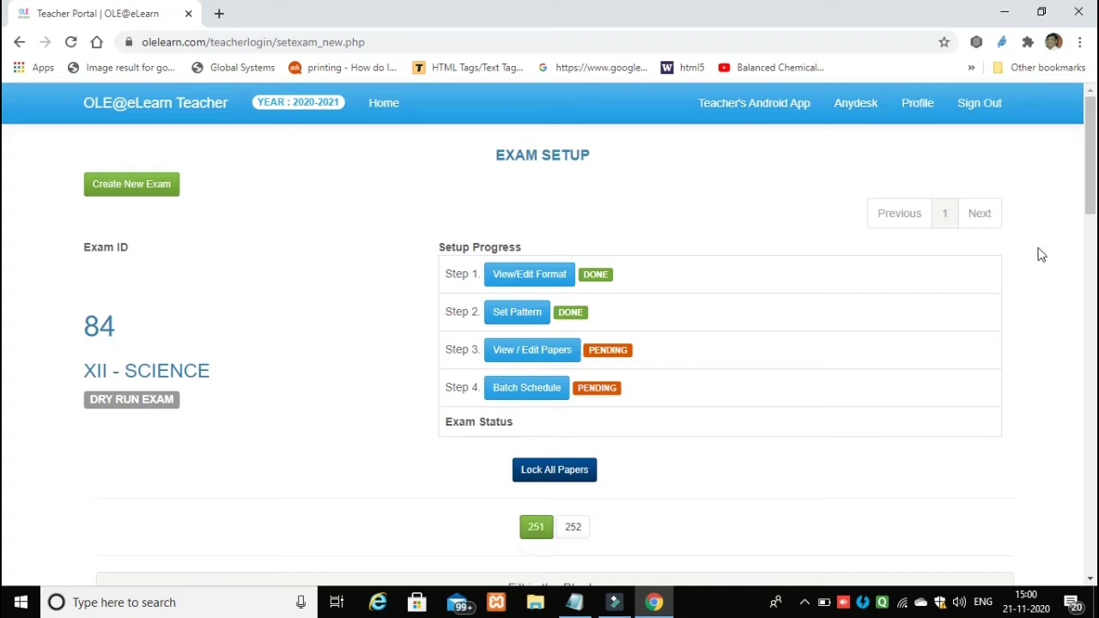
left_click_drag(1091, 197, 1092, 314)
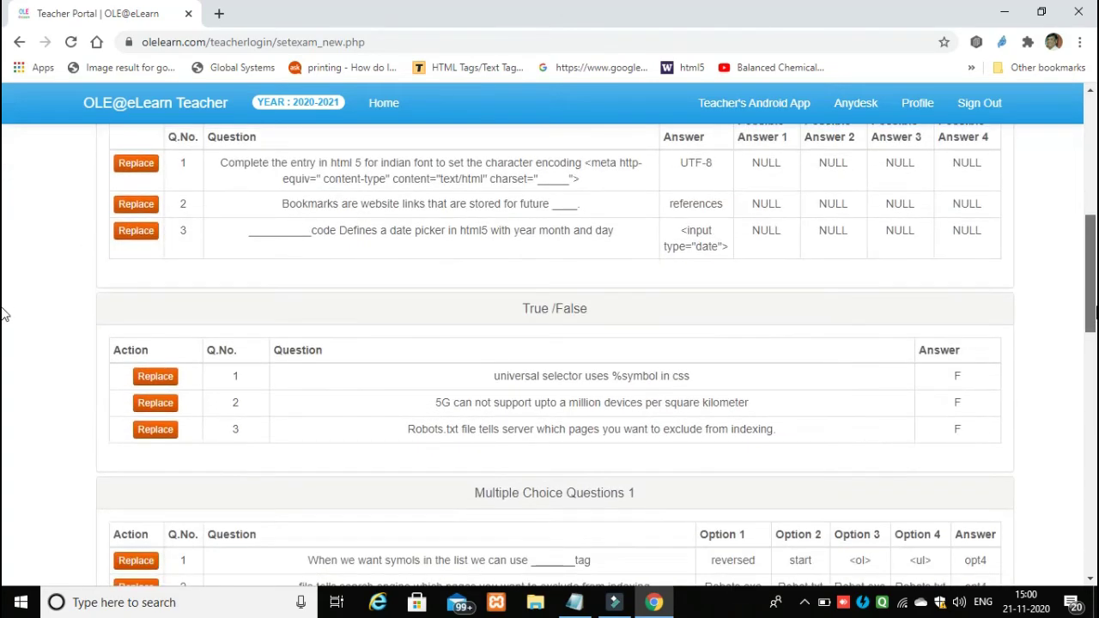
scroll(3, 314, "up", 1)
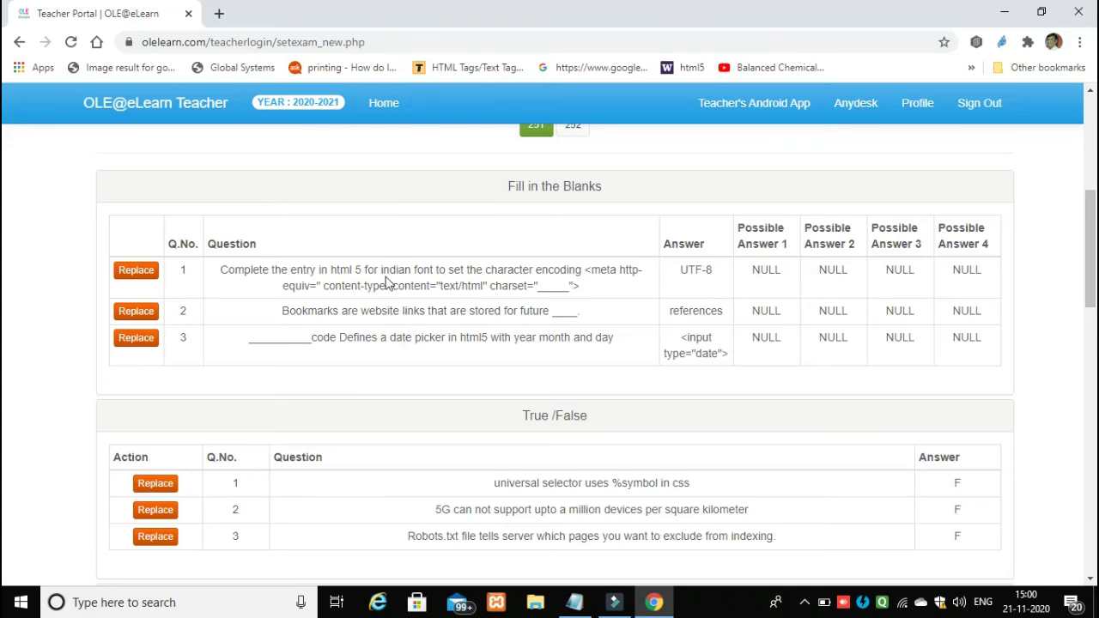
double_click(502, 283)
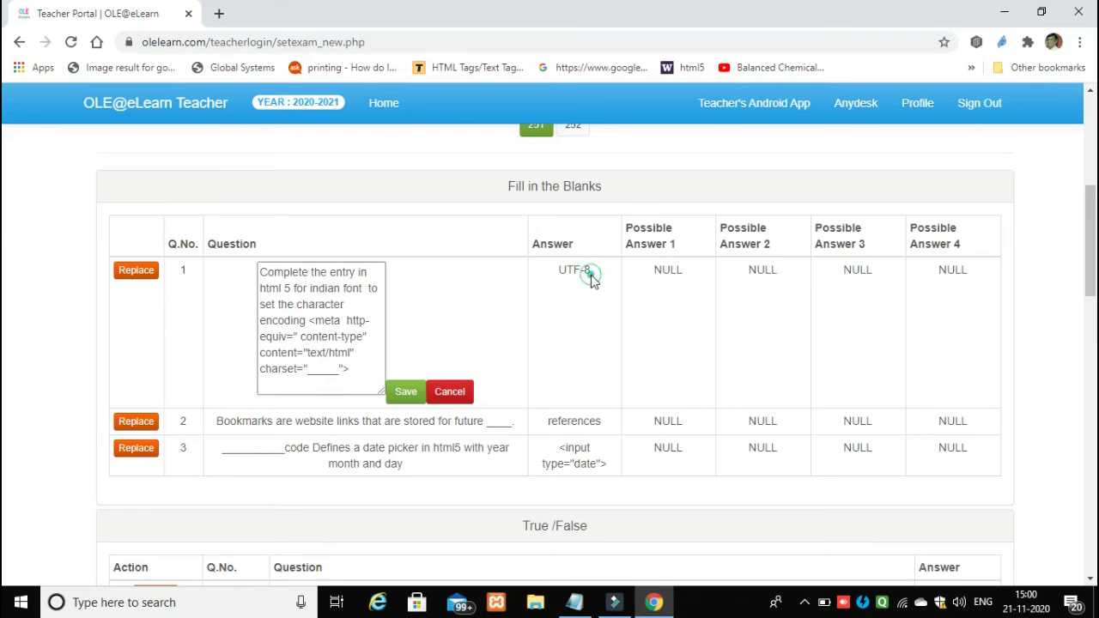
double_click(591, 274)
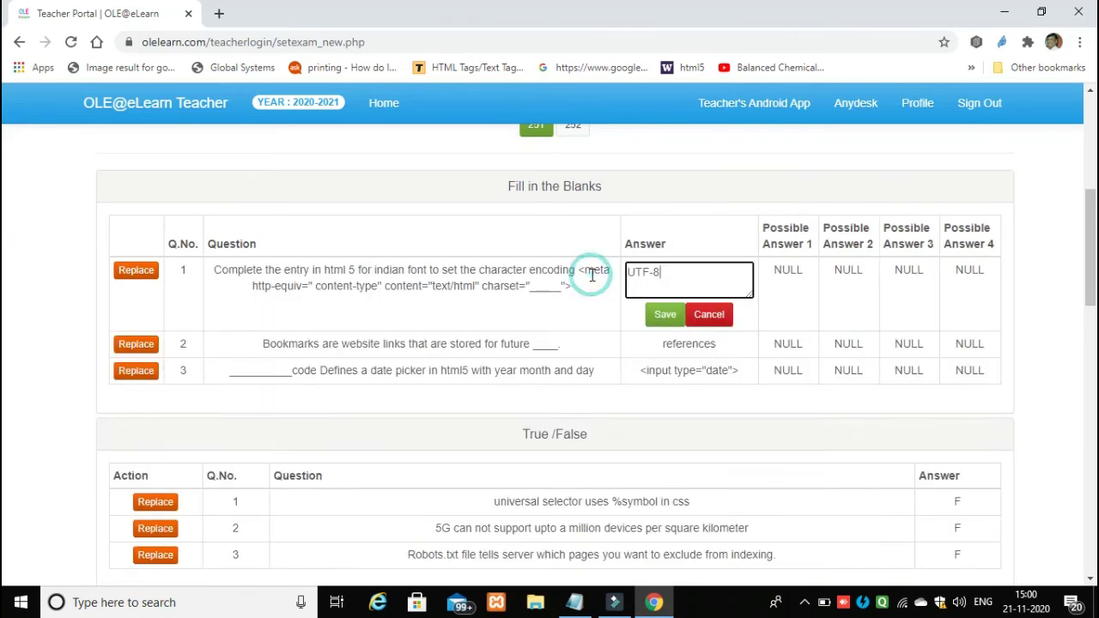
double_click(791, 293)
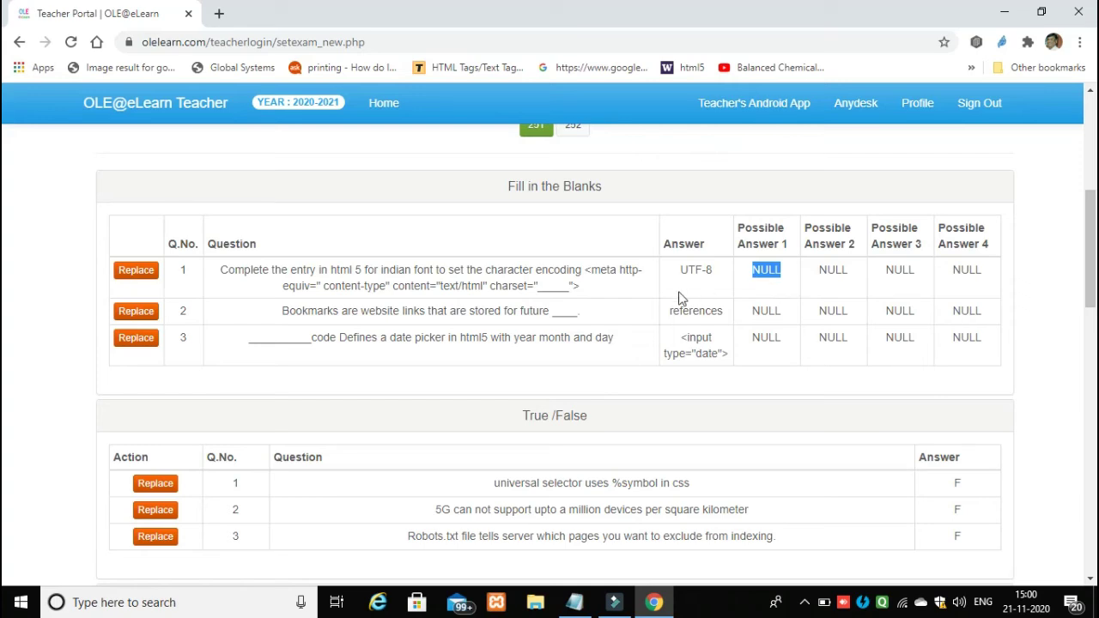
left_click(147, 314)
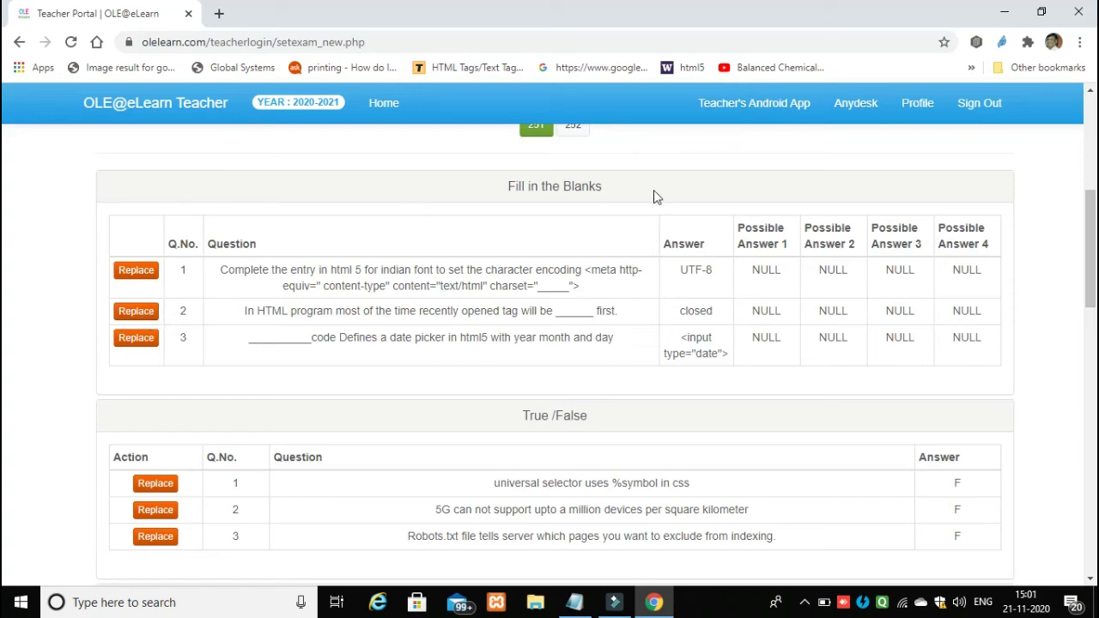
left_click_drag(1094, 227, 1093, 343)
scroll(4, 345, "down", 3)
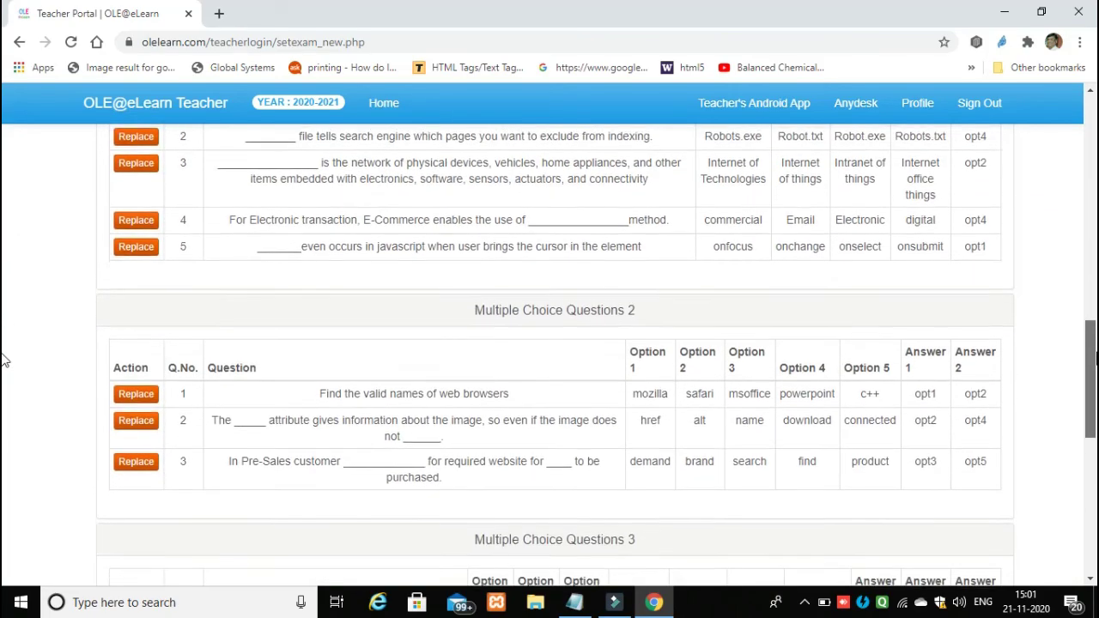
scroll(3, 412, "down", 1)
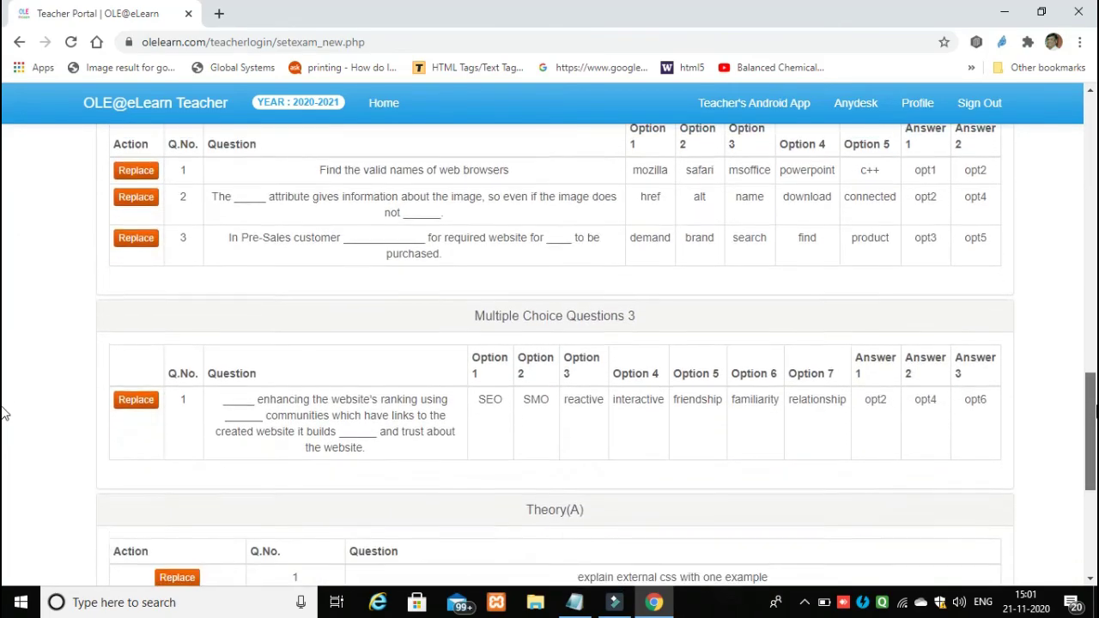
scroll(4, 438, "down", 2)
scroll(4, 468, "down", 1)
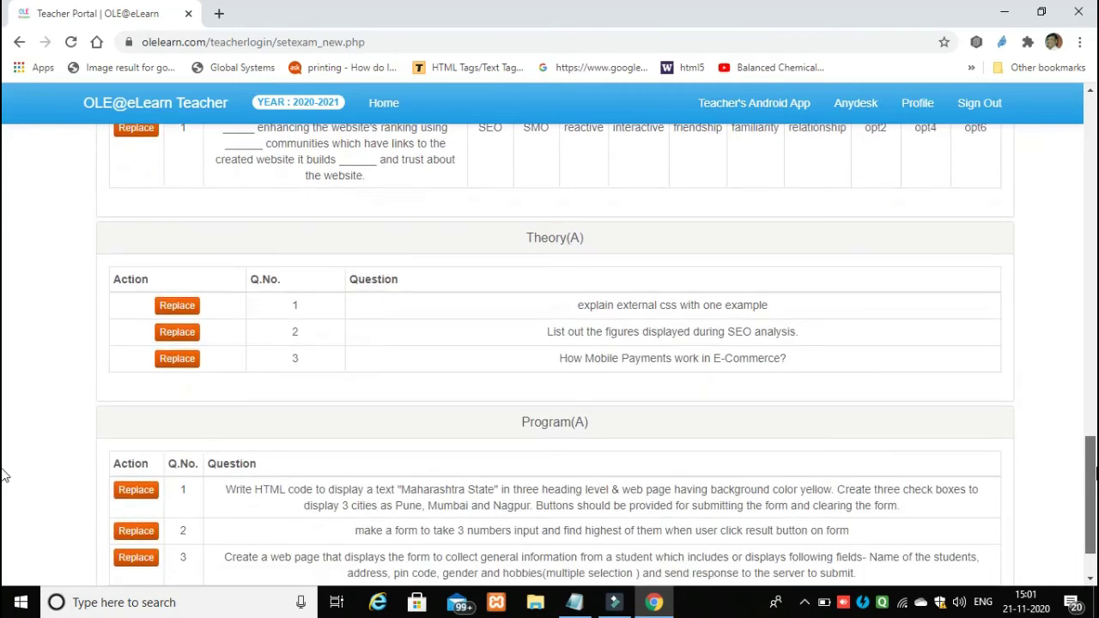
scroll(3, 447, "up", 2)
scroll(3, 442, "up", 2)
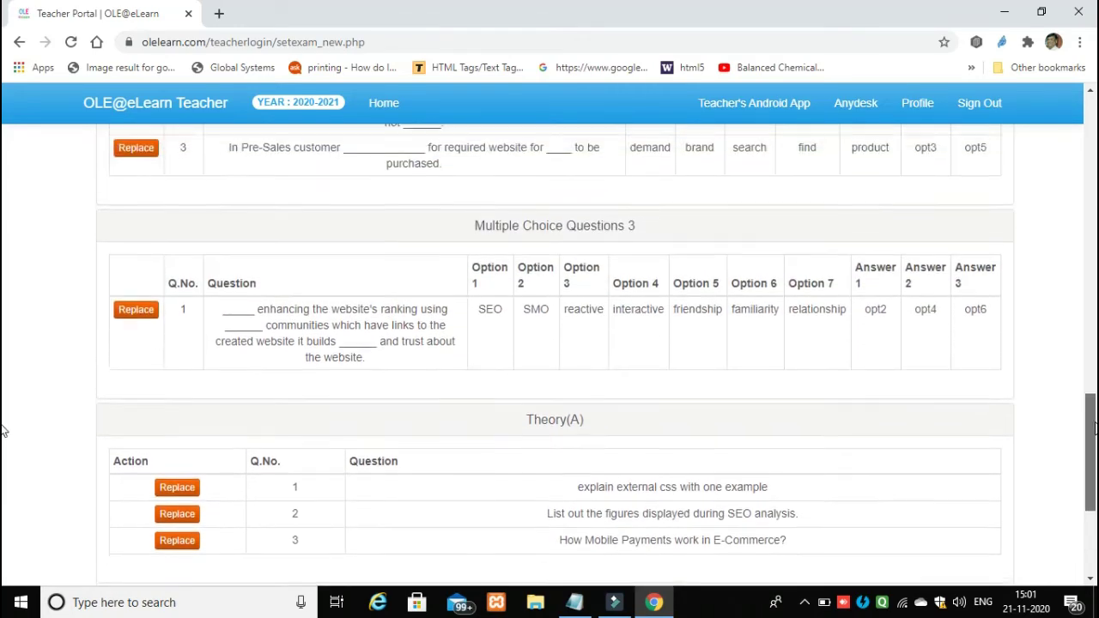
left_click_drag(1093, 410, 1084, 191)
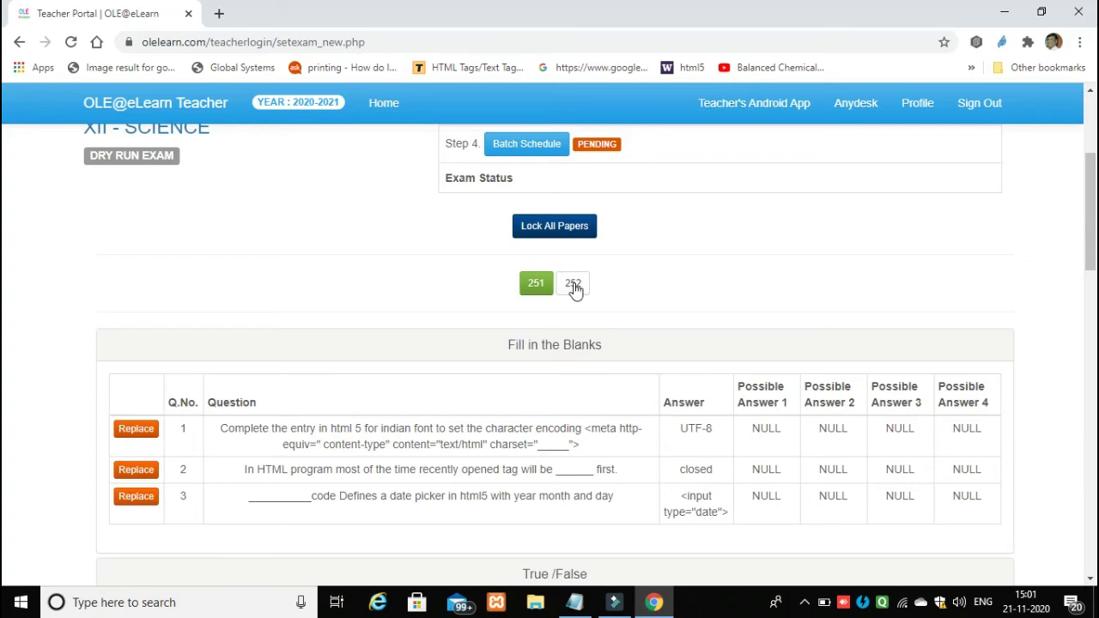
- Review paper 252's questions, then lock all papers of the XII Science Dry Run exam
left_click(573, 284)
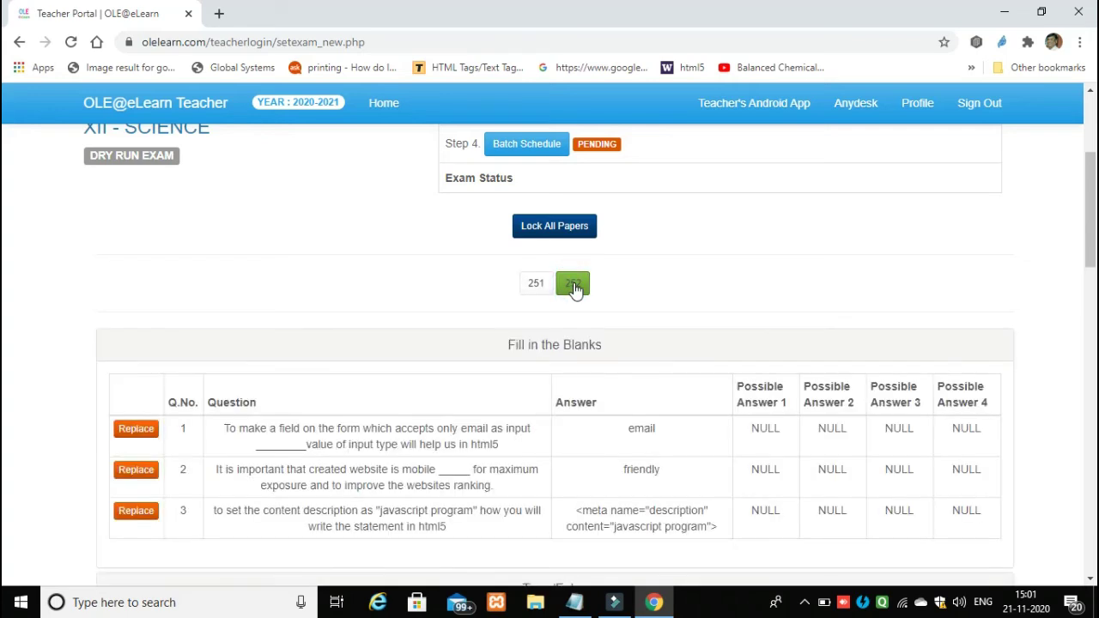
left_click(569, 230)
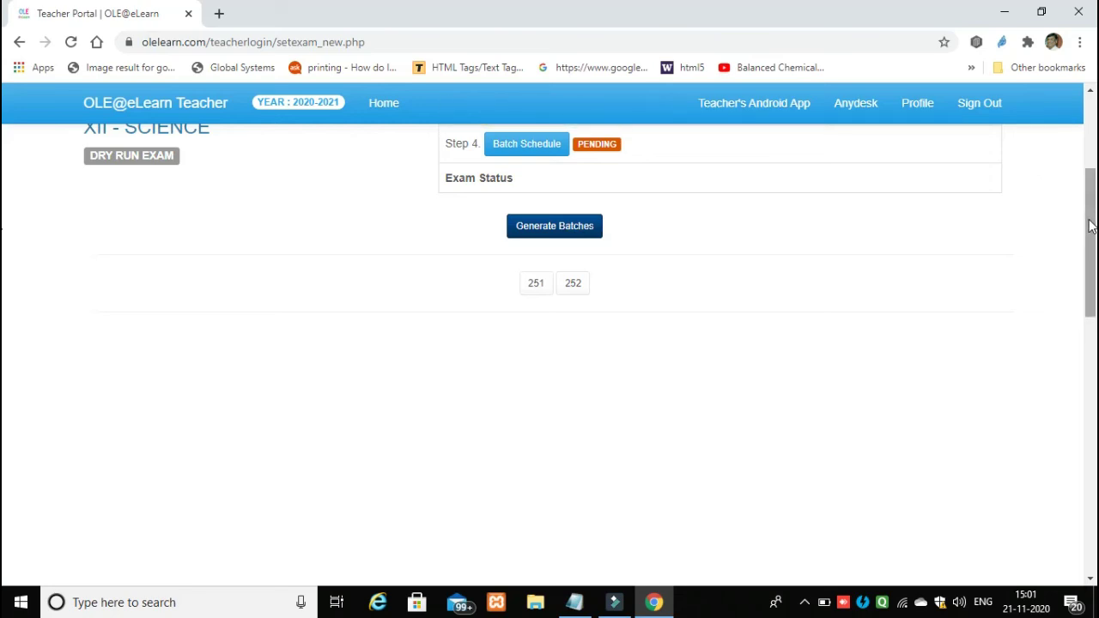
left_click_drag(1088, 220, 1088, 180)
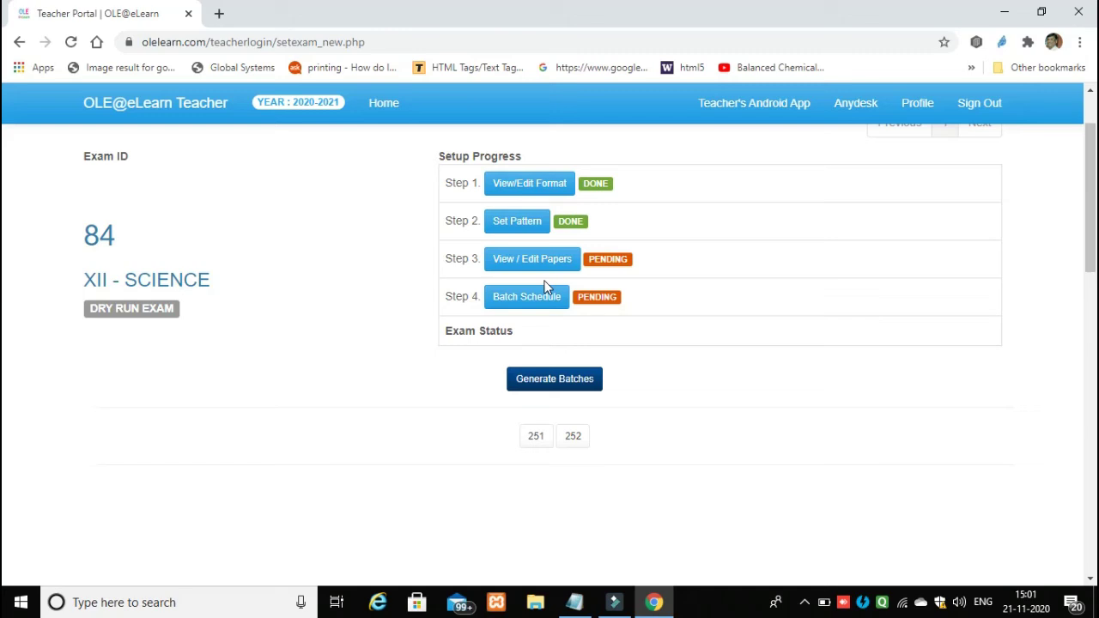
- Generate the batches for exam 84
left_click(572, 387)
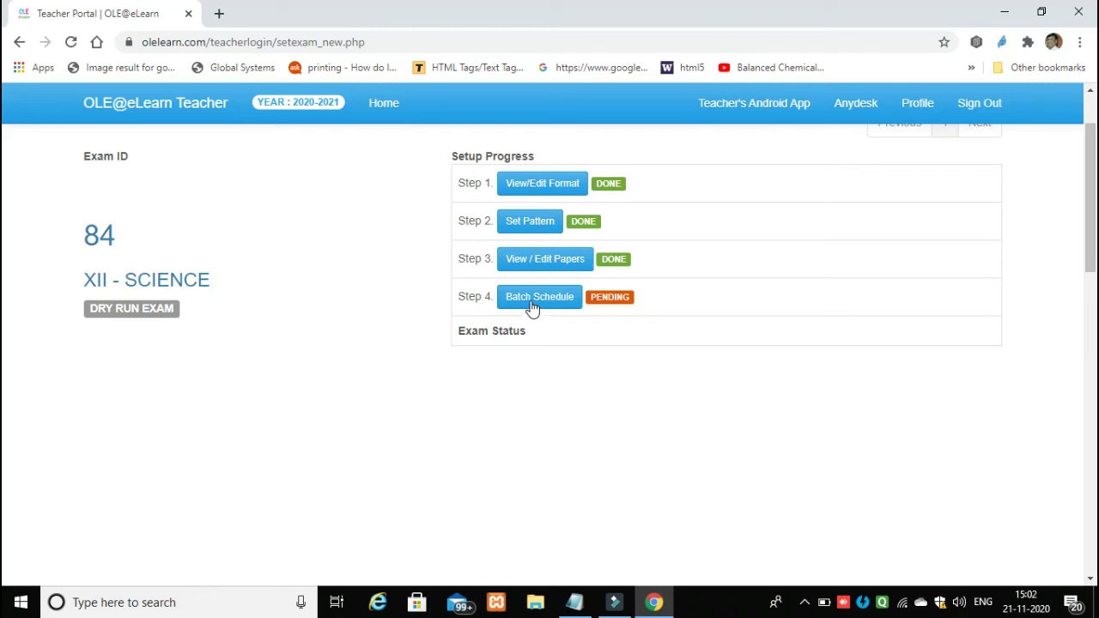
- Open batch 68's schedule, date it 2020-11-23, and pick provisional 12:00am–1:00am times
left_click(532, 300)
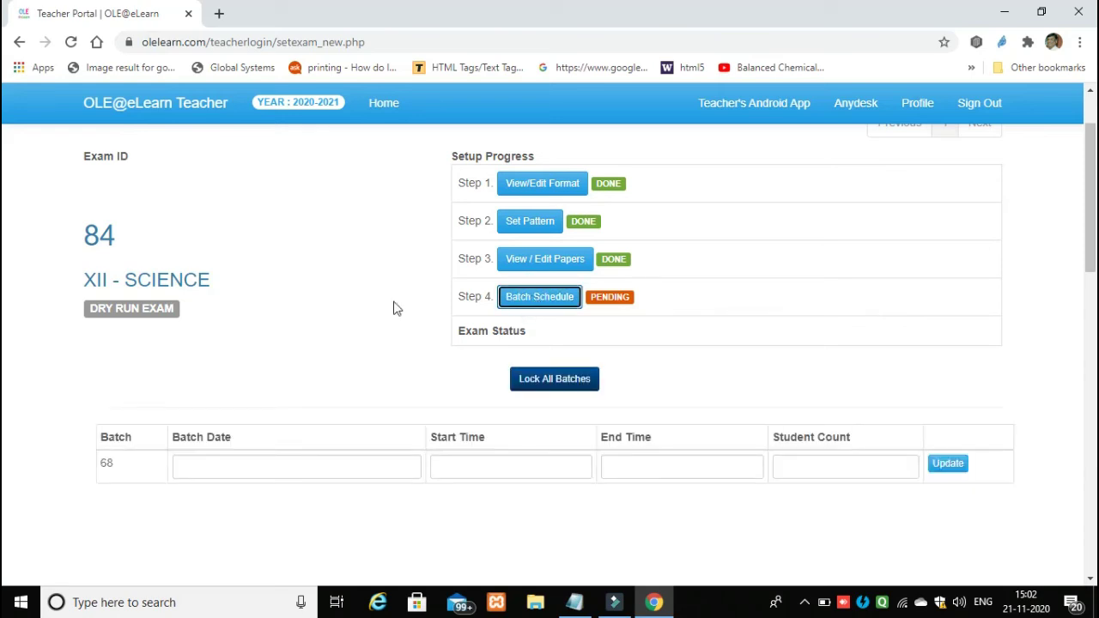
left_click(242, 458)
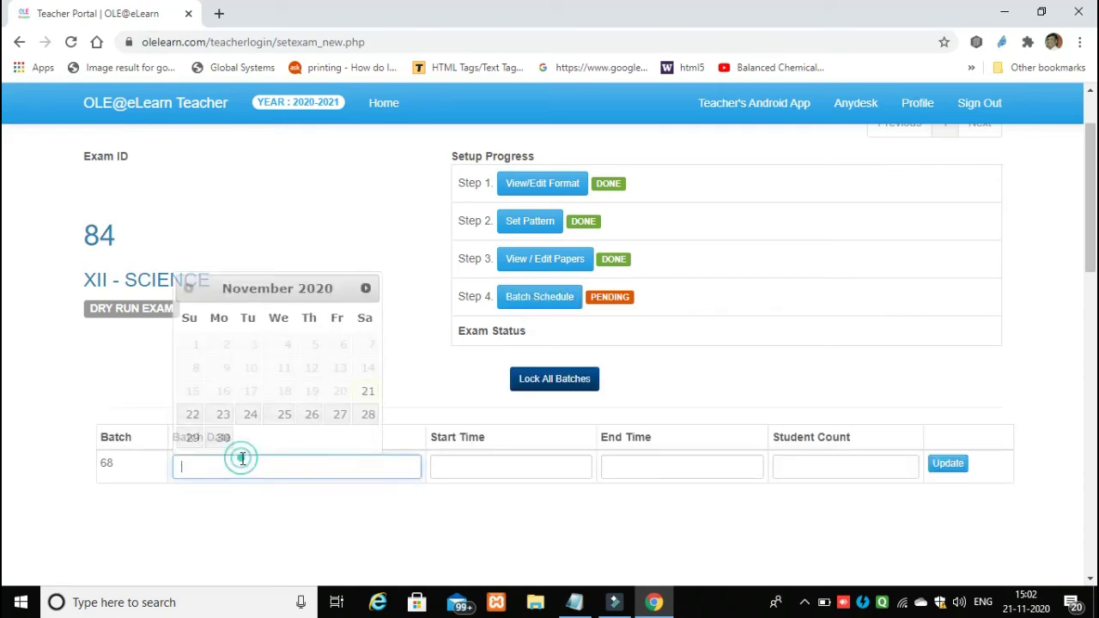
left_click(219, 419)
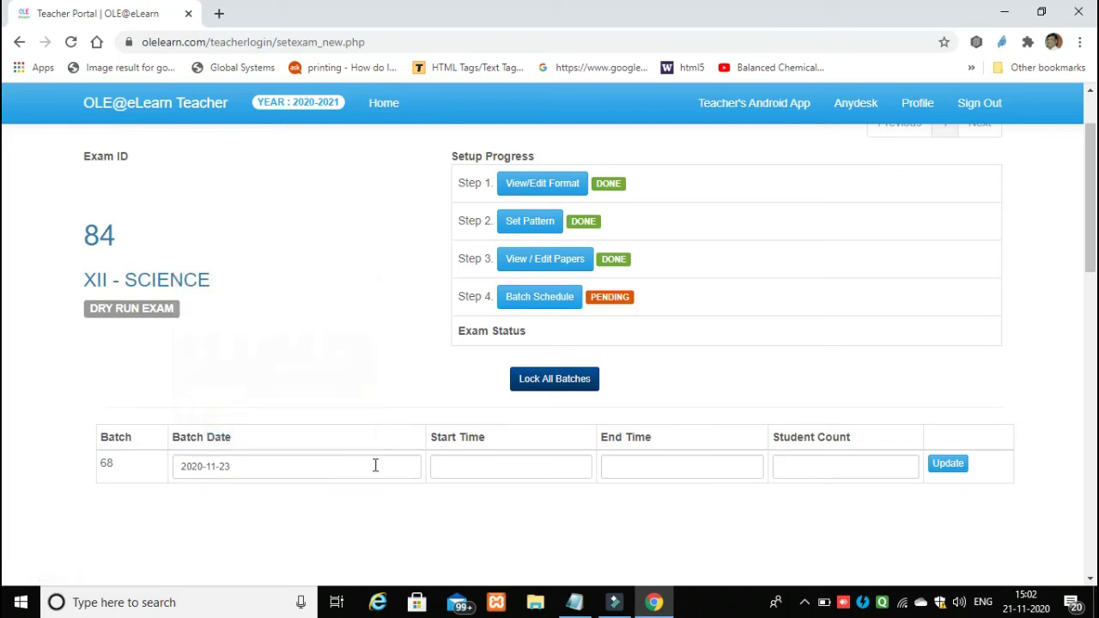
left_click(466, 465)
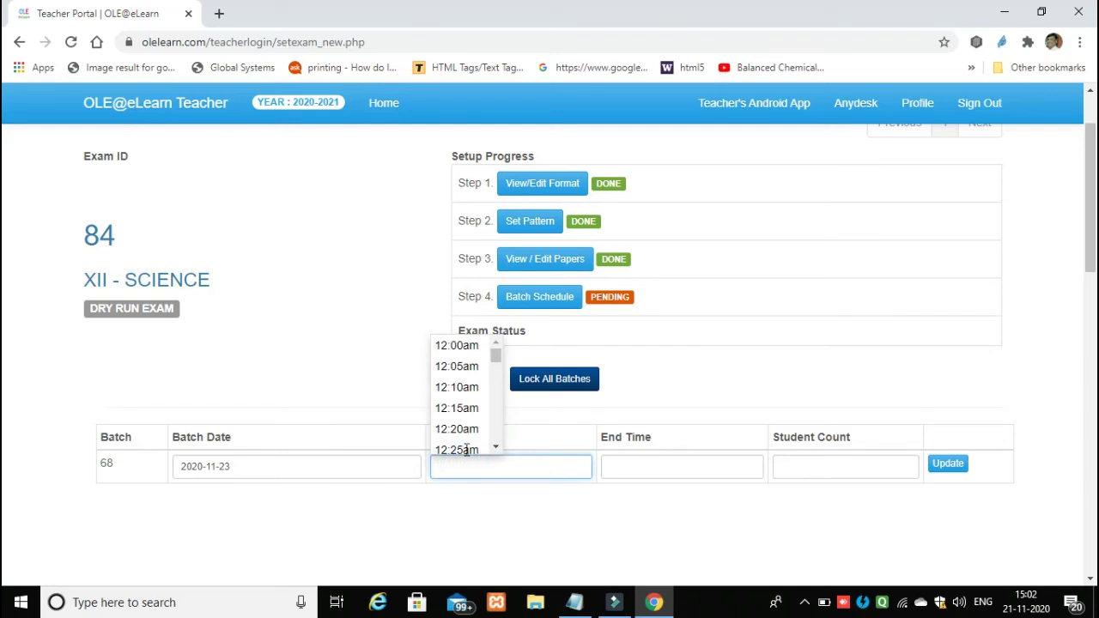
left_click(457, 345)
left_click(694, 470)
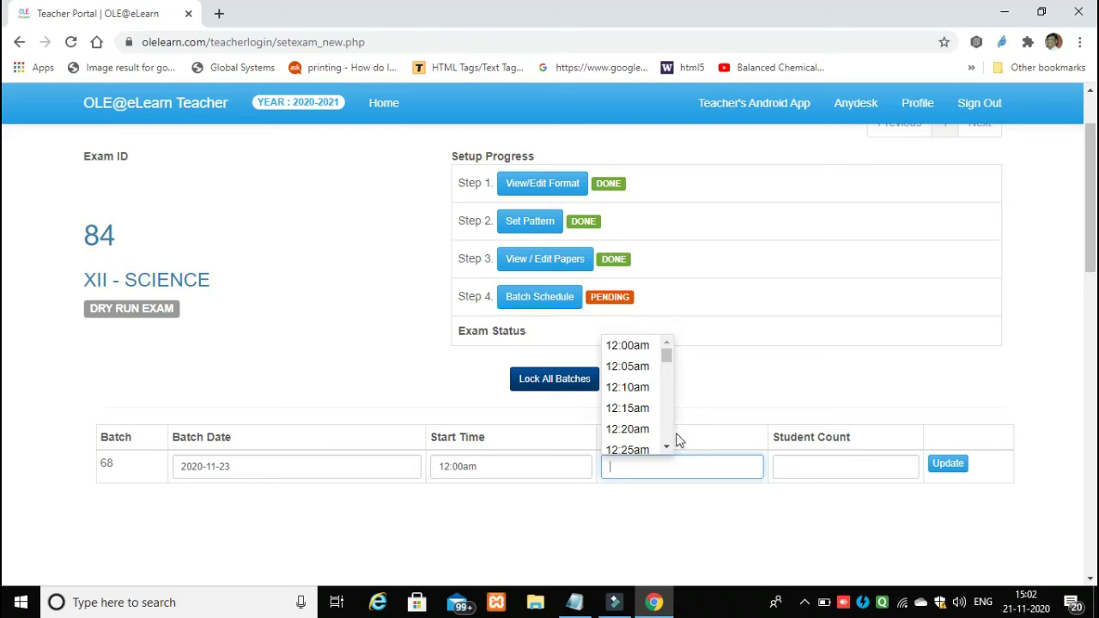
left_click_drag(671, 450, 671, 450)
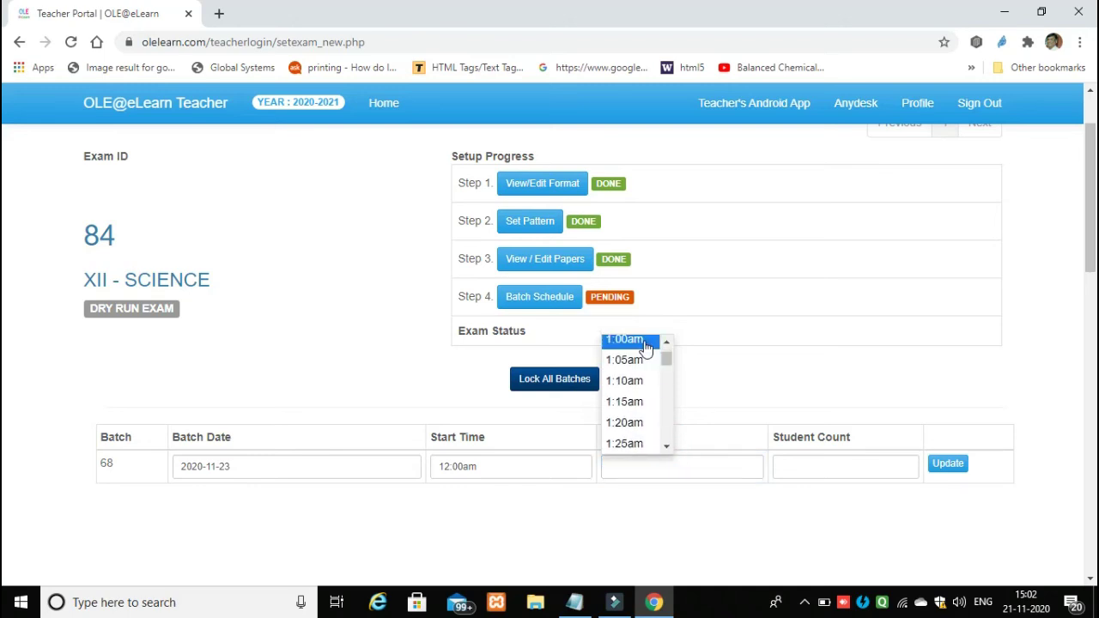
left_click(660, 341)
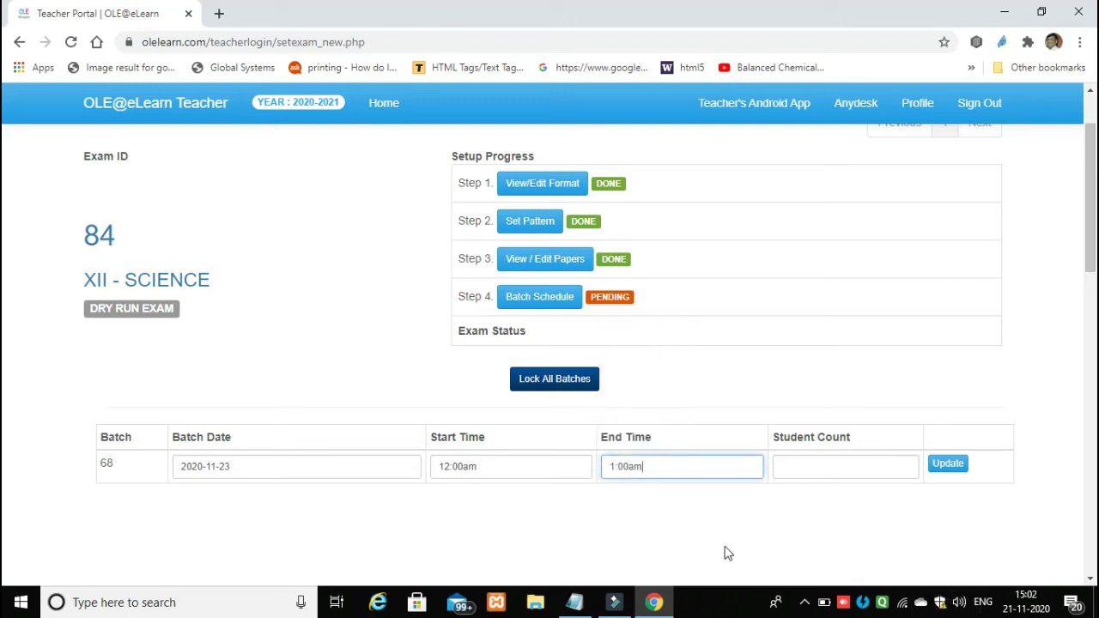
- Correct batch 68 to 12:00pm–1:00pm, enter student count 2, and update it
left_click(488, 472)
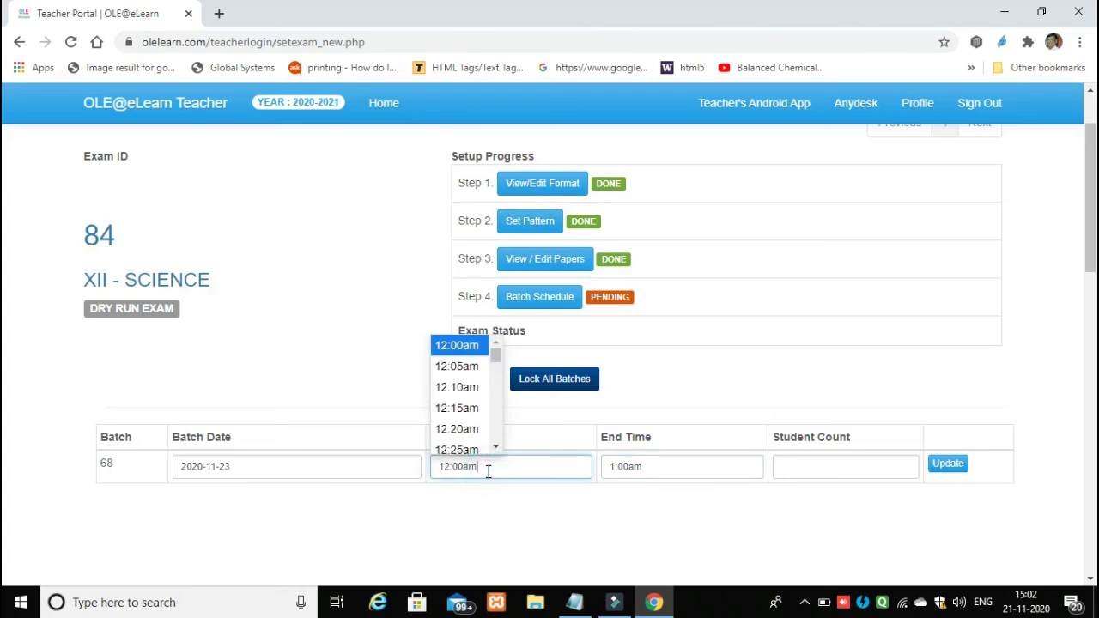
left_click(496, 446)
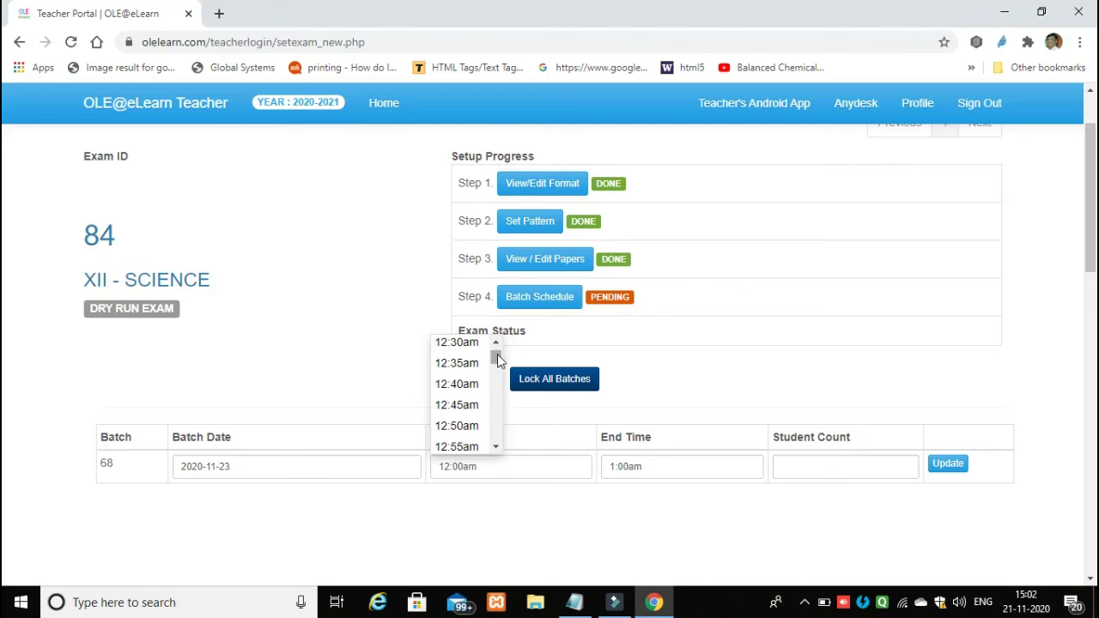
left_click_drag(498, 356, 498, 398)
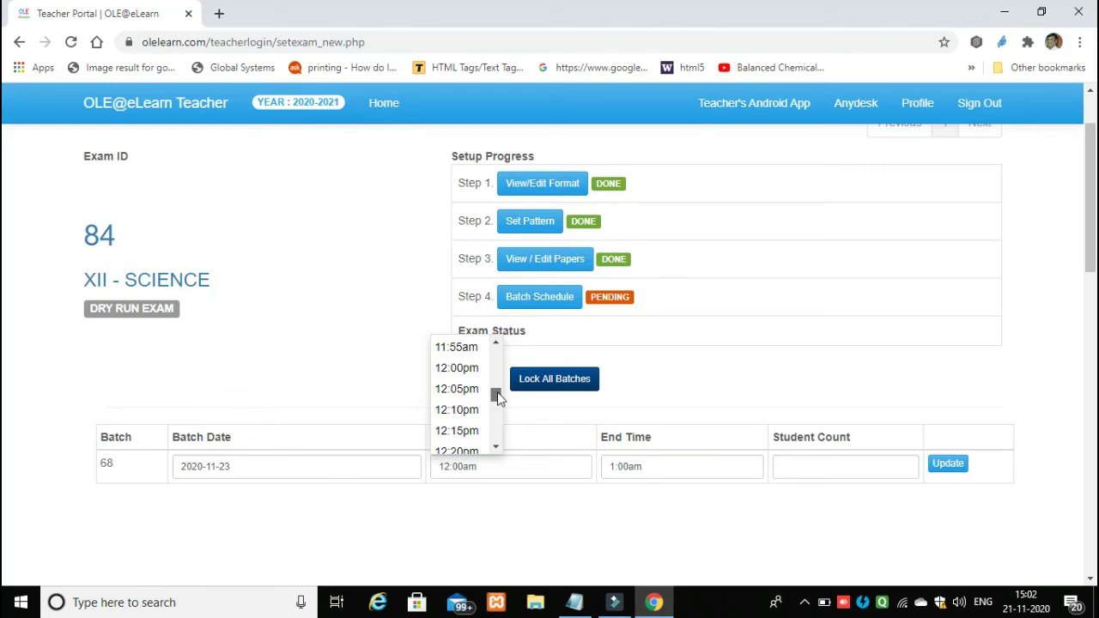
left_click(460, 367)
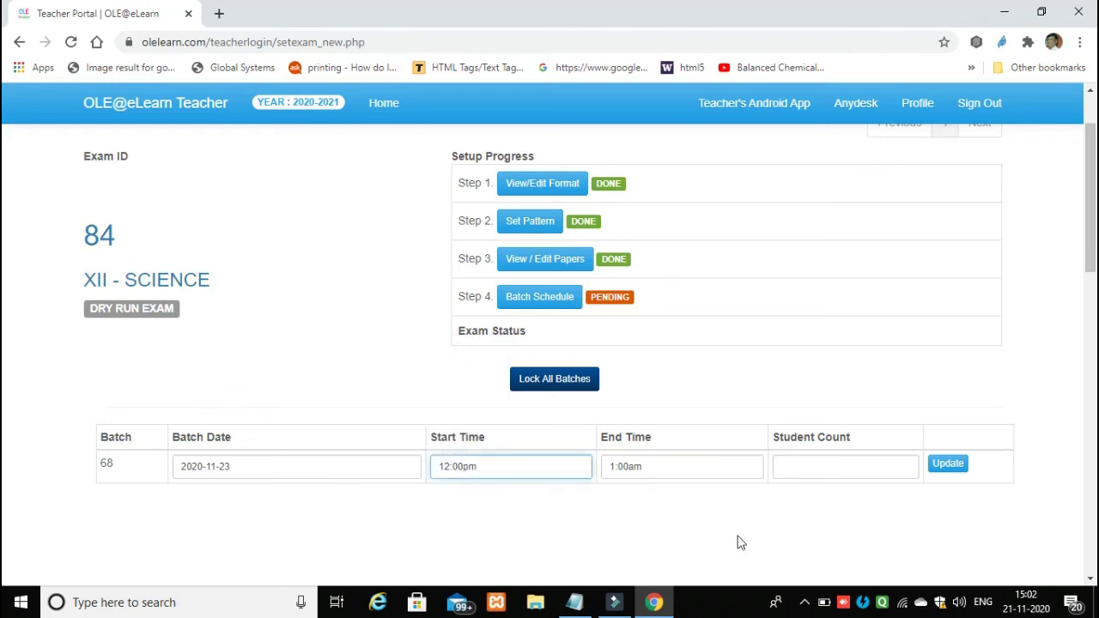
left_click(720, 473)
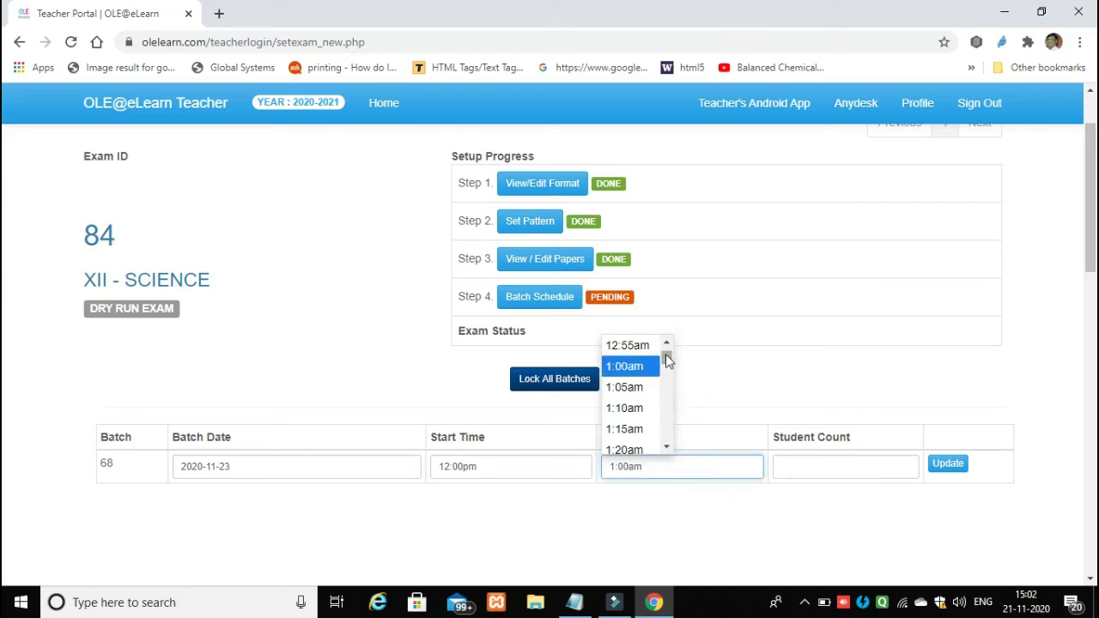
left_click_drag(666, 354, 672, 400)
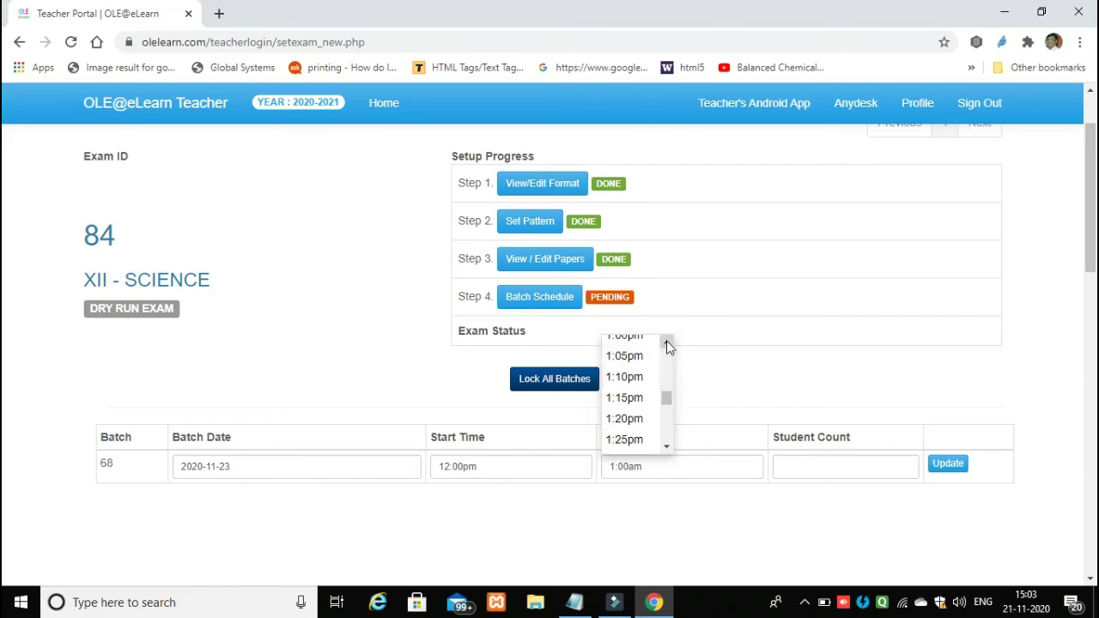
left_click(667, 344)
left_click(639, 368)
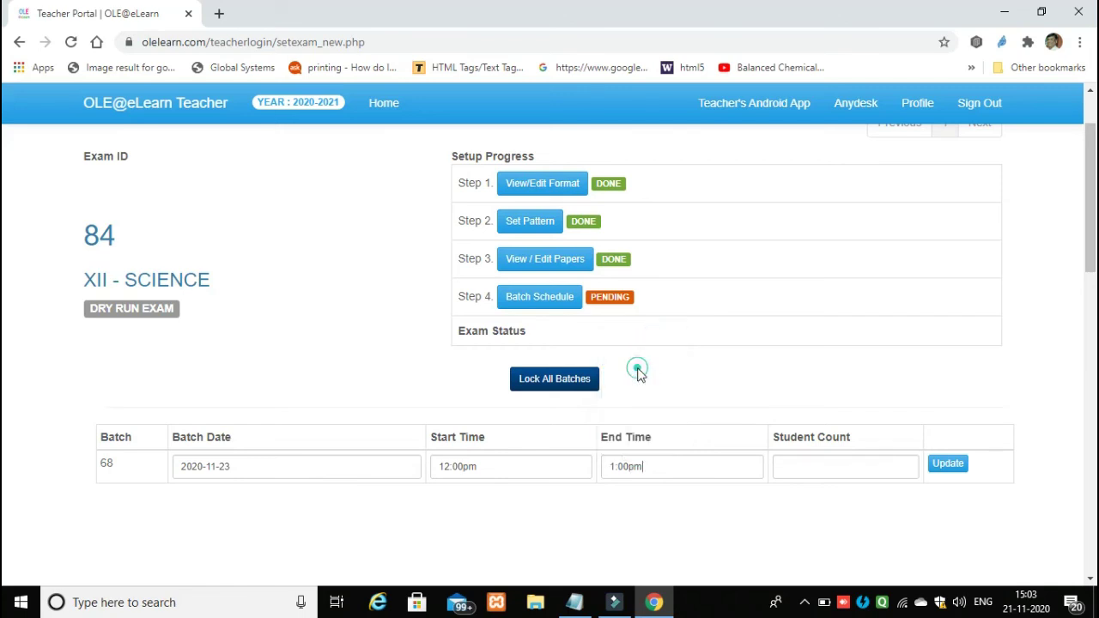
left_click(859, 468)
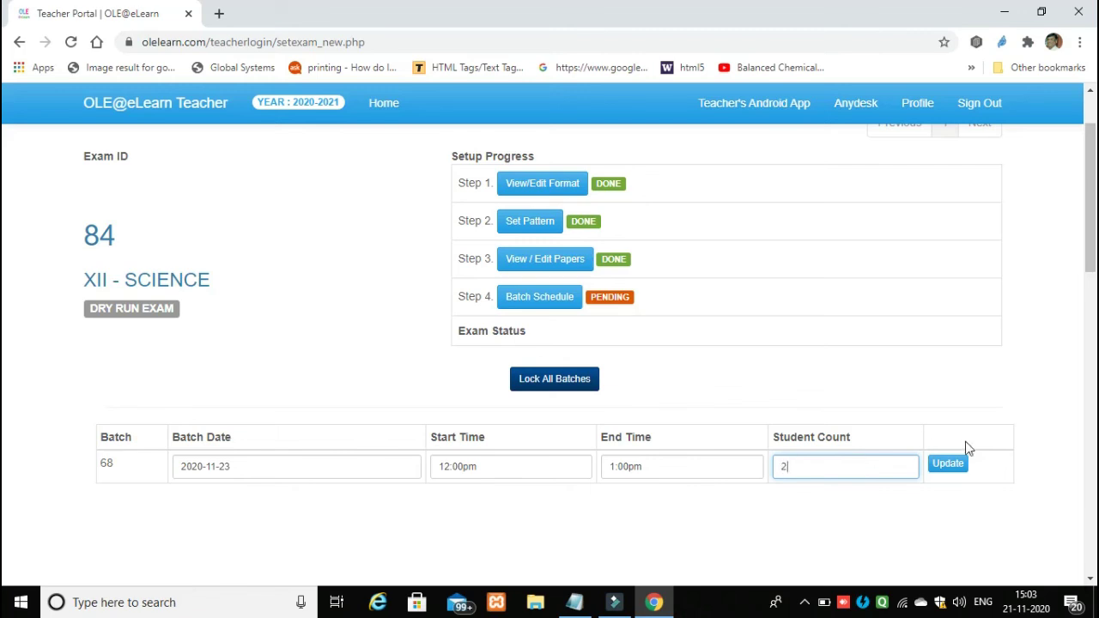
left_click(959, 465)
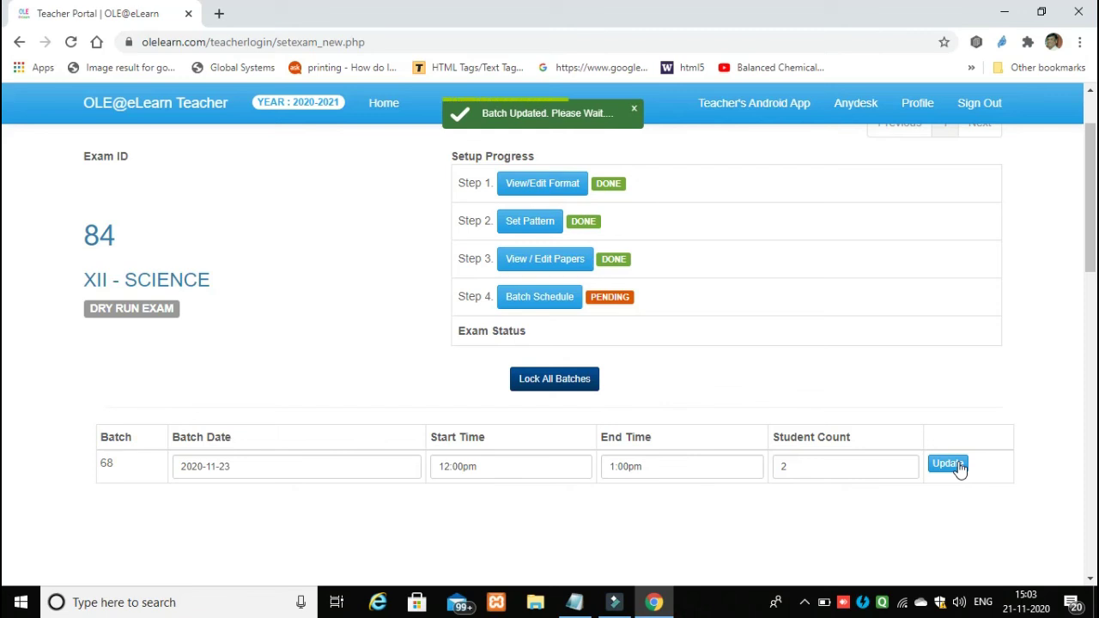
- Lock all exam batches and reload so Step 4 batch schedule shows DONE
left_click(580, 382)
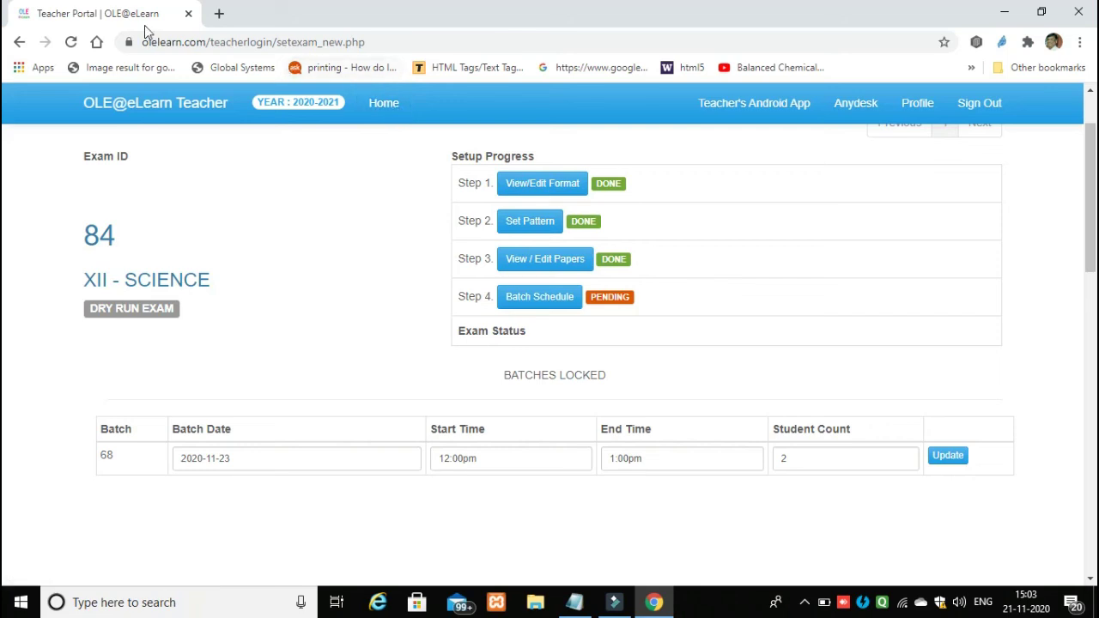
left_click(73, 44)
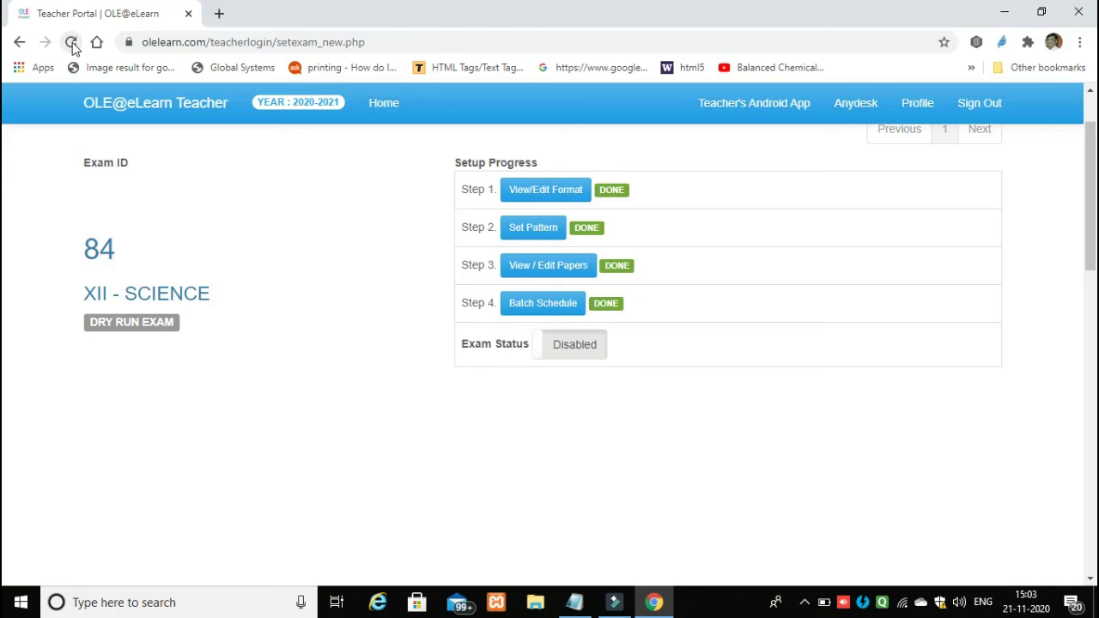
- Switch the Exam Status toggle from Disabled to Enabled
left_click(575, 348)
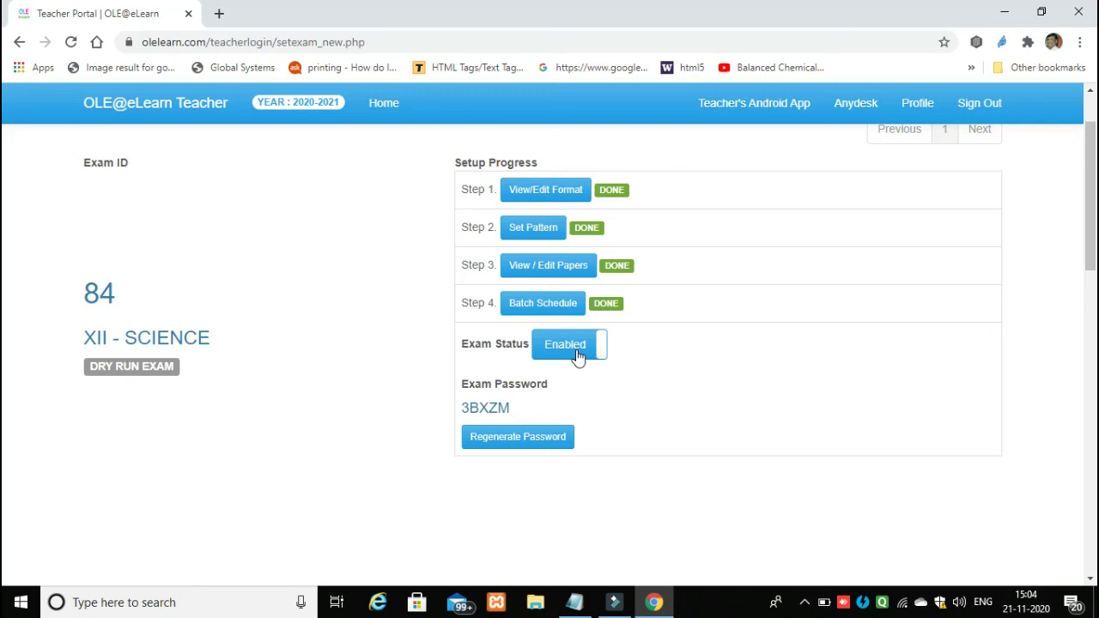
- Regenerate the exam password, then stop the screen recorder from the system tray
left_click(534, 443)
left_click(808, 603)
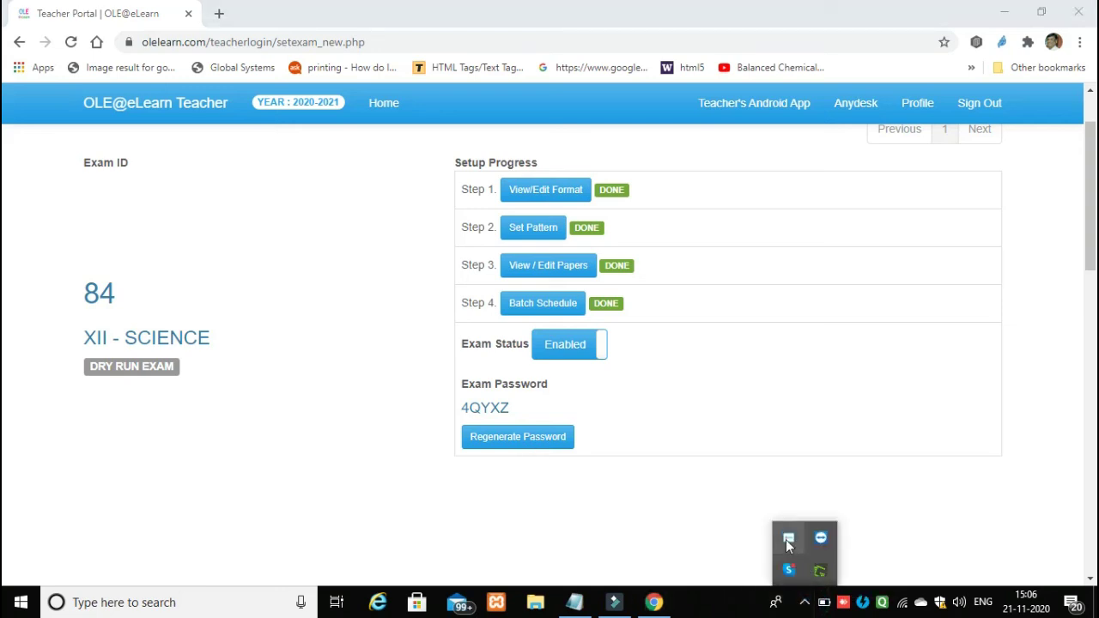
right_click(789, 541)
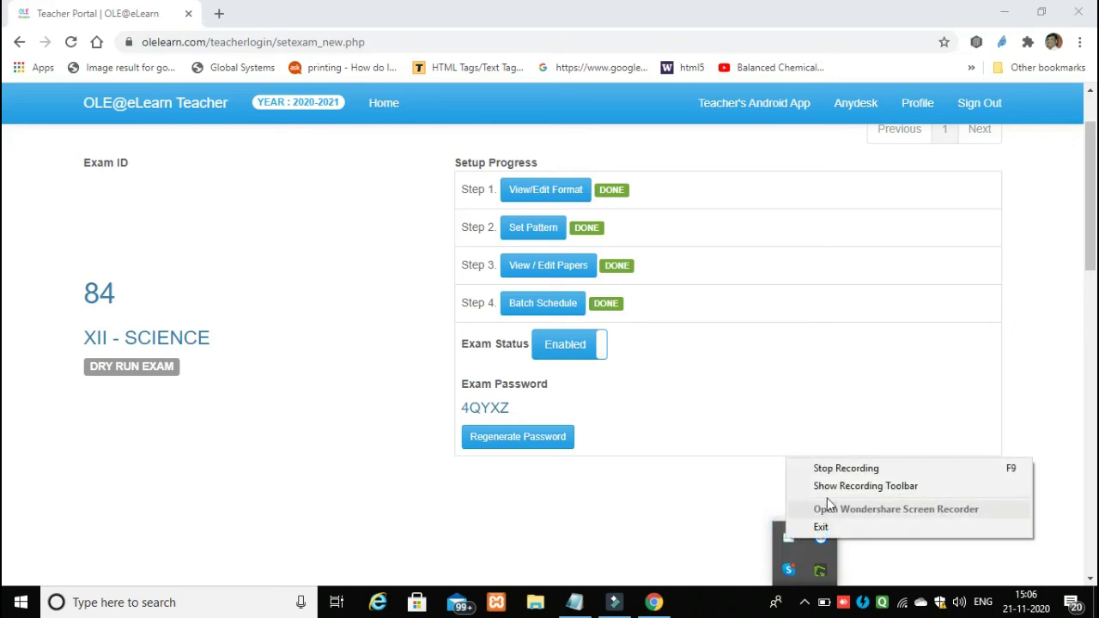